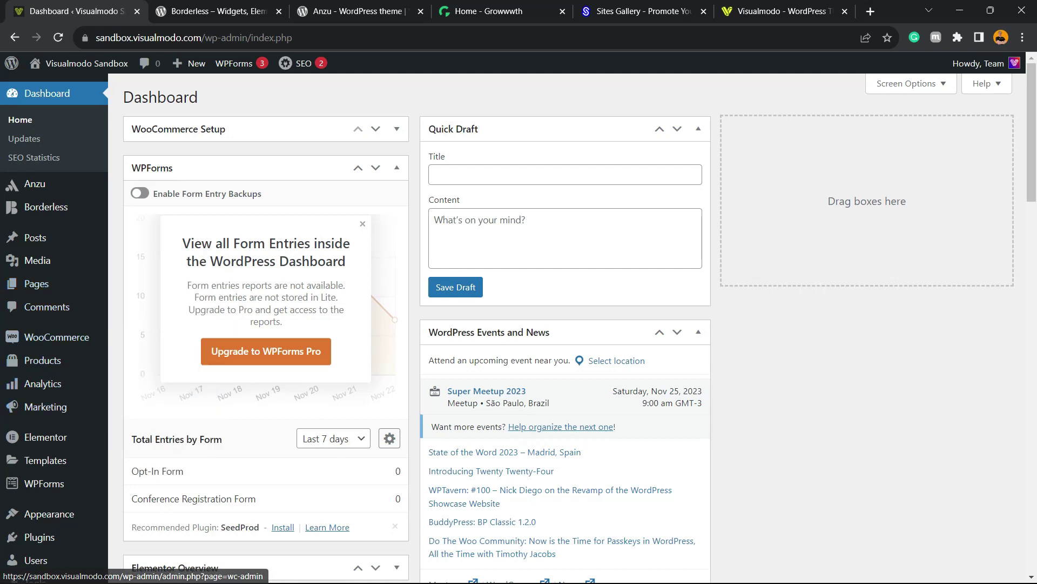
Open the All in One SEO dashboard, close its notifications and look over the overview sections.
{"action": "scroll", "coordinate": [567, 324], "scroll_direction": "down", "scroll_amount": 3}
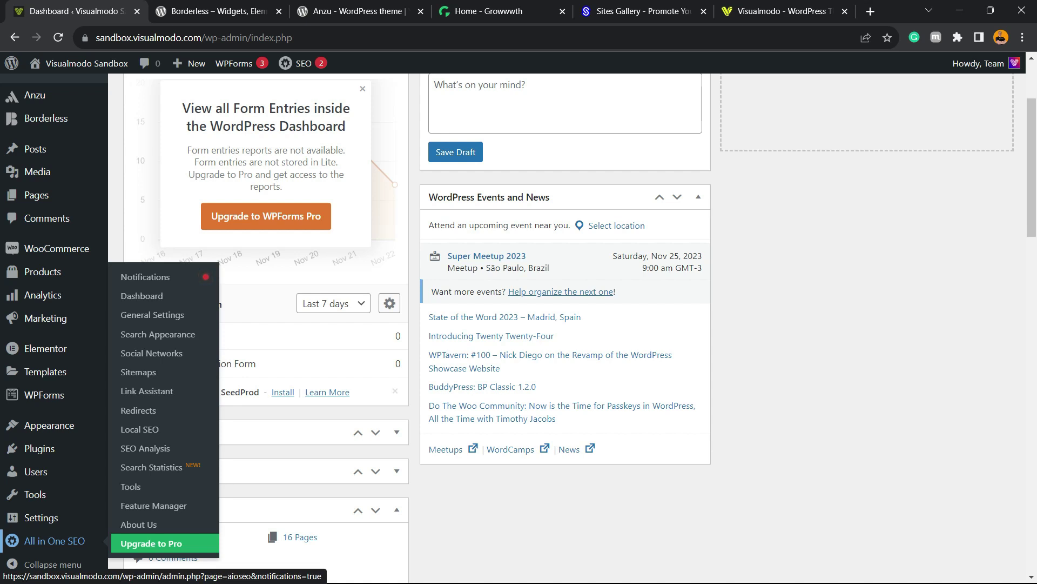
{"action": "left_click", "coordinate": [54, 541]}
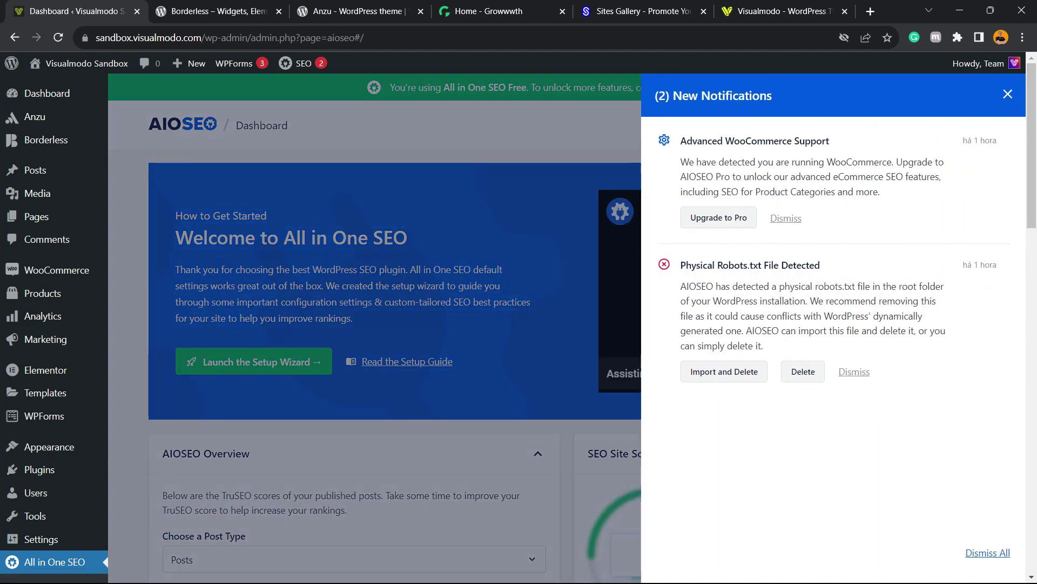
{"action": "left_click", "coordinate": [270, 361]}
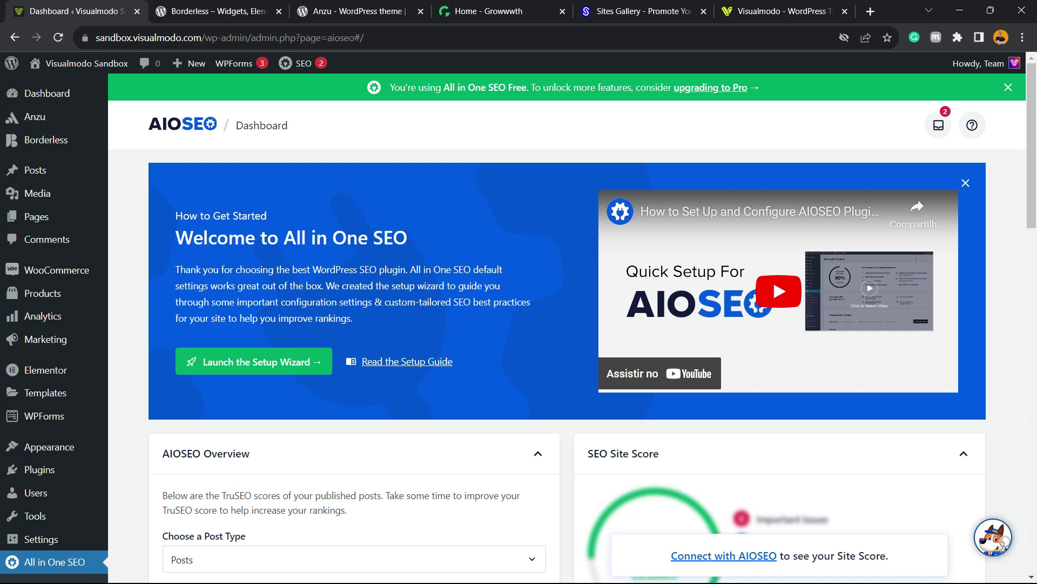
{"action": "scroll", "coordinate": [567, 324], "scroll_direction": "down", "scroll_amount": 5}
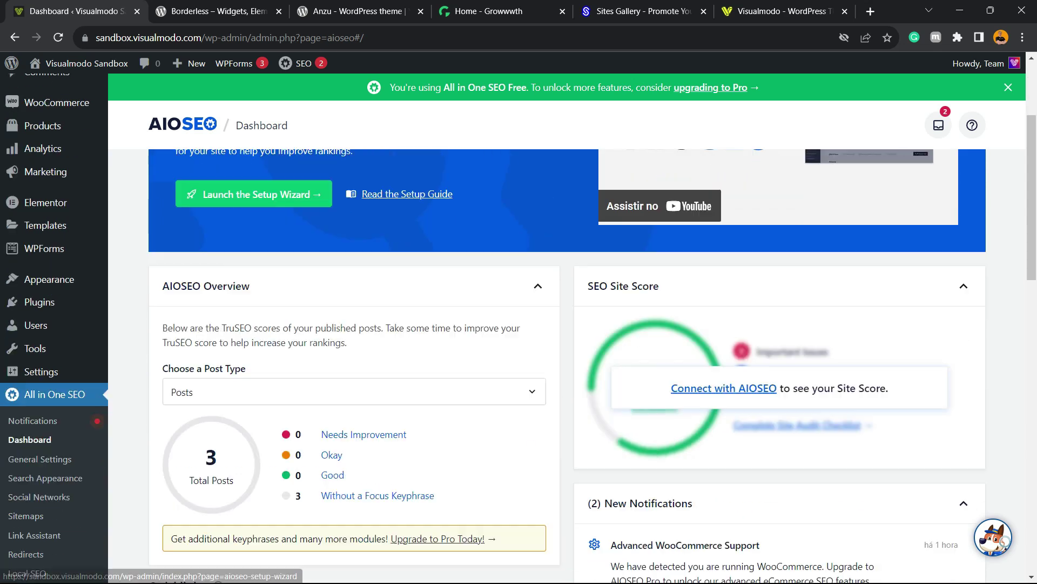
{"action": "scroll", "coordinate": [567, 325], "scroll_direction": "up", "scroll_amount": 3}
{"action": "scroll", "coordinate": [567, 324], "scroll_direction": "up", "scroll_amount": 3}
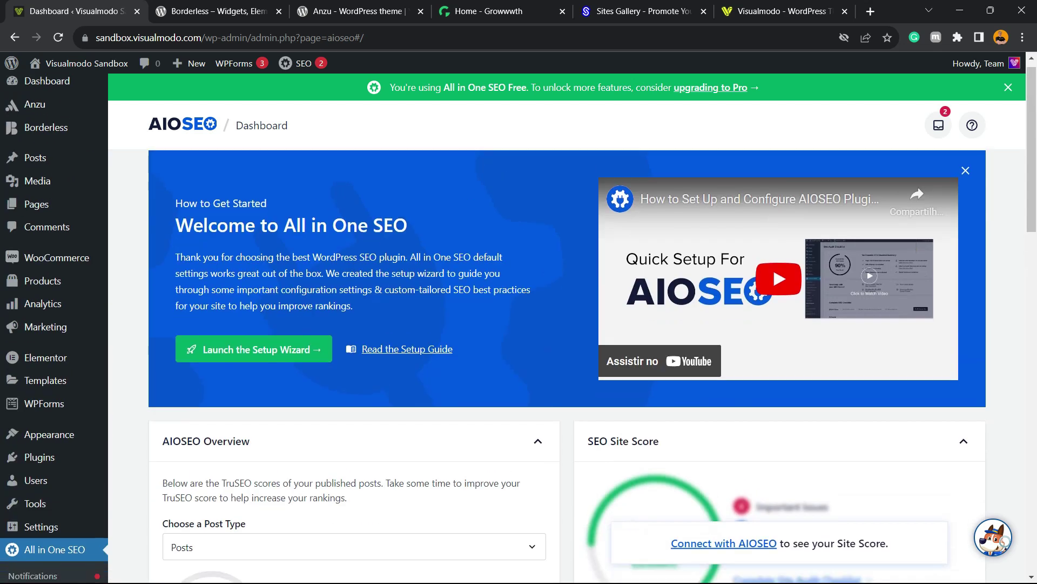
{"action": "scroll", "coordinate": [567, 324], "scroll_direction": "down", "scroll_amount": 4}
{"action": "scroll", "coordinate": [568, 324], "scroll_direction": "up", "scroll_amount": 4}
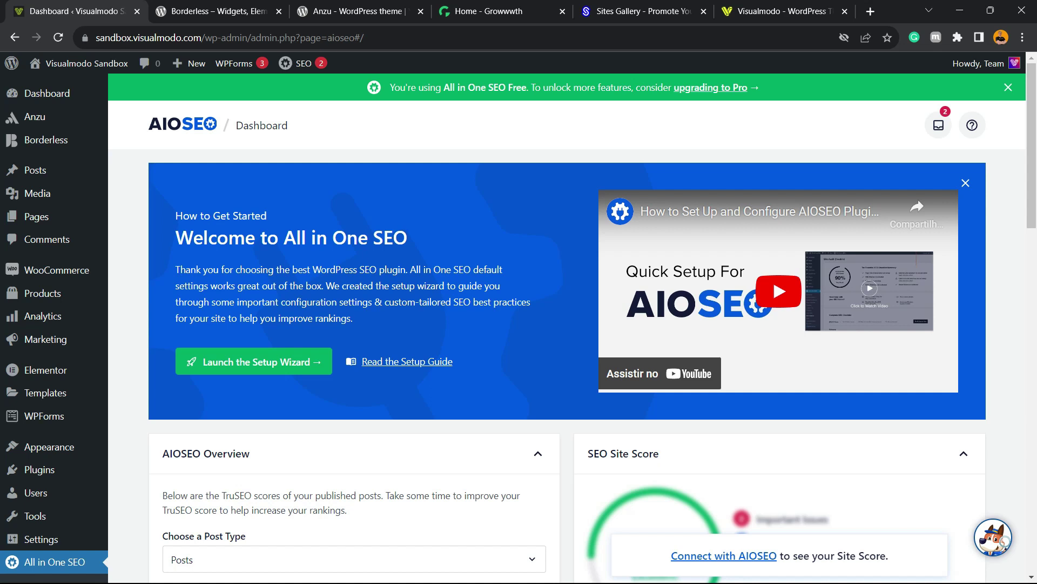
Open the post "New Post Exemple" from the posts list for editing and look over its content and AIOSEO settings.
{"action": "mouse_move", "coordinate": [34, 169]}
{"action": "left_click", "coordinate": [34, 169]}
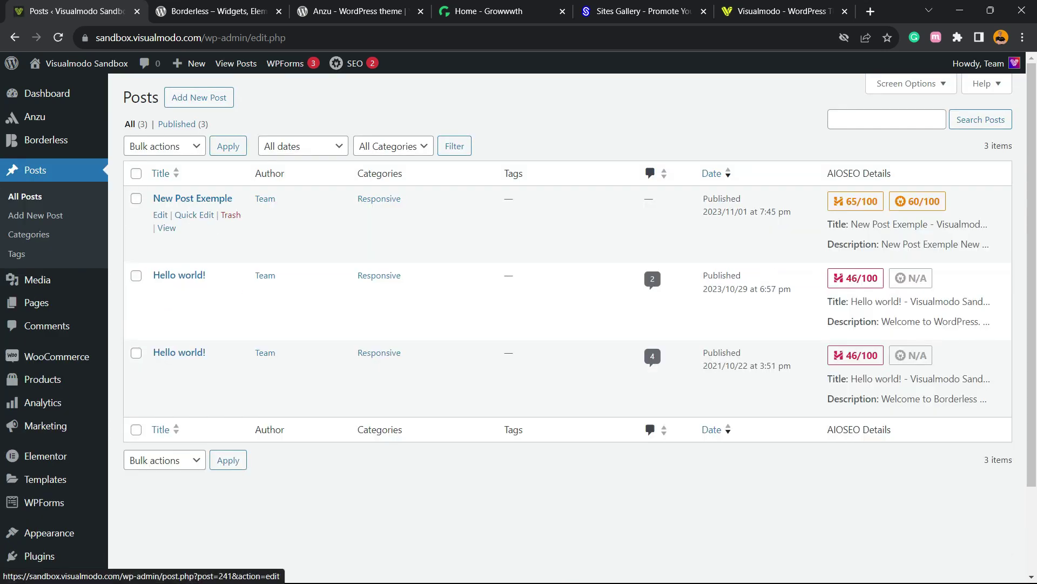
{"action": "left_click", "coordinate": [175, 198]}
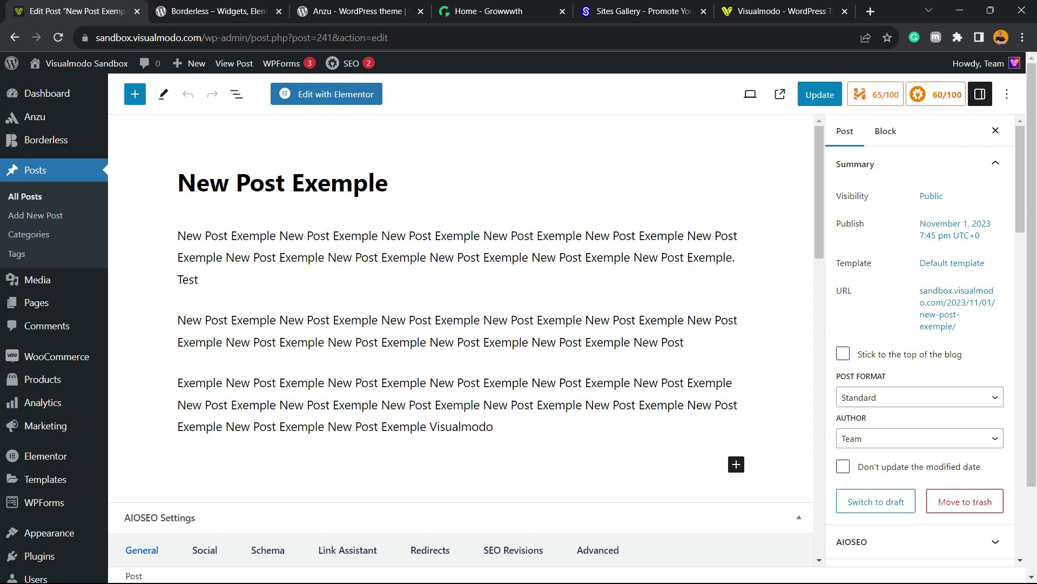
{"action": "scroll", "coordinate": [461, 335], "scroll_direction": "down", "scroll_amount": 5}
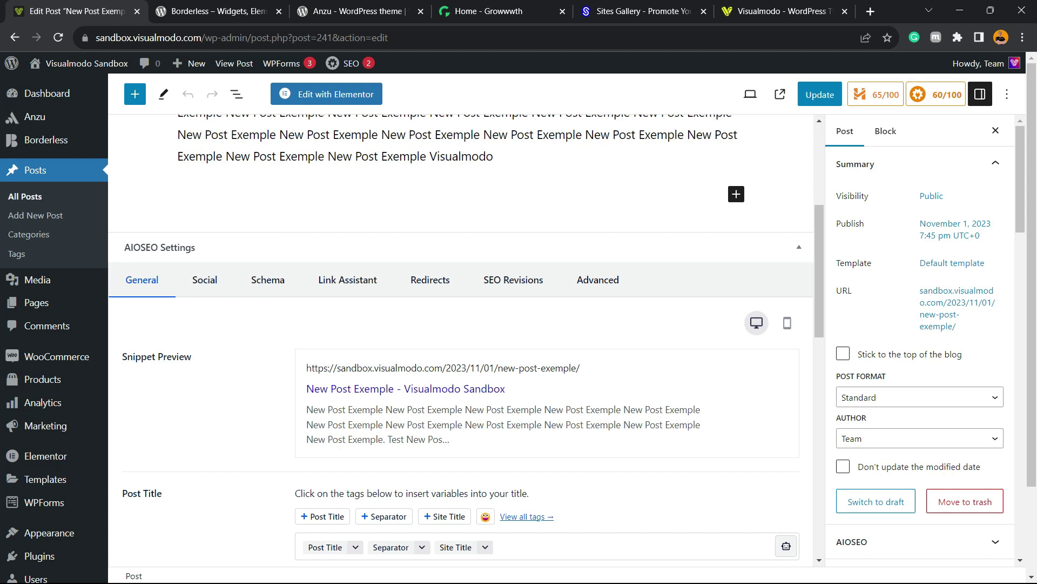
{"action": "scroll", "coordinate": [461, 335], "scroll_direction": "up", "scroll_amount": 5}
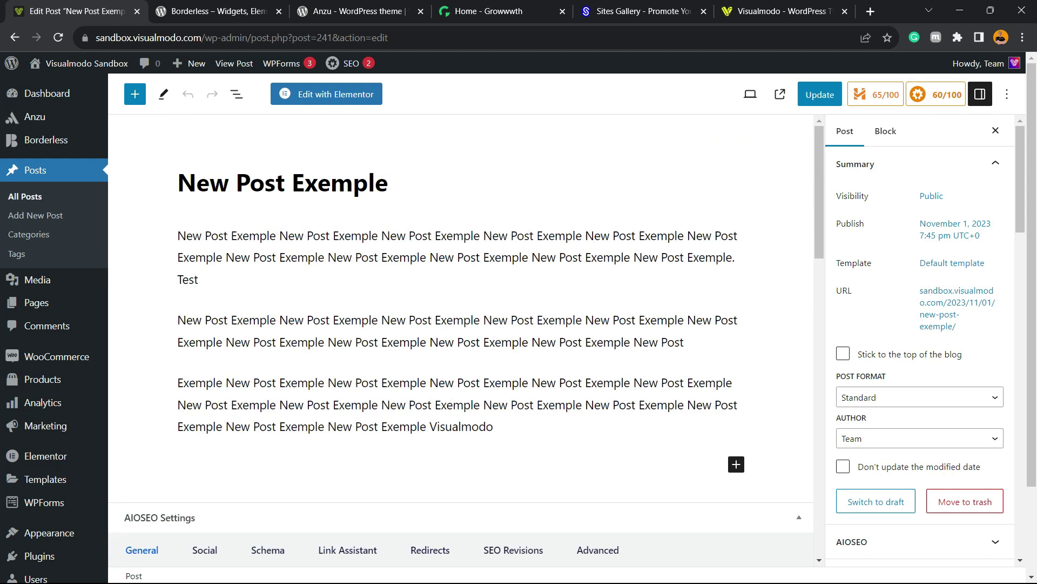
{"action": "scroll", "coordinate": [461, 335], "scroll_direction": "down", "scroll_amount": 3}
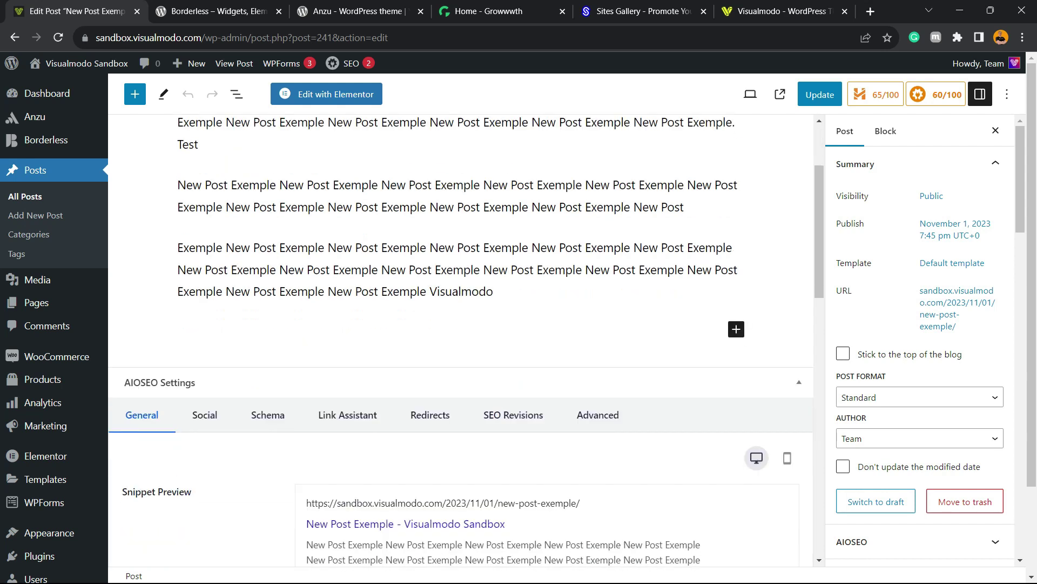
{"action": "scroll", "coordinate": [461, 335], "scroll_direction": "up", "scroll_amount": 3}
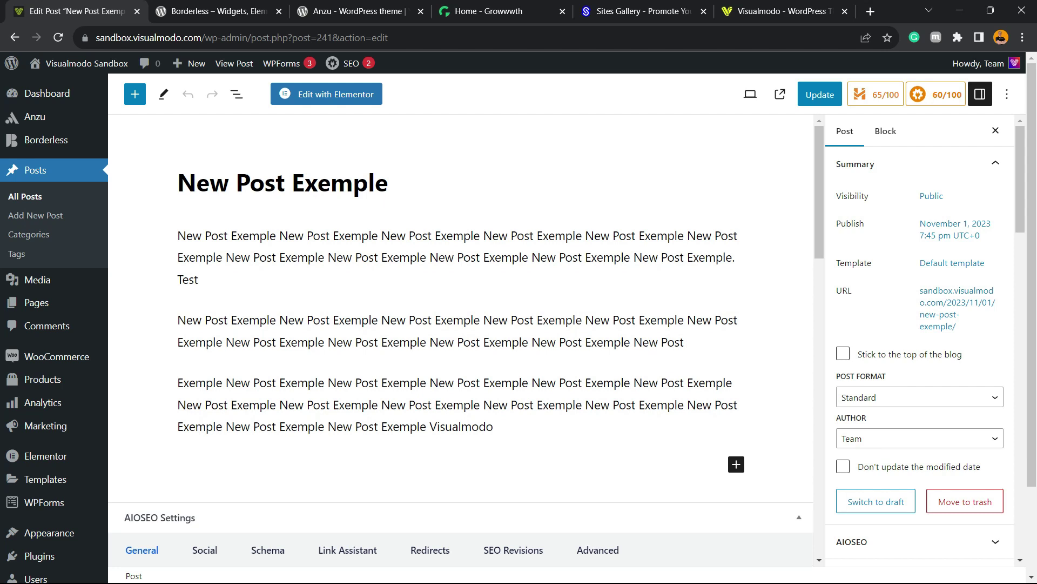
Switch to the Borderless plugin page and copy its description from "Extend your favorite page builder" through "Works with latest WPBakery and Elementor.".
{"action": "mouse_move", "coordinate": [460, 299]}
{"action": "key", "text": "ctrl+Tab"}
{"action": "scroll", "coordinate": [519, 324], "scroll_direction": "down", "scroll_amount": 6}
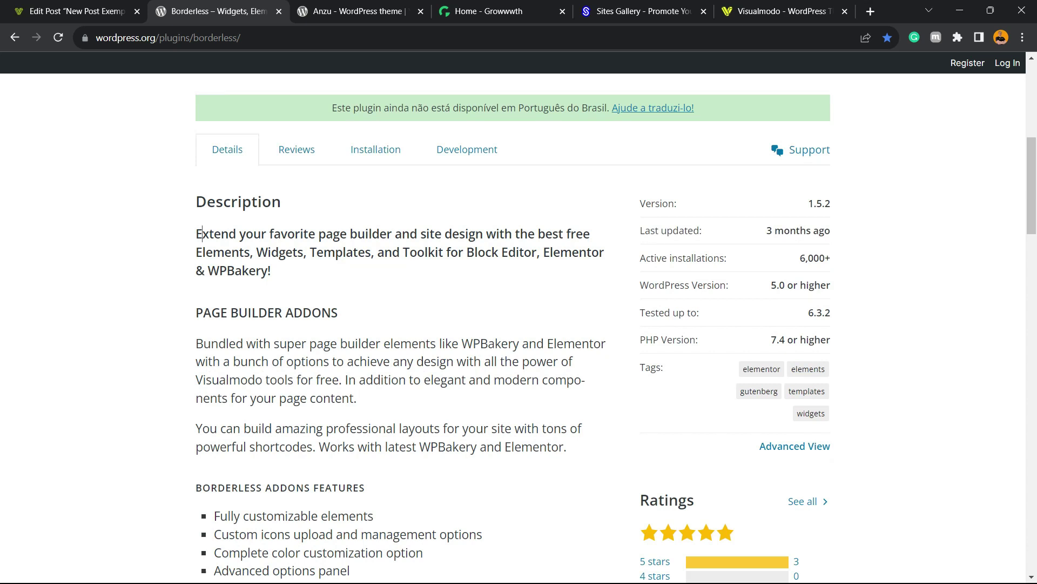
{"action": "left_click_drag", "start_coordinate": [196, 234], "coordinate": [567, 447]}
{"action": "scroll", "coordinate": [286, 246], "scroll_direction": "down", "scroll_amount": 5}
{"action": "scroll", "coordinate": [296, 216], "scroll_direction": "up", "scroll_amount": 5}
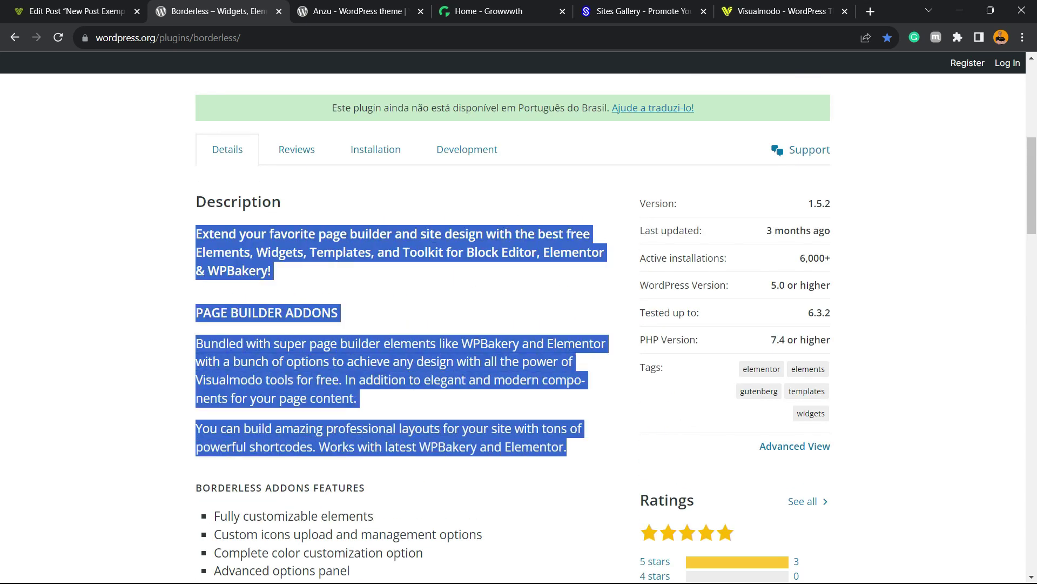
Return to the post editor and paste the copied Borderless description below the last paragraph of the post.
{"action": "left_click", "coordinate": [82, 12]}
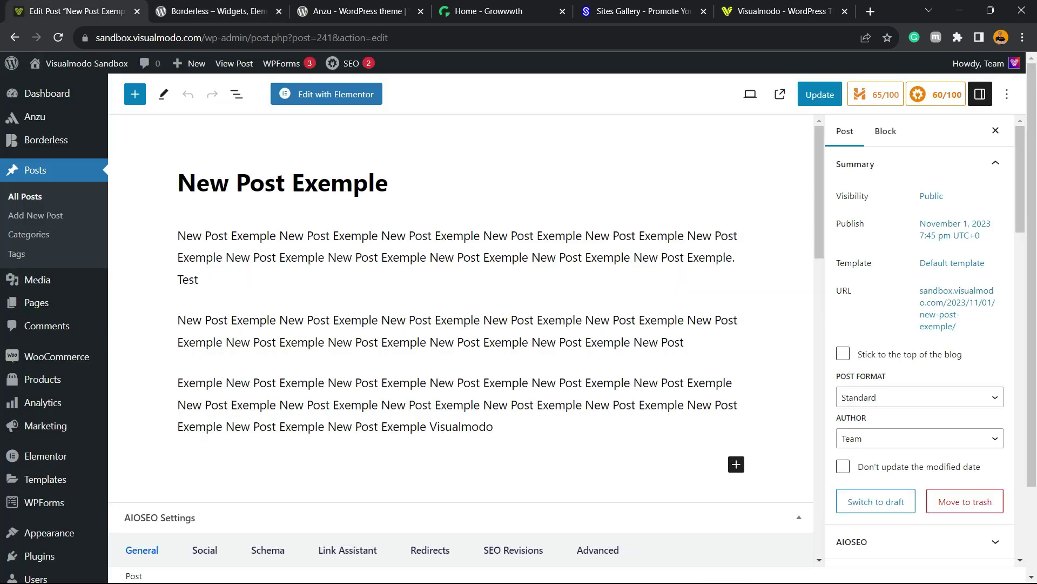
{"action": "left_click", "coordinate": [254, 466]}
{"action": "type", "text": "Extend your favorite page builder and site design with the best free Elements, Widgets, Templates, and Toolkit for Block Editor, Elementor & WPBakery! PAGE BUILDER ADDONS Bundled with super page builder elements like WPBakery and Elementor with a bunch of options to achieve any design with all the power of Visualmodo tools for free. In addition to elegant and modern components for your page content. You can build amazing professional layouts for your site with tons of powerful shortcodes. Works with latest WPBakery and Elementor."}
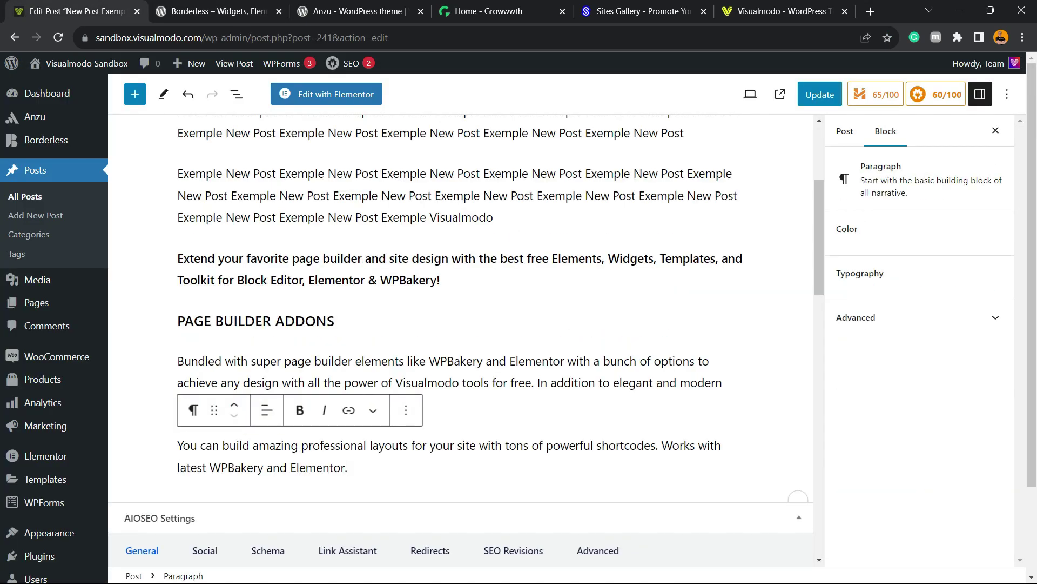
Remove the bold formatting from the pasted "PAGE BUILDER ADDONS" heading and transform it into a paragraph.
{"action": "triple_click", "coordinate": [255, 321]}
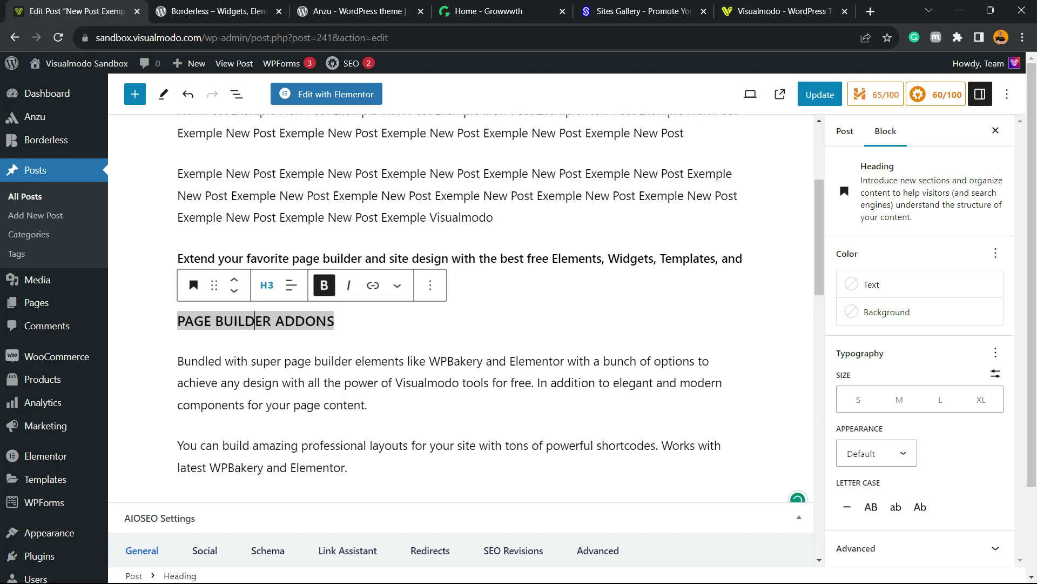
{"action": "left_click", "coordinate": [267, 285]}
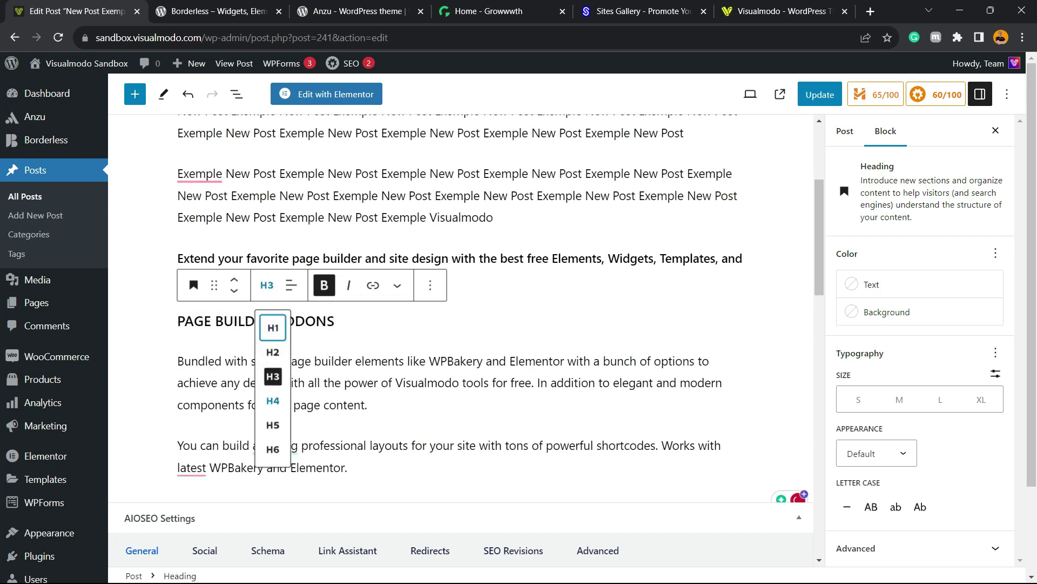
{"action": "left_click", "coordinate": [324, 284]}
{"action": "left_click", "coordinate": [194, 285]}
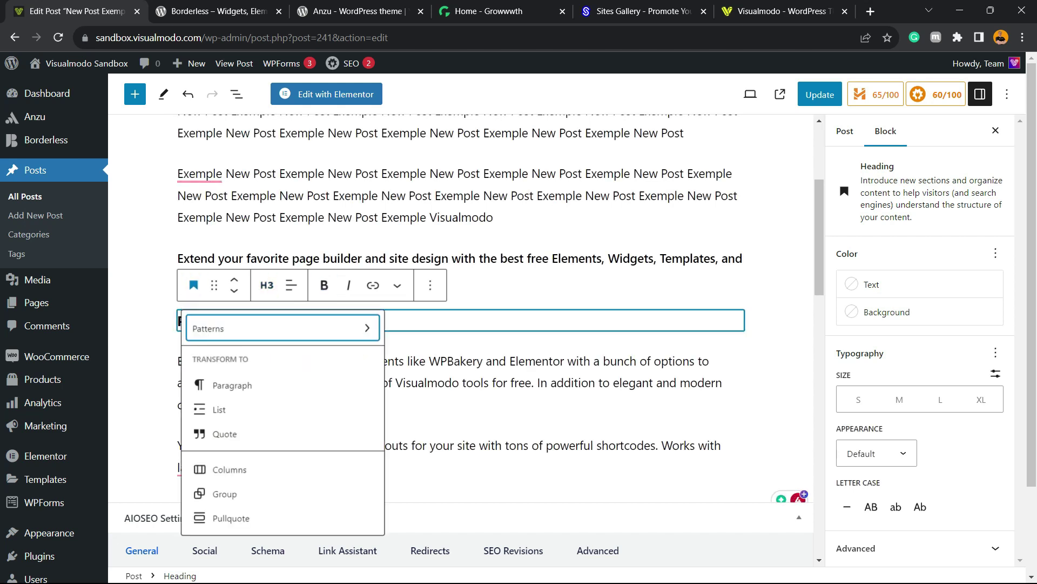
{"action": "left_click", "coordinate": [230, 384]}
Delete the text of the pasted paragraphs starting with "You can build amazing" and "Bundled with super page builder elements".
{"action": "triple_click", "coordinate": [309, 447]}
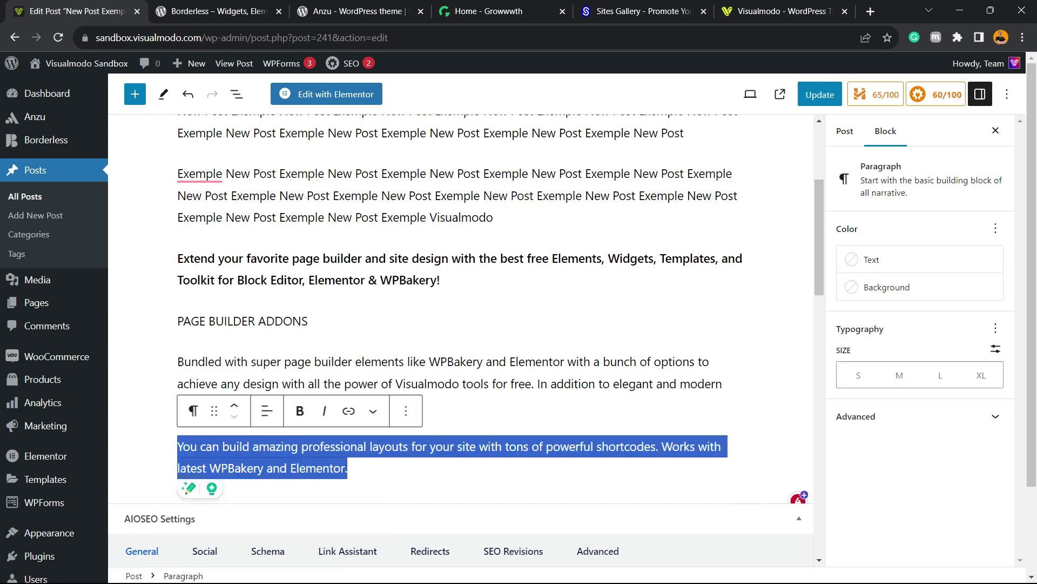
{"action": "key", "text": "BackSpace"}
{"action": "key", "text": "BackSpace"}
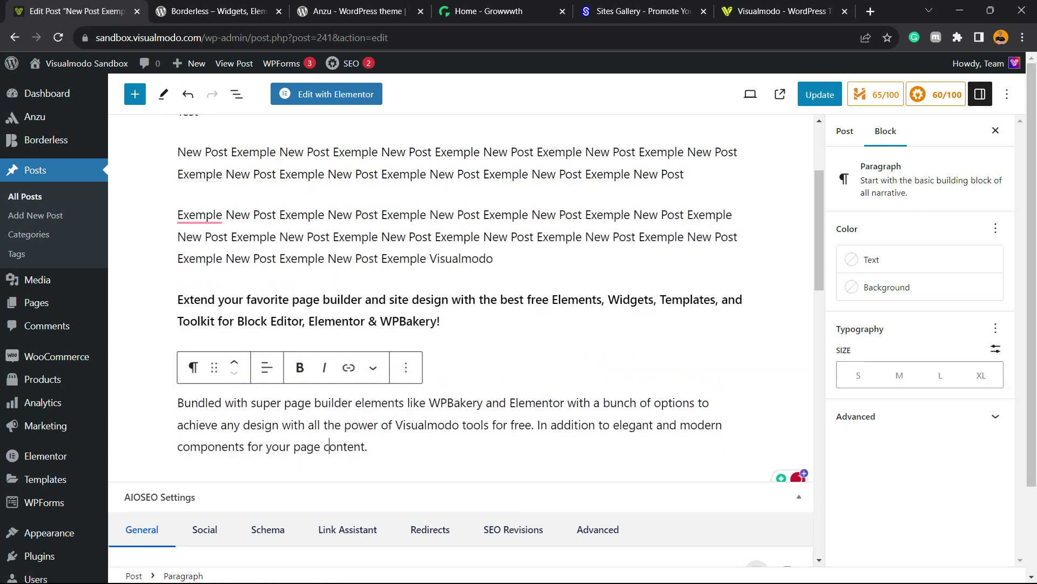
{"action": "key", "text": "ctrl+a"}
{"action": "key", "text": "BackSpace"}
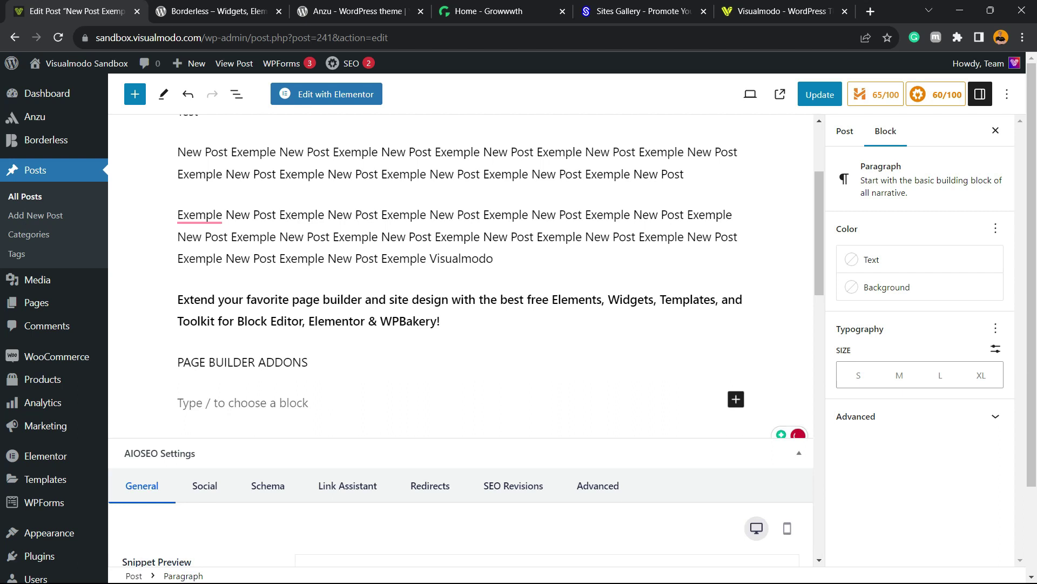
Review the edited post and its AIOSEO settings from the snippet preview down to the Page Analysis section.
{"action": "scroll", "coordinate": [459, 324], "scroll_direction": "up", "scroll_amount": 3}
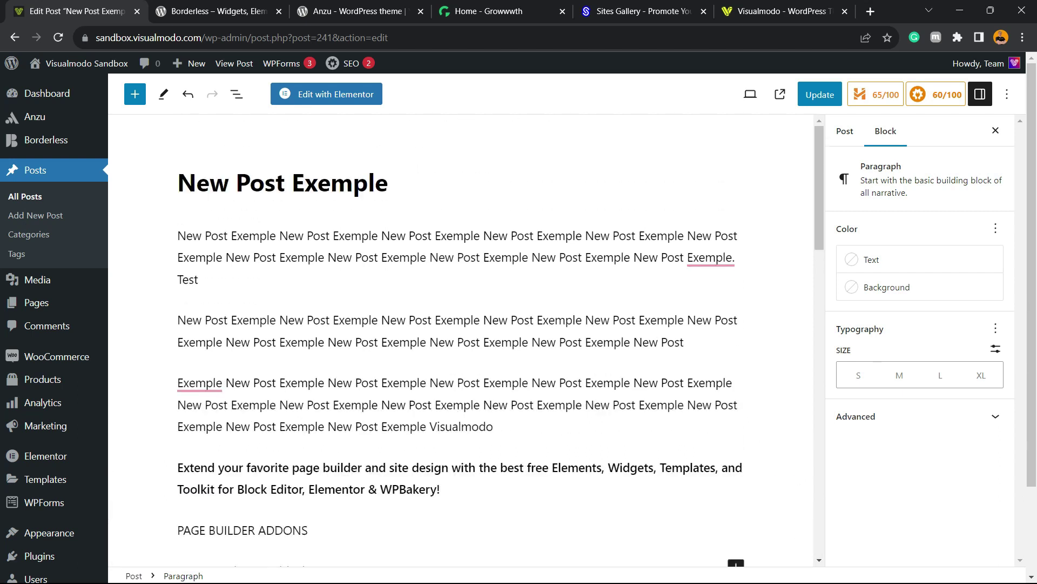
{"action": "mouse_move", "coordinate": [200, 384]}
{"action": "scroll", "coordinate": [459, 297], "scroll_direction": "down", "scroll_amount": 5}
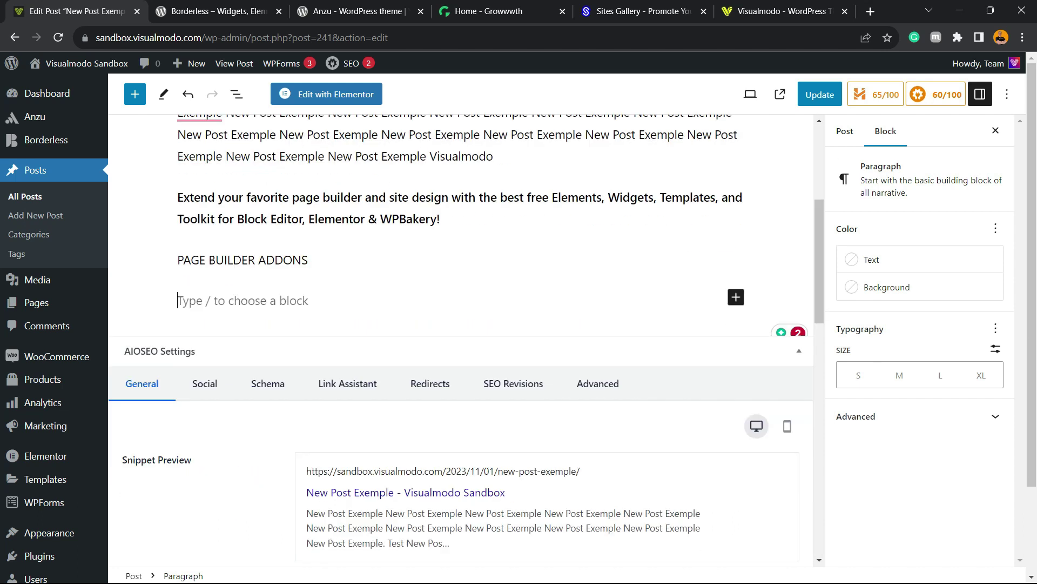
{"action": "scroll", "coordinate": [460, 324], "scroll_direction": "down", "scroll_amount": 2}
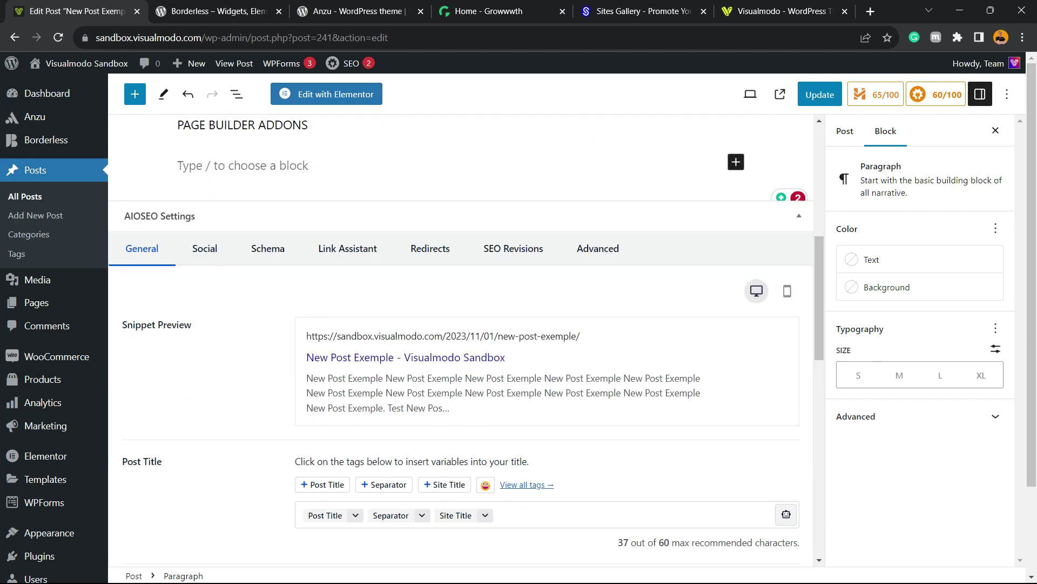
{"action": "scroll", "coordinate": [459, 324], "scroll_direction": "down", "scroll_amount": 2}
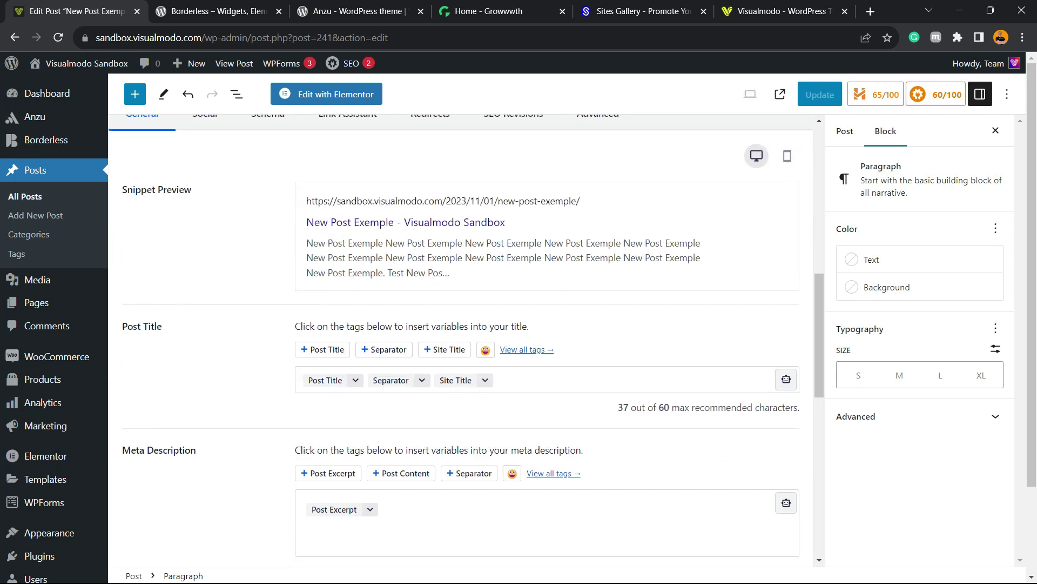
{"action": "scroll", "coordinate": [459, 324], "scroll_direction": "down", "scroll_amount": 6}
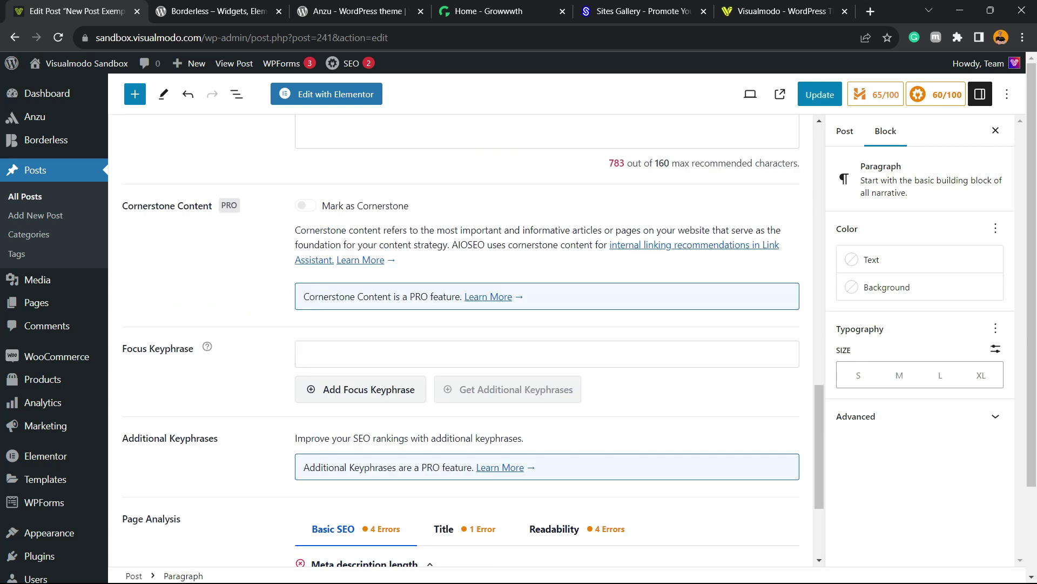
{"action": "scroll", "coordinate": [459, 324], "scroll_direction": "down", "scroll_amount": 3}
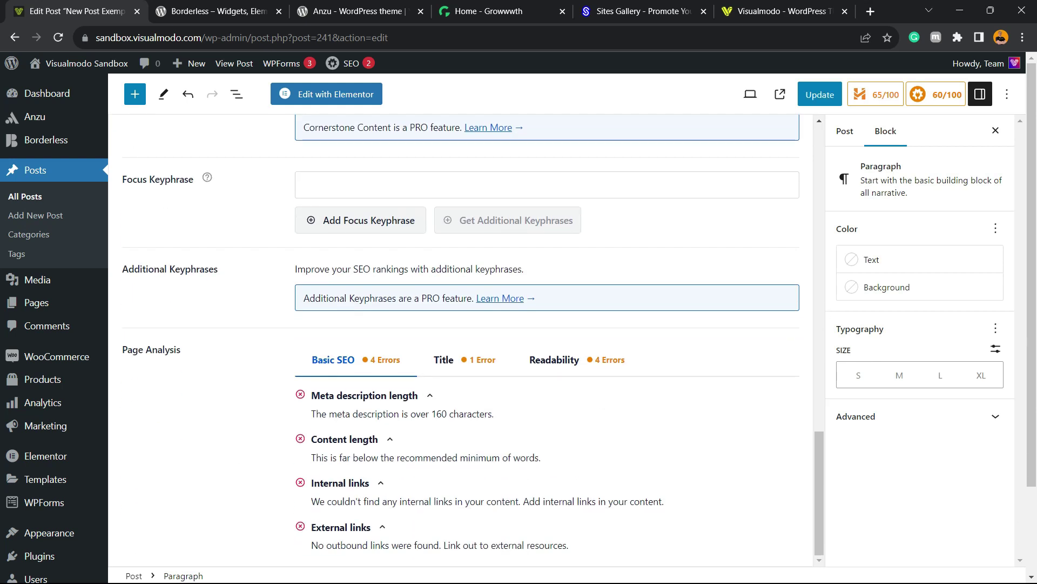
{"action": "left_click_drag", "start_coordinate": [123, 350], "coordinate": [180, 350]}
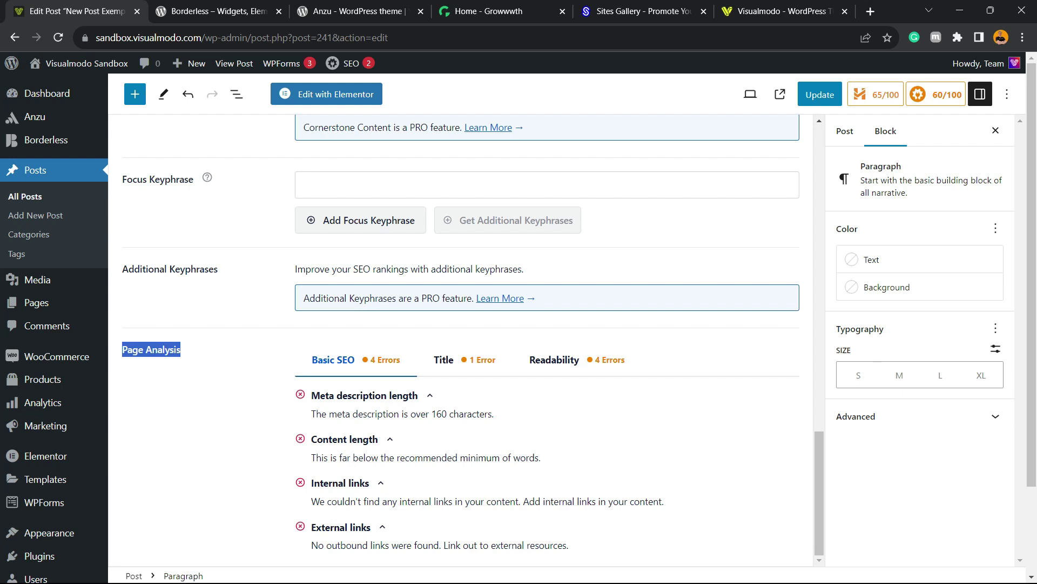
Review the Focus Keyphrase, Meta Description and Post Title settings, and return to the start of the post.
{"action": "scroll", "coordinate": [459, 341], "scroll_direction": "up", "scroll_amount": 1}
{"action": "scroll", "coordinate": [459, 340], "scroll_direction": "up", "scroll_amount": 2}
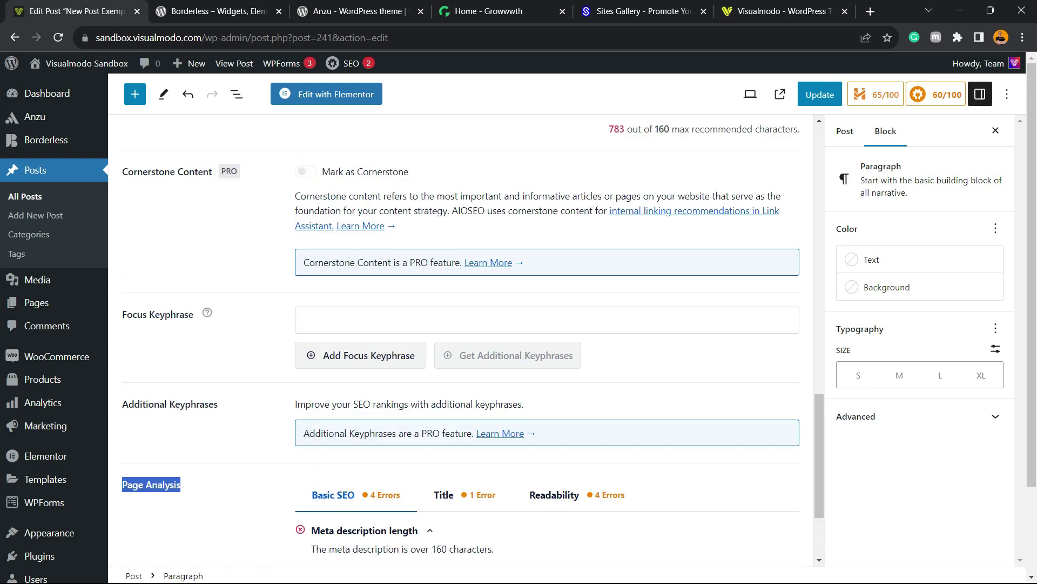
{"action": "scroll", "coordinate": [460, 340], "scroll_direction": "up", "scroll_amount": 4}
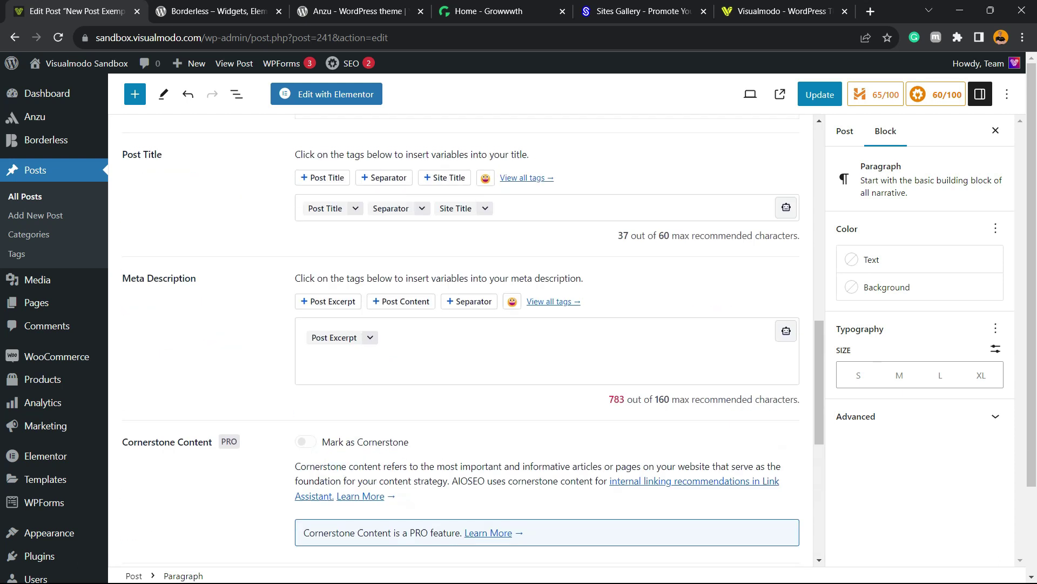
{"action": "scroll", "coordinate": [459, 341], "scroll_direction": "down", "scroll_amount": 4}
{"action": "mouse_move", "coordinate": [122, 314]}
{"action": "left_mouse_down"}
{"action": "mouse_move", "coordinate": [195, 315]}
{"action": "mouse_move", "coordinate": [123, 315]}
{"action": "left_mouse_up"}
{"action": "scroll", "coordinate": [459, 340], "scroll_direction": "up", "scroll_amount": 1}
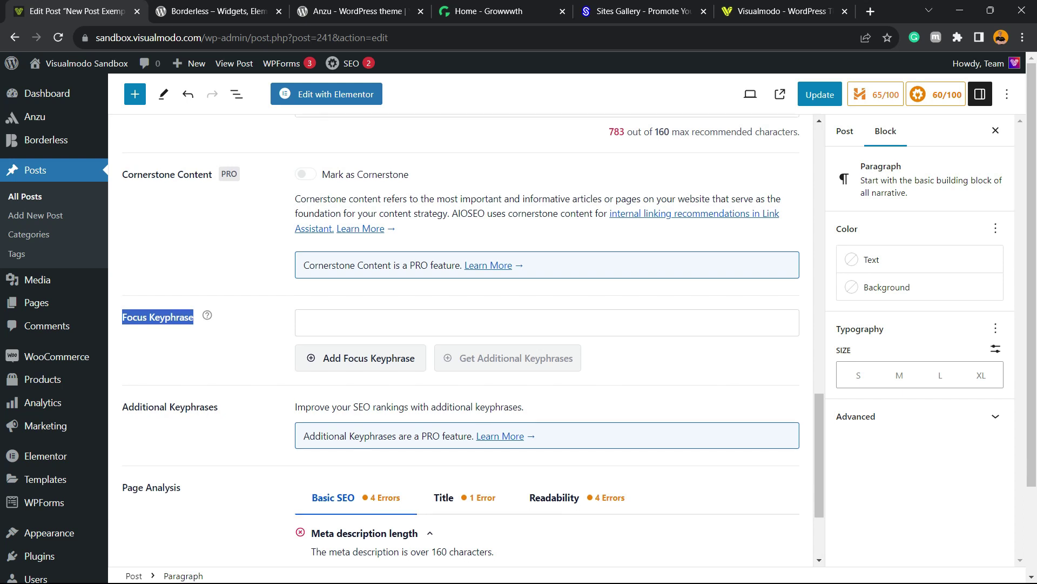
{"action": "scroll", "coordinate": [459, 341], "scroll_direction": "up", "scroll_amount": 7}
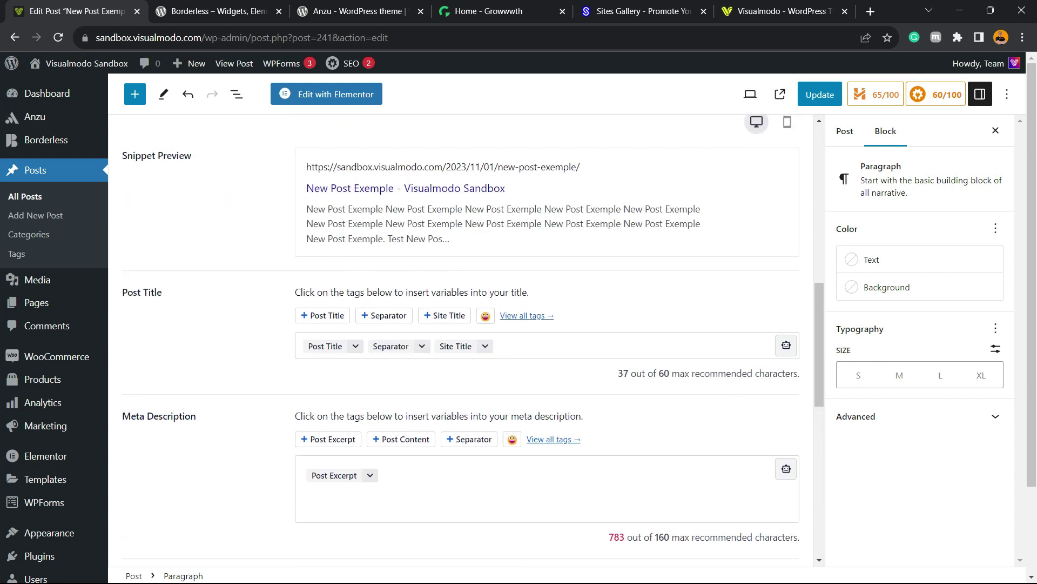
{"action": "scroll", "coordinate": [459, 341], "scroll_direction": "up", "scroll_amount": 10}
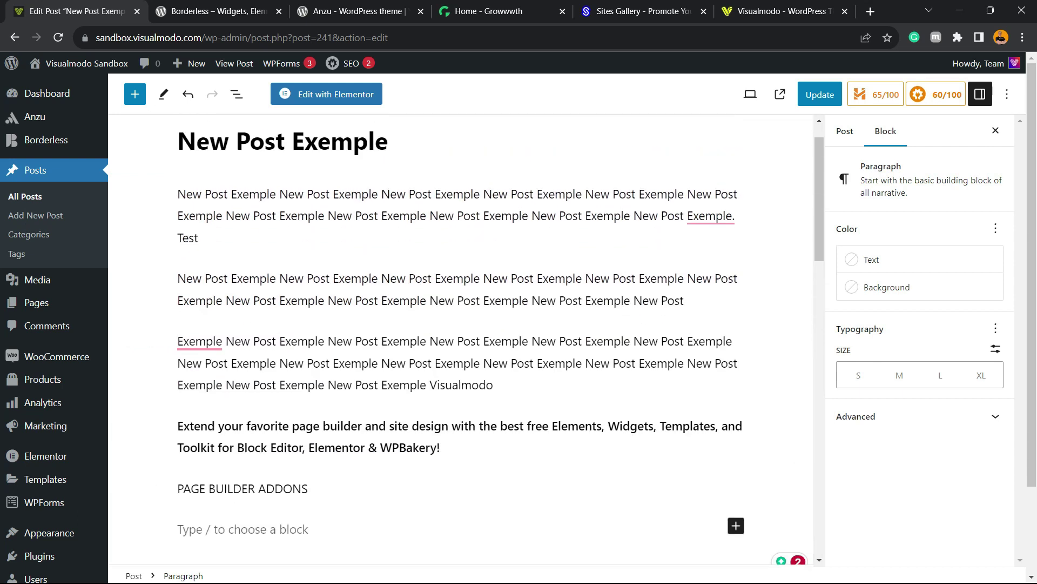
{"action": "scroll", "coordinate": [459, 340], "scroll_direction": "up", "scroll_amount": 1}
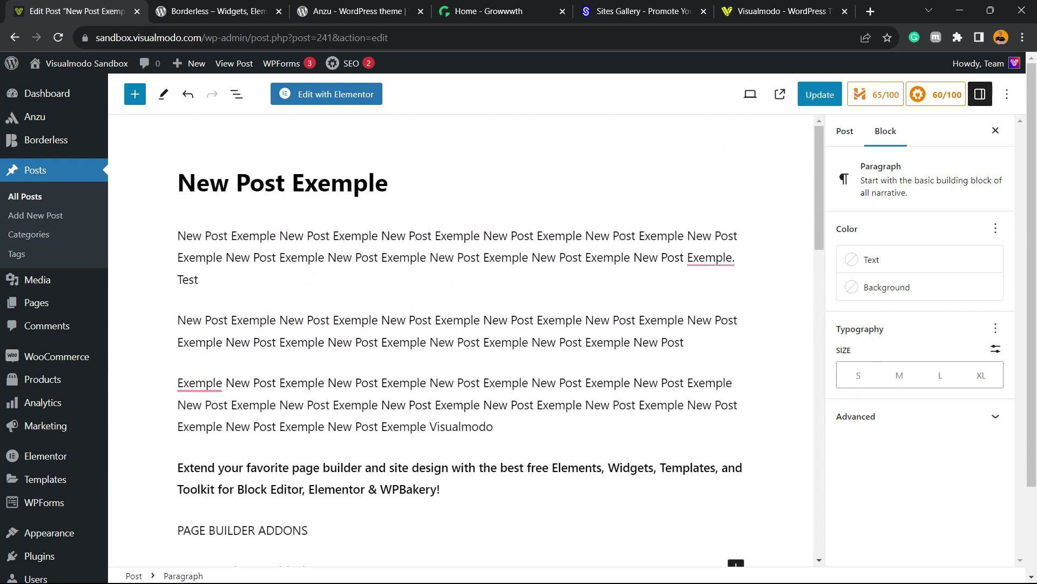
Copy "Post Exemple" from the post title and paste it as the AIOSEO Focus Keyphrase.
{"action": "left_click_drag", "start_coordinate": [388, 183], "coordinate": [177, 183]}
{"action": "scroll", "coordinate": [459, 341], "scroll_direction": "down", "scroll_amount": 5}
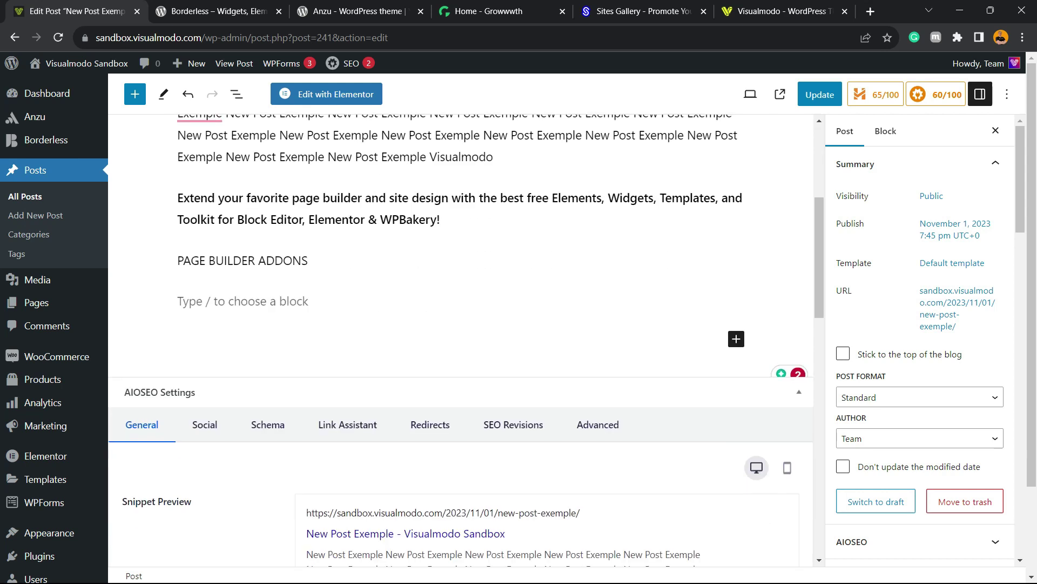
{"action": "scroll", "coordinate": [459, 341], "scroll_direction": "up", "scroll_amount": 5}
{"action": "left_click_drag", "start_coordinate": [236, 182], "coordinate": [387, 182]}
{"action": "key", "text": "ctrl+c"}
{"action": "scroll", "coordinate": [460, 341], "scroll_direction": "down", "scroll_amount": 7}
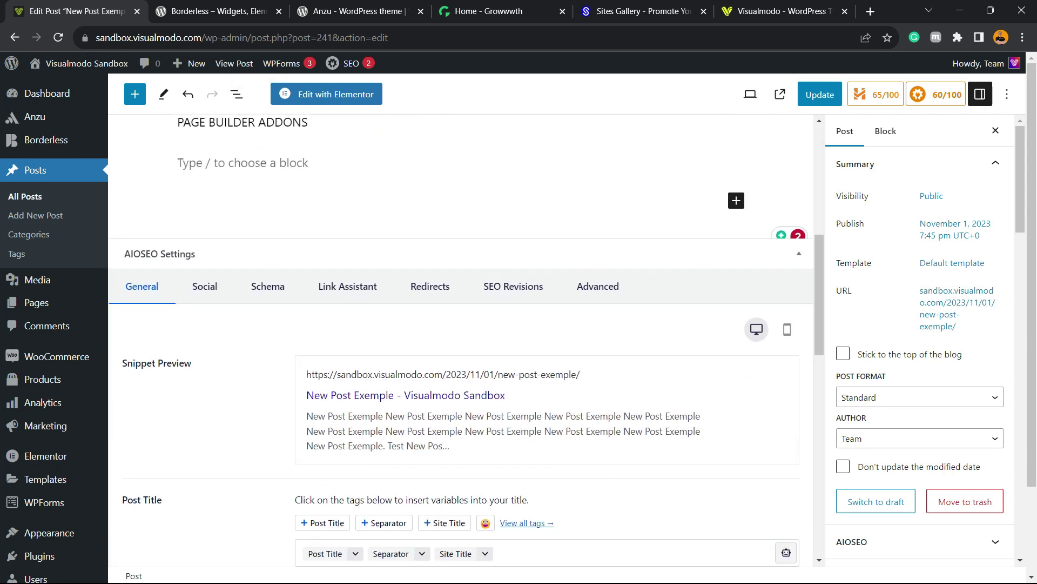
{"action": "scroll", "coordinate": [459, 341], "scroll_direction": "down", "scroll_amount": 7}
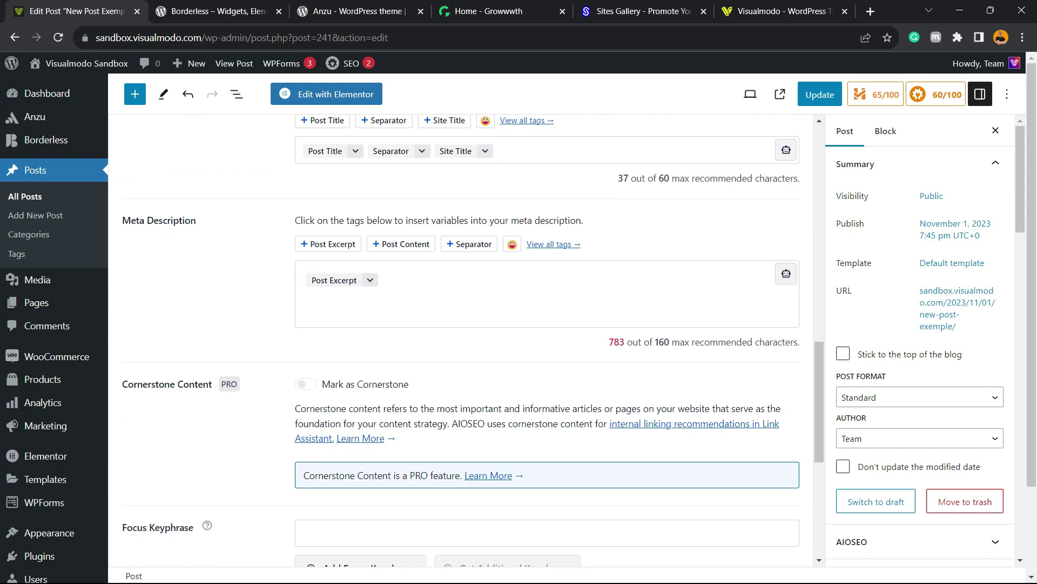
{"action": "scroll", "coordinate": [459, 341], "scroll_direction": "down", "scroll_amount": 5}
{"action": "left_click", "coordinate": [459, 263]}
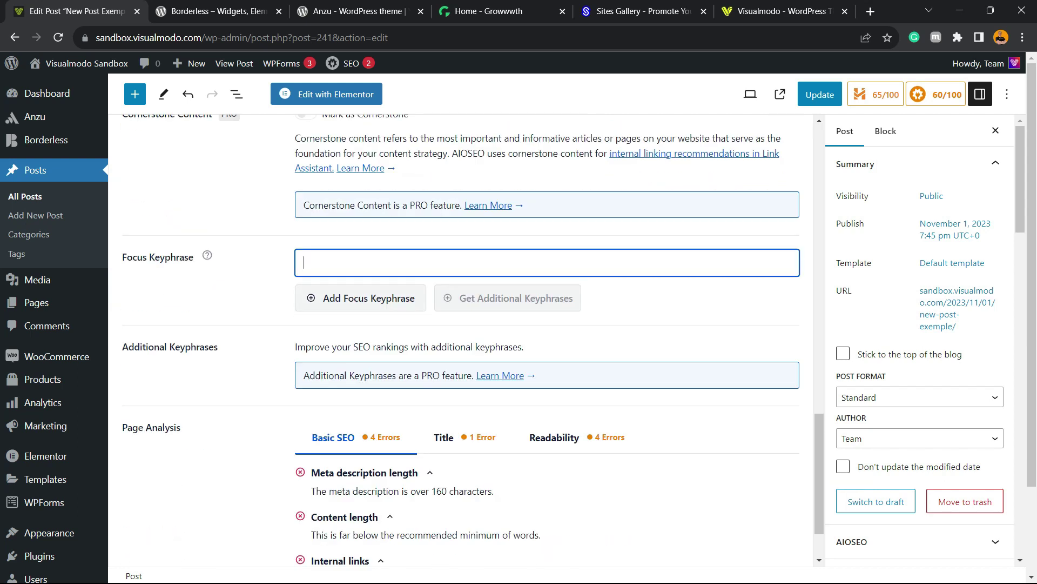
{"action": "key", "text": "ctrl+v"}
{"action": "scroll", "coordinate": [459, 341], "scroll_direction": "down", "scroll_amount": 2}
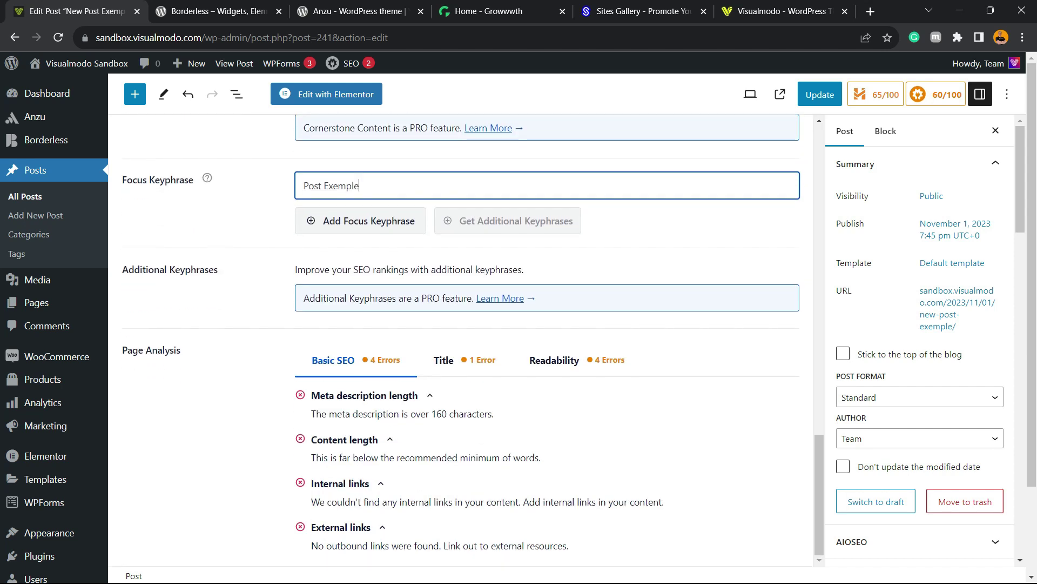
{"action": "scroll", "coordinate": [459, 341], "scroll_direction": "up", "scroll_amount": 2}
{"action": "left_click", "coordinate": [216, 345]}
Examine the Meta description length check in the Page Analysis and compare it with the Meta Description and Post Title settings.
{"action": "scroll", "coordinate": [459, 340], "scroll_direction": "down", "scroll_amount": 3}
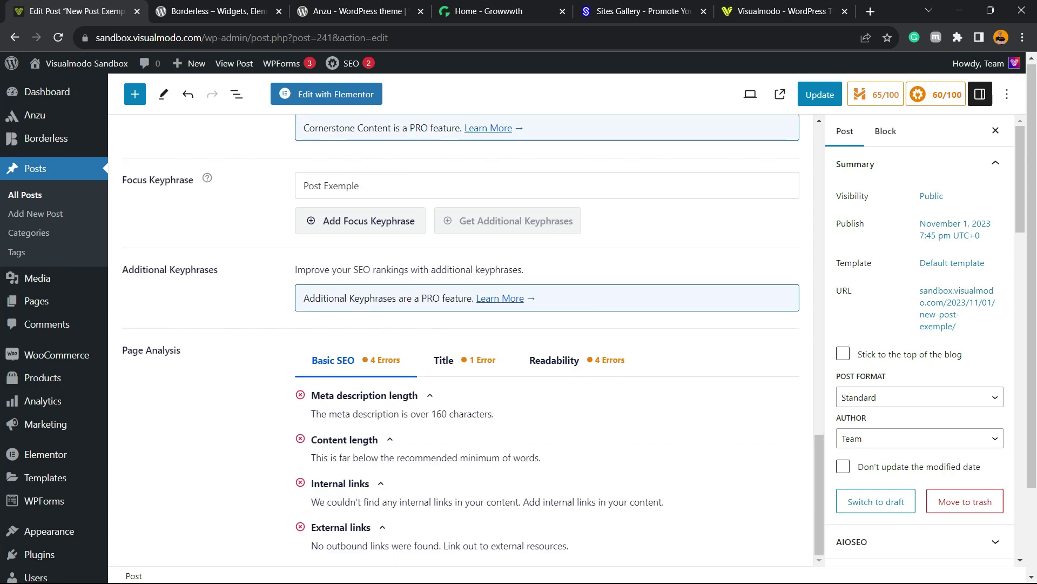
{"action": "scroll", "coordinate": [54, 324], "scroll_direction": "down", "scroll_amount": 2}
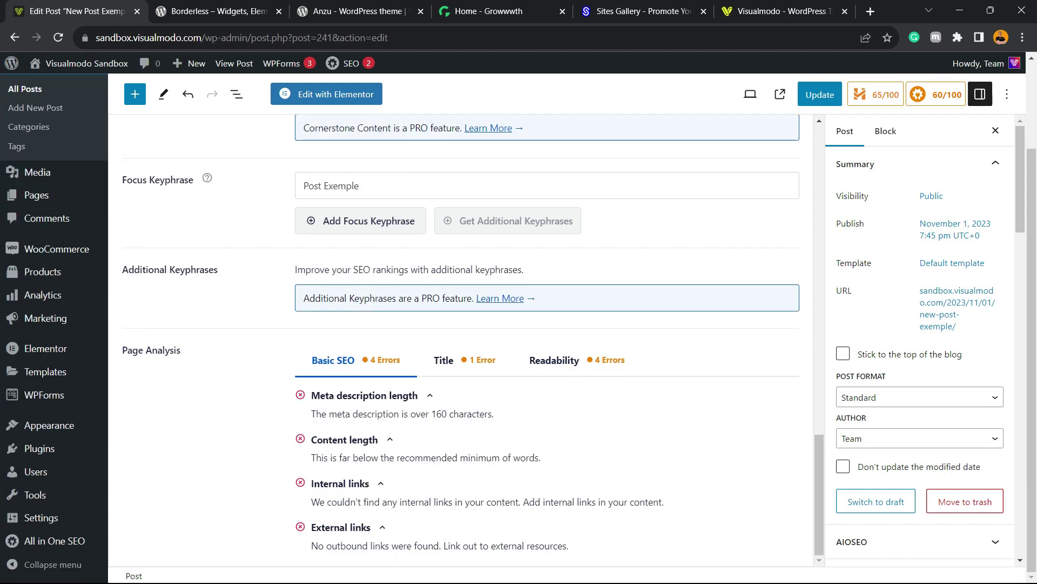
{"action": "key", "text": "ctrl+plus"}
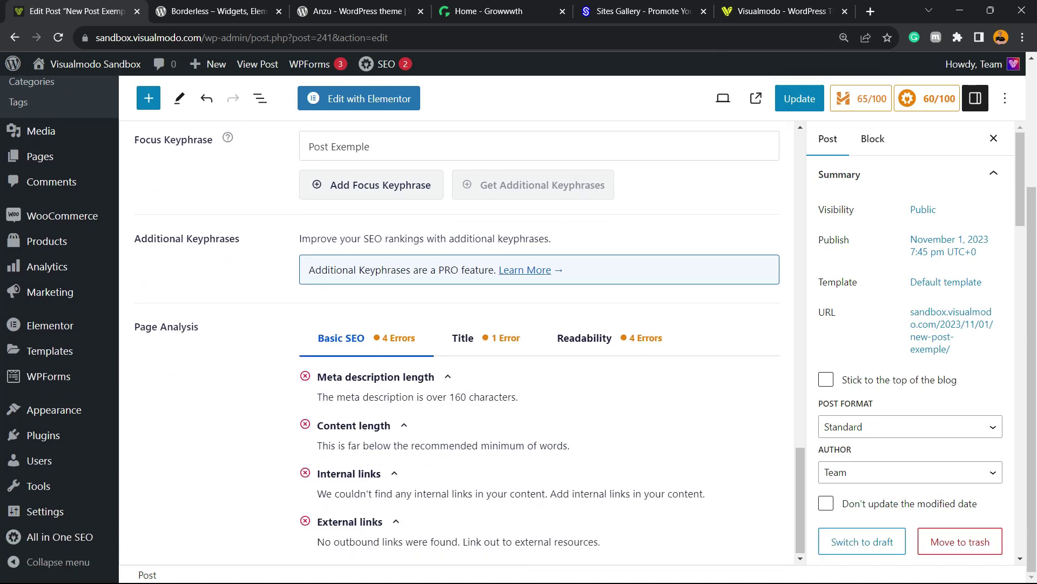
{"action": "triple_click", "coordinate": [344, 377]}
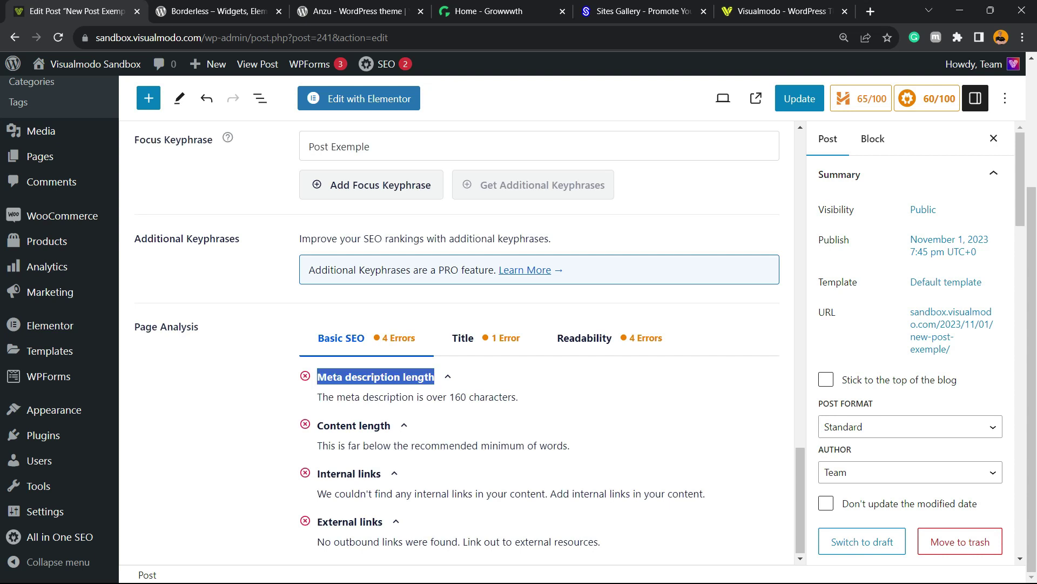
{"action": "triple_click", "coordinate": [437, 397]}
{"action": "double_click", "coordinate": [437, 396]}
{"action": "left_click", "coordinate": [466, 397]}
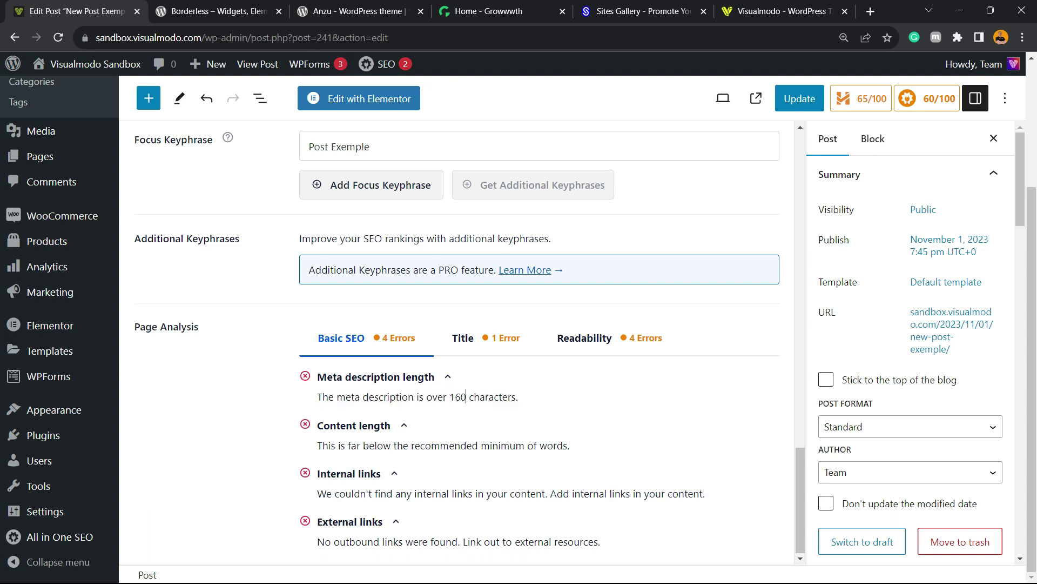
{"action": "double_click", "coordinate": [458, 397]}
{"action": "scroll", "coordinate": [459, 341], "scroll_direction": "up", "scroll_amount": 5}
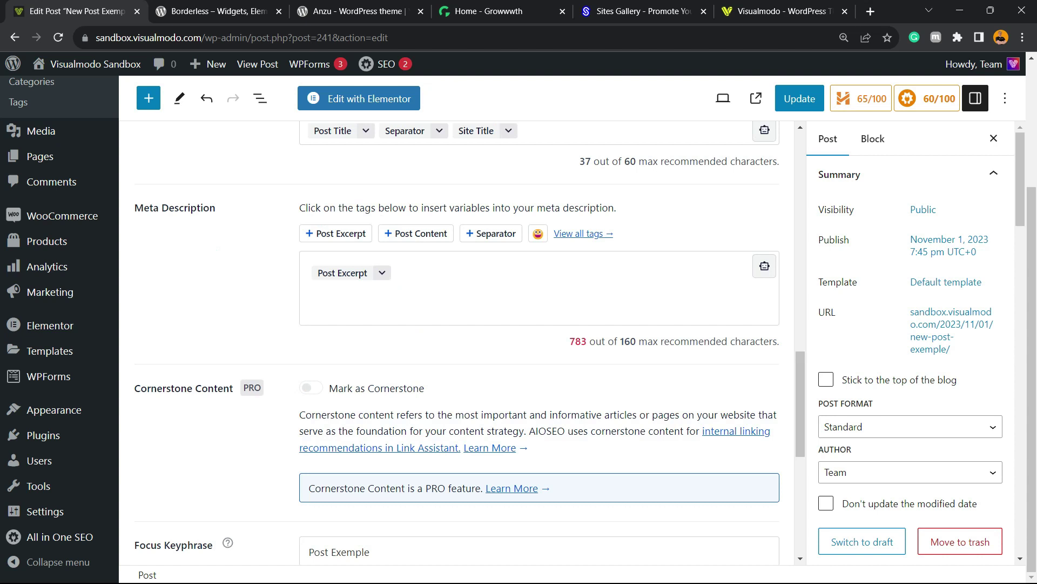
{"action": "scroll", "coordinate": [460, 341], "scroll_direction": "up", "scroll_amount": 3}
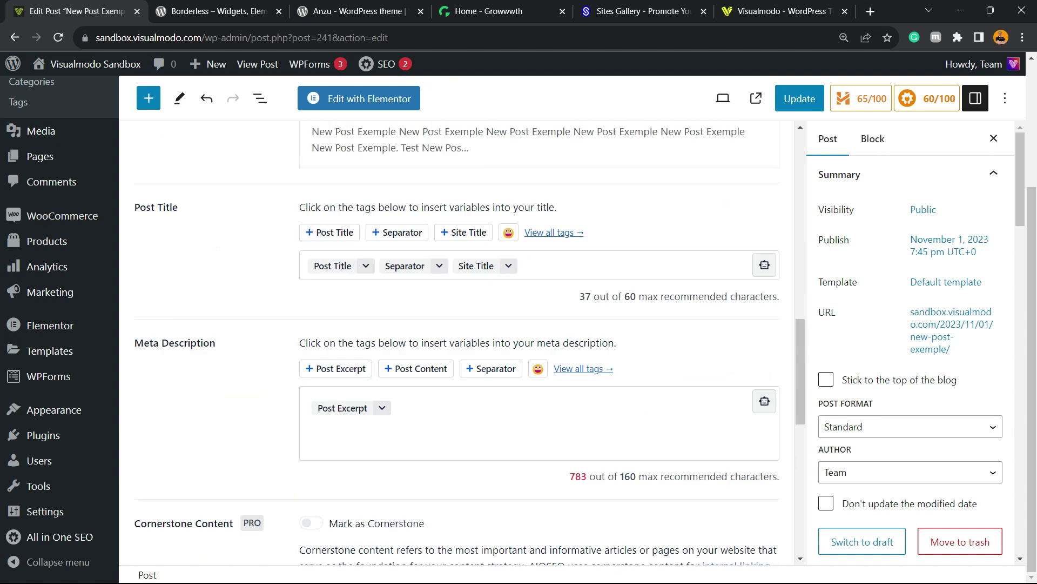
Replace the Post Excerpt tag in the Meta Description with the first line of the post's opening paragraph, pasted twice.
{"action": "scroll", "coordinate": [459, 341], "scroll_direction": "up", "scroll_amount": 10}
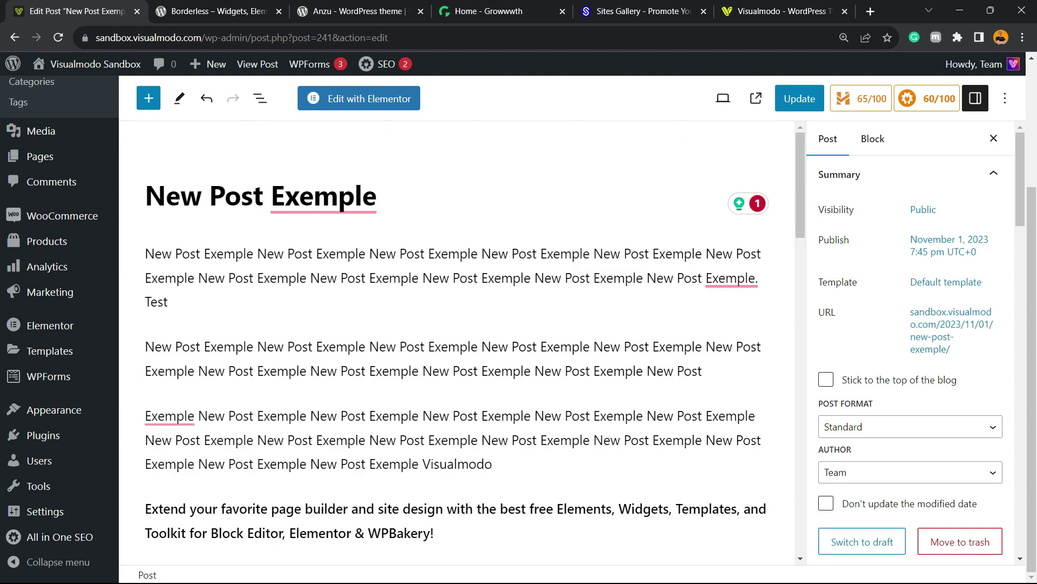
{"action": "left_click_drag", "start_coordinate": [144, 254], "coordinate": [763, 254]}
{"action": "key", "text": "ctrl+c"}
{"action": "scroll", "coordinate": [459, 340], "scroll_direction": "down", "scroll_amount": 10}
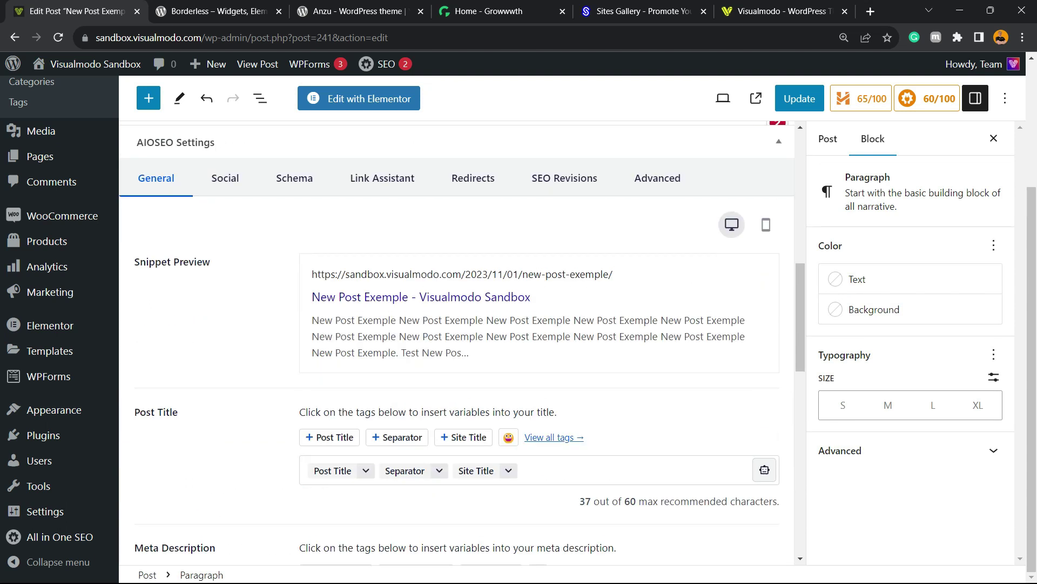
{"action": "left_click", "coordinate": [382, 338]}
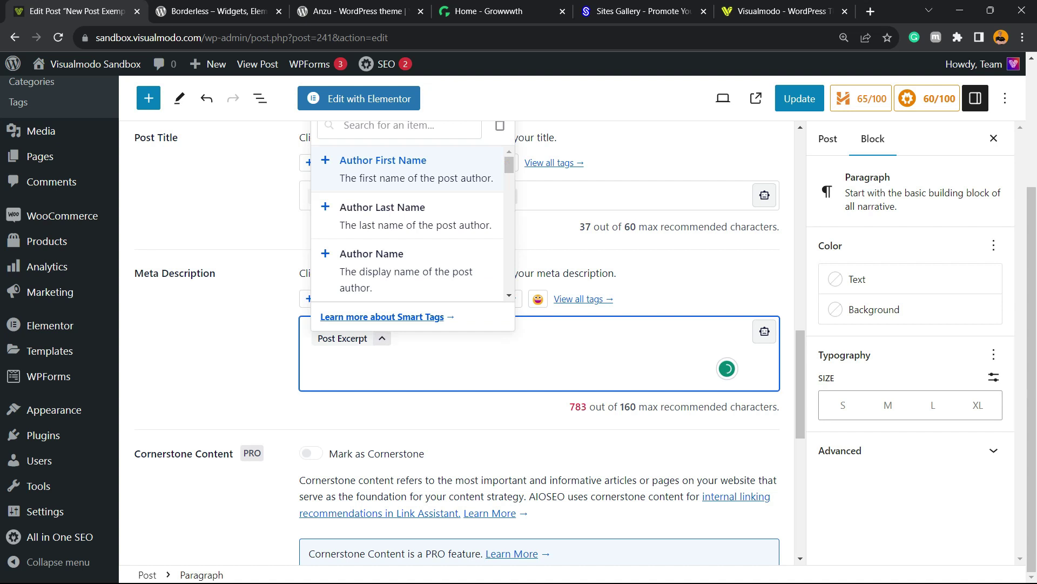
{"action": "left_click", "coordinate": [382, 338]}
{"action": "key", "text": "BackSpace"}
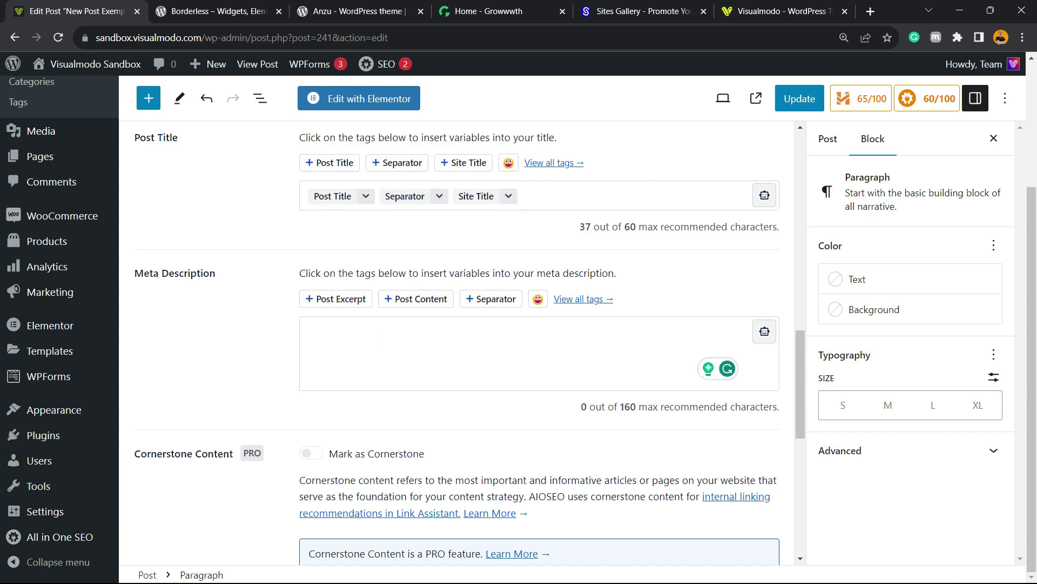
{"action": "key", "text": "ctrl+v"}
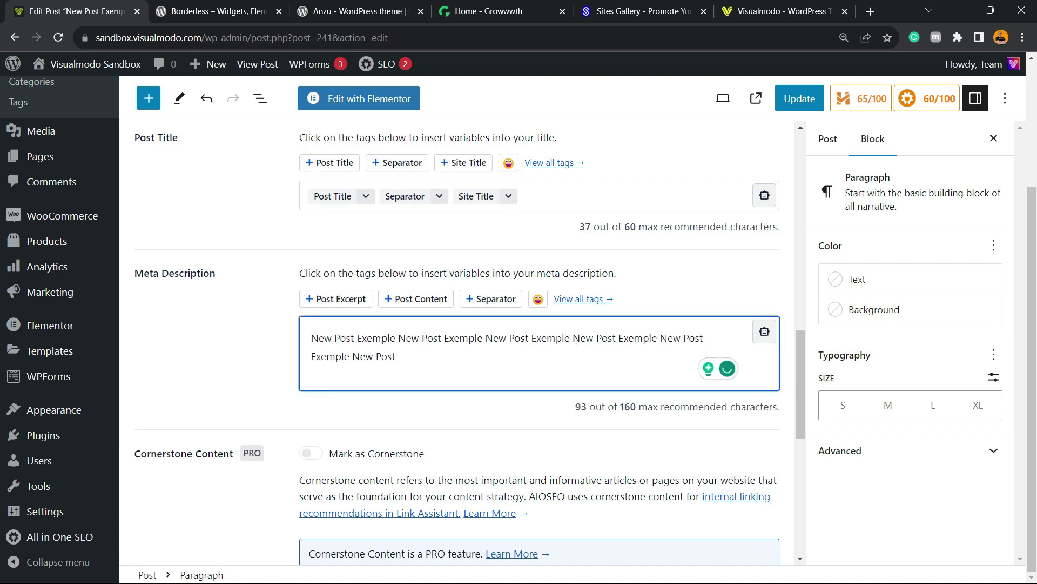
{"action": "key", "text": "ctrl+v"}
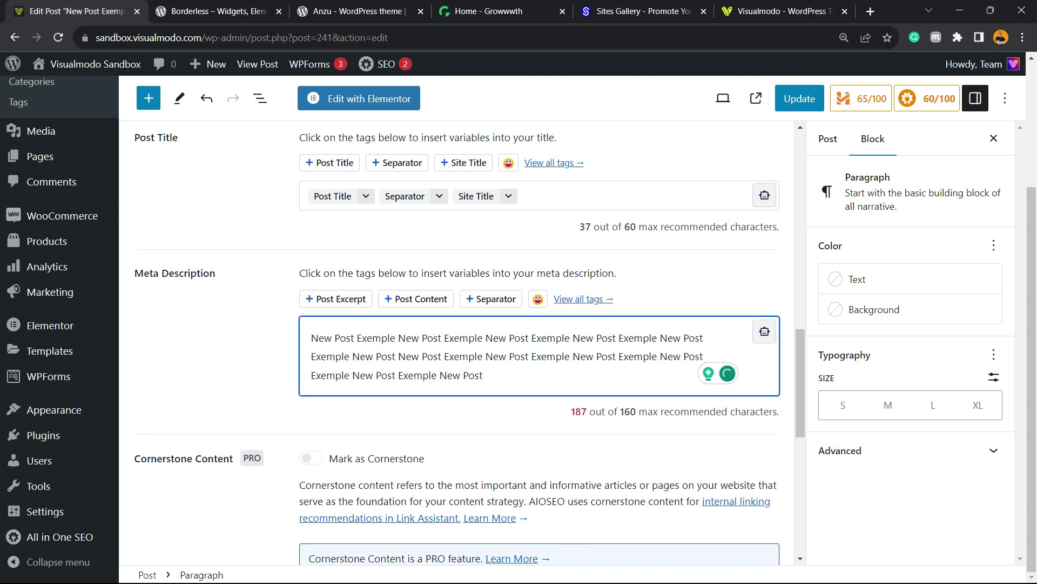
Shorten the Meta Description by deleting its third line, "Exemple New Post Exemple New Post".
{"action": "mouse_move", "coordinate": [571, 411]}
{"action": "left_mouse_down"}
{"action": "mouse_move", "coordinate": [779, 412]}
{"action": "mouse_move", "coordinate": [571, 412]}
{"action": "mouse_move", "coordinate": [589, 412]}
{"action": "left_mouse_up"}
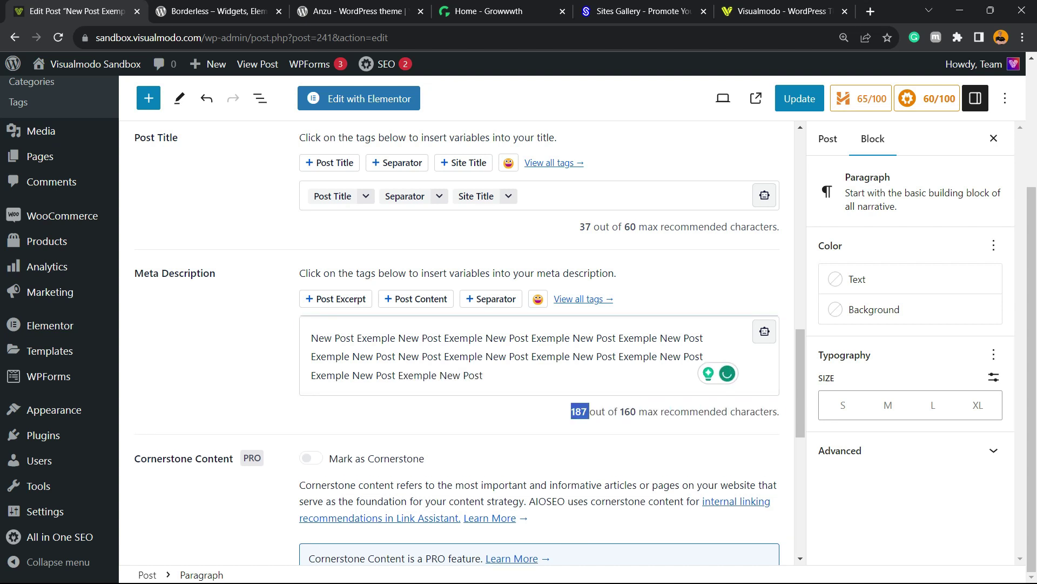
{"action": "left_click_drag", "start_coordinate": [483, 375], "coordinate": [312, 375]}
{"action": "key", "text": "BackSpace"}
{"action": "key", "text": "BackSpace"}
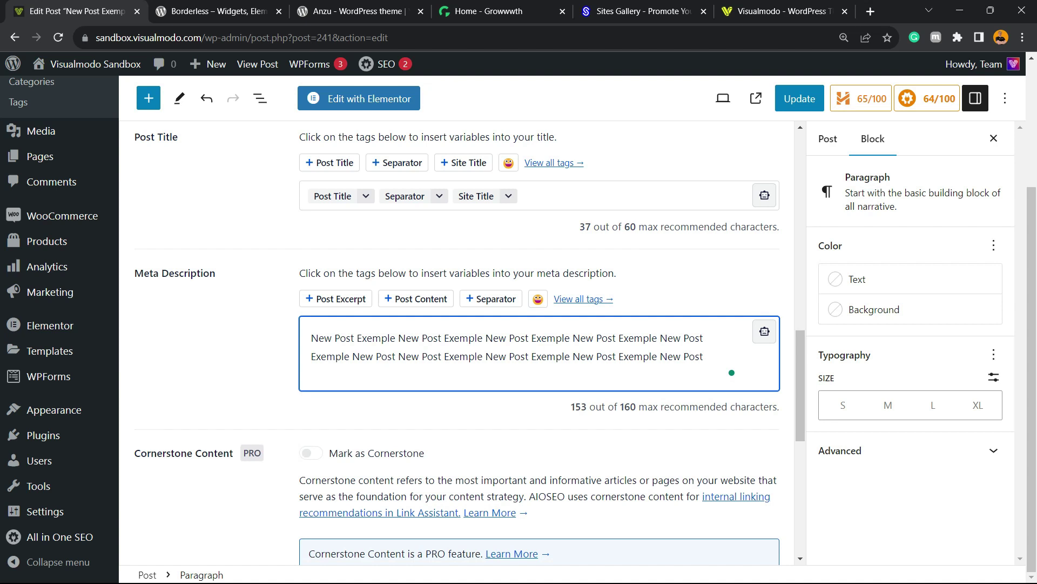
Review the Meta Description text and the Basic SEO checks on meta description length and content length.
{"action": "scroll", "coordinate": [470, 346], "scroll_direction": "down", "scroll_amount": 2}
{"action": "scroll", "coordinate": [470, 346], "scroll_direction": "up", "scroll_amount": 2}
{"action": "key", "text": "ctrl+a"}
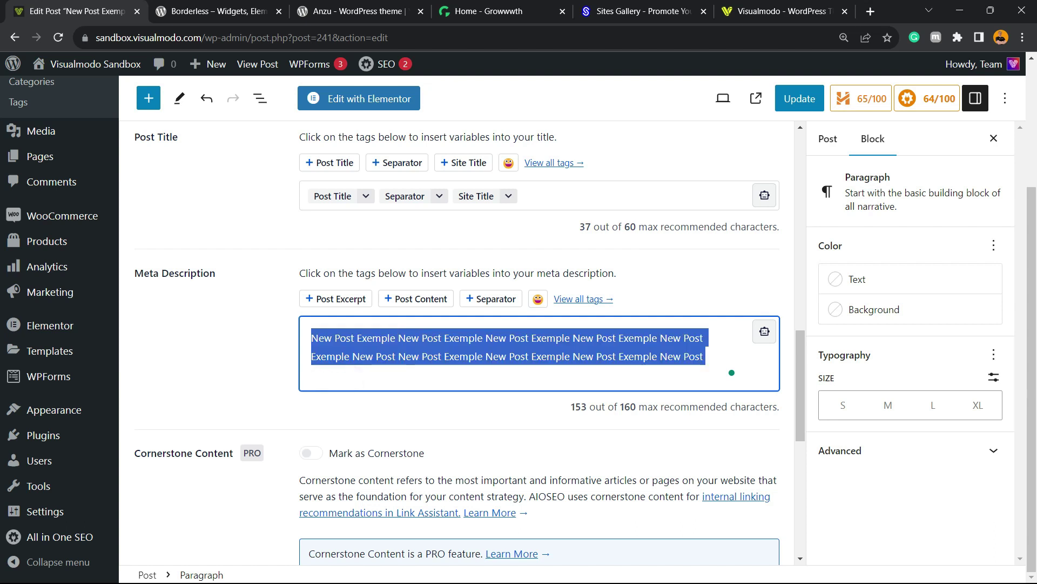
{"action": "left_click", "coordinate": [359, 339]}
{"action": "double_click", "coordinate": [377, 339]}
{"action": "key", "text": "ctrl+a"}
{"action": "scroll", "coordinate": [470, 346], "scroll_direction": "down", "scroll_amount": 2}
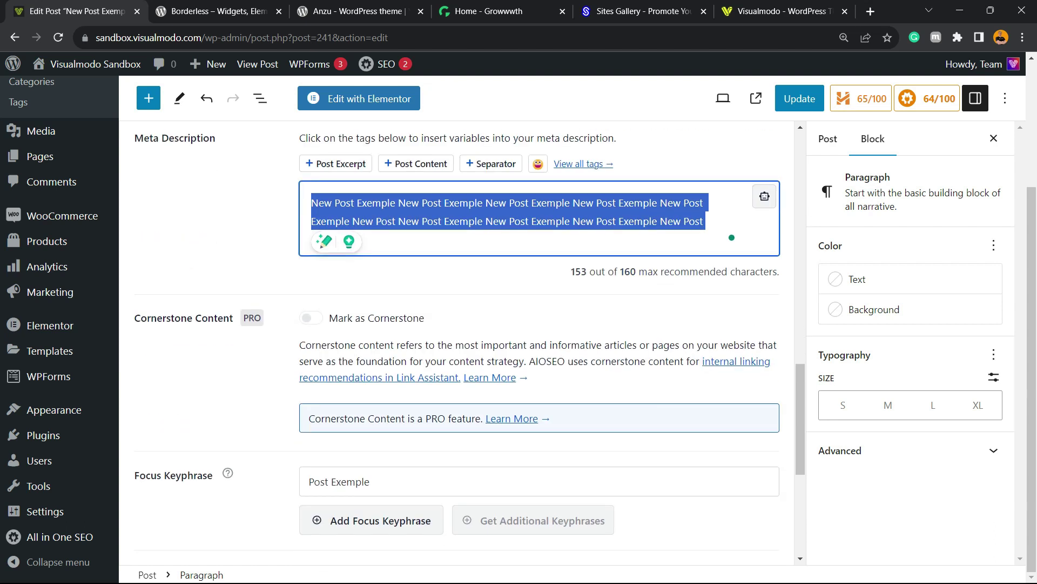
{"action": "scroll", "coordinate": [459, 346], "scroll_direction": "down", "scroll_amount": 5}
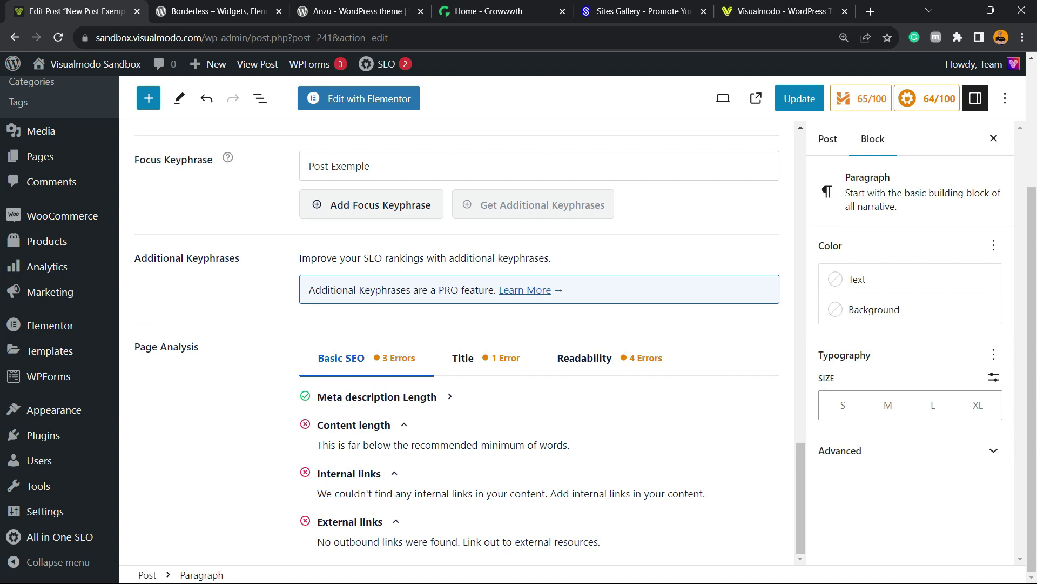
{"action": "double_click", "coordinate": [503, 444]}
{"action": "double_click", "coordinate": [445, 444]}
Switch to the Borderless plugin page and copy its description from "Bundled with super page builder elements" through the Borderless Addons Features list.
{"action": "scroll", "coordinate": [456, 324], "scroll_direction": "up", "scroll_amount": 15}
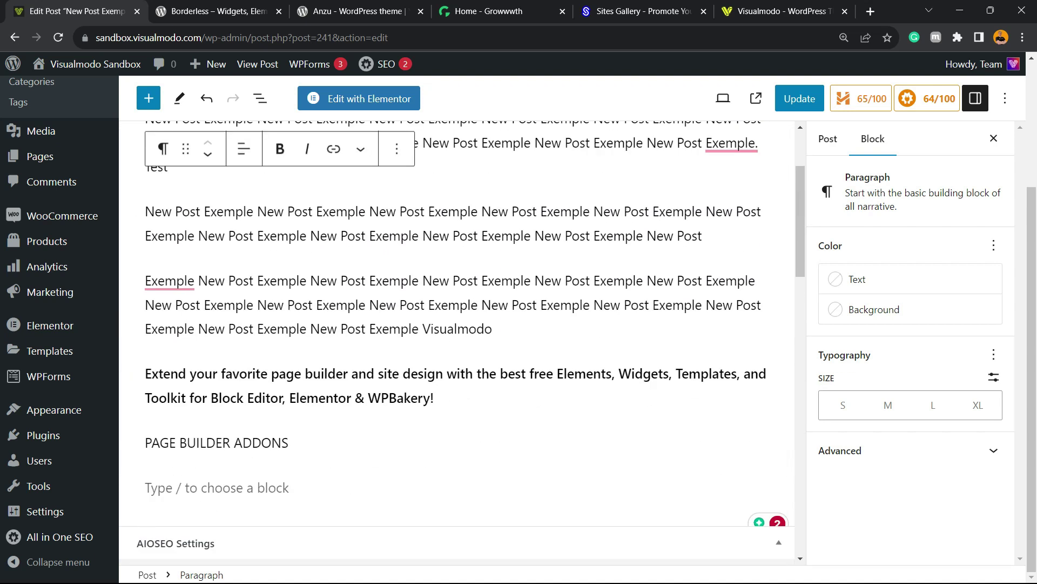
{"action": "left_click", "coordinate": [247, 11]}
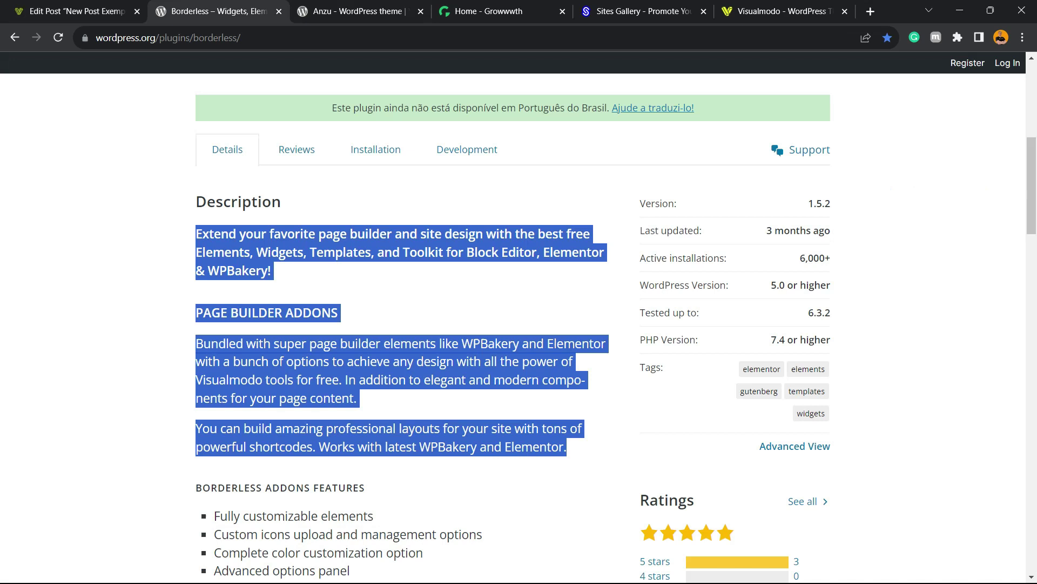
{"action": "left_click", "coordinate": [186, 189]}
{"action": "left_click_drag", "start_coordinate": [187, 190], "coordinate": [268, 361]}
{"action": "left_click", "coordinate": [268, 361]}
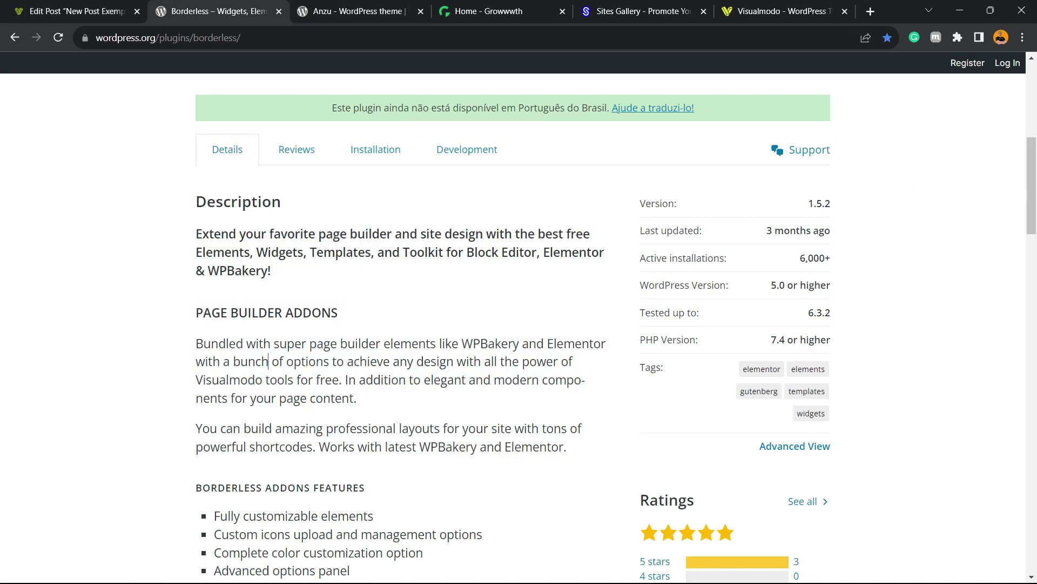
{"action": "left_click_drag", "start_coordinate": [196, 344], "coordinate": [432, 490]}
{"action": "key", "text": "ctrl+c"}
Return to the post editor and paste the copied description into the empty block below "PAGE BUILDER ADDONS".
{"action": "left_click", "coordinate": [75, 11]}
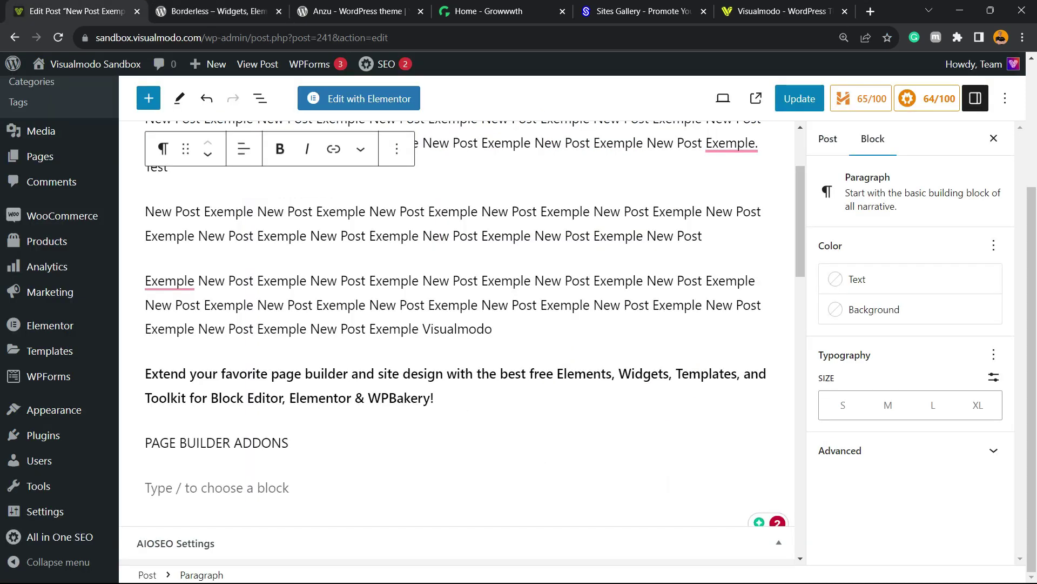
{"action": "left_click", "coordinate": [217, 488]}
{"action": "key", "text": "ctrl+v"}
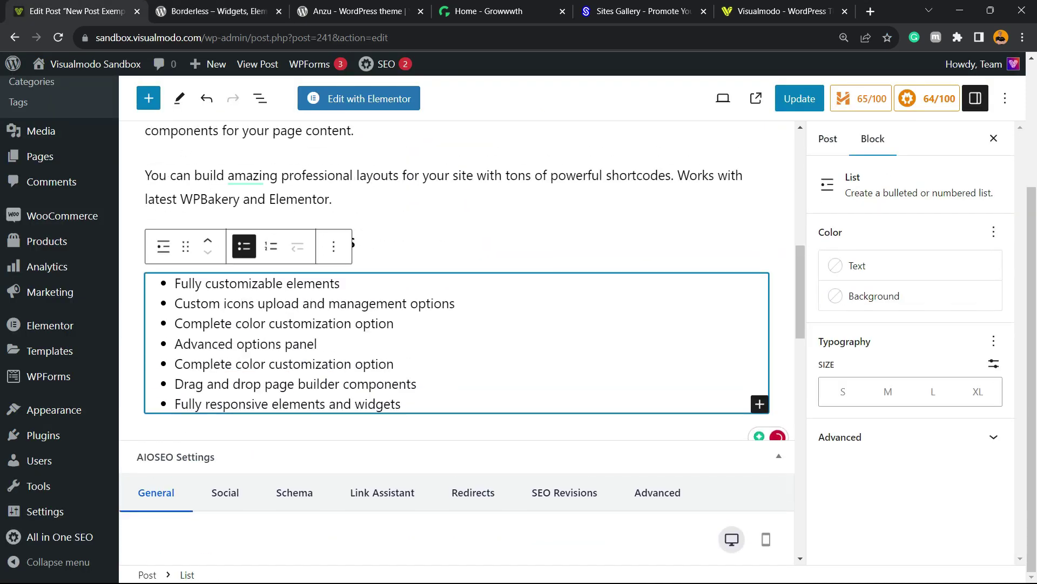
Look over the pasted content and recheck the Content length item in the Page Analysis.
{"action": "left_click", "coordinate": [361, 242]}
{"action": "scroll", "coordinate": [361, 243], "scroll_direction": "up", "scroll_amount": 2}
{"action": "scroll", "coordinate": [456, 340], "scroll_direction": "up", "scroll_amount": 2}
{"action": "scroll", "coordinate": [457, 341], "scroll_direction": "down", "scroll_amount": 15}
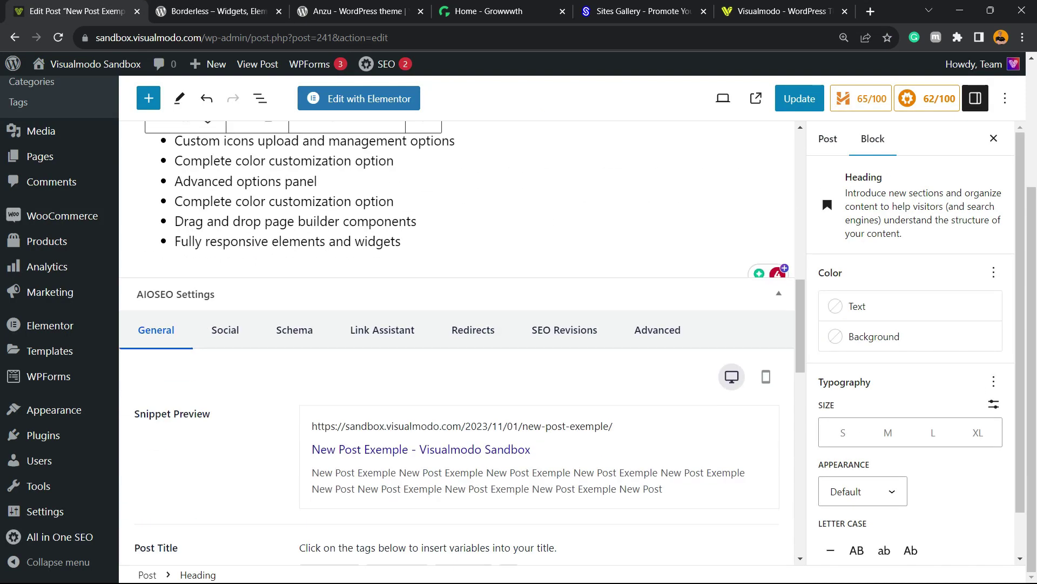
{"action": "scroll", "coordinate": [457, 340], "scroll_direction": "down", "scroll_amount": 8}
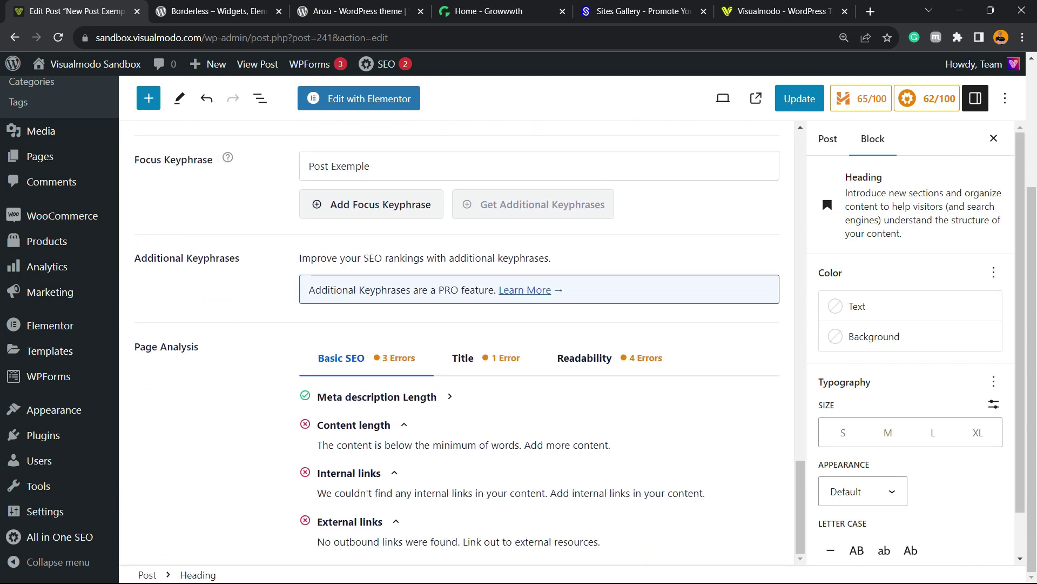
{"action": "triple_click", "coordinate": [361, 425]}
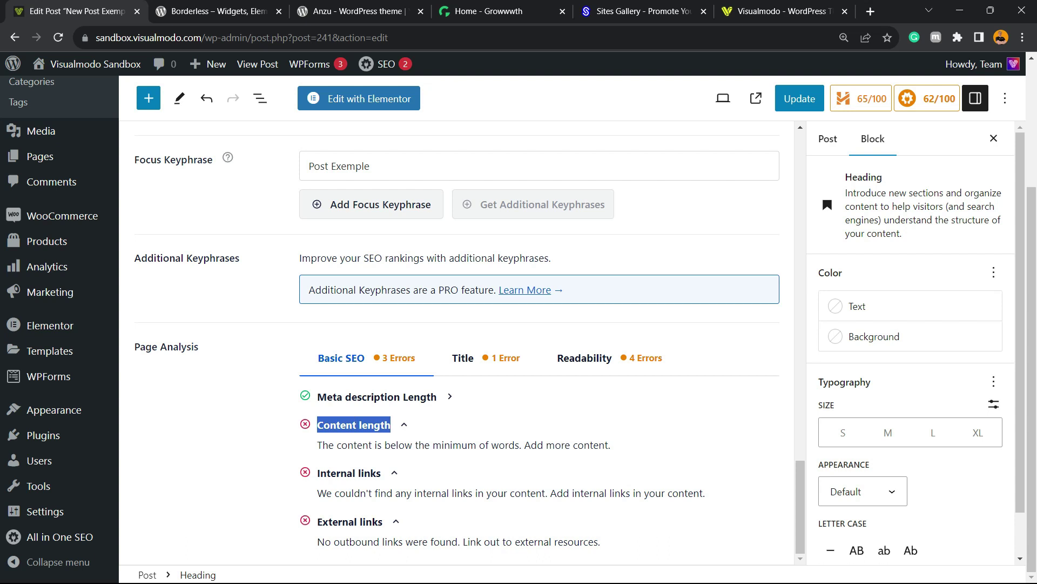
Copy the "MODULES" heading and its list, Custom Post Types Creator and Related Posts, from the Borderless plugin page.
{"action": "scroll", "coordinate": [378, 379], "scroll_direction": "up", "scroll_amount": 20}
{"action": "left_click", "coordinate": [212, 12]}
{"action": "scroll", "coordinate": [421, 324], "scroll_direction": "down", "scroll_amount": 5}
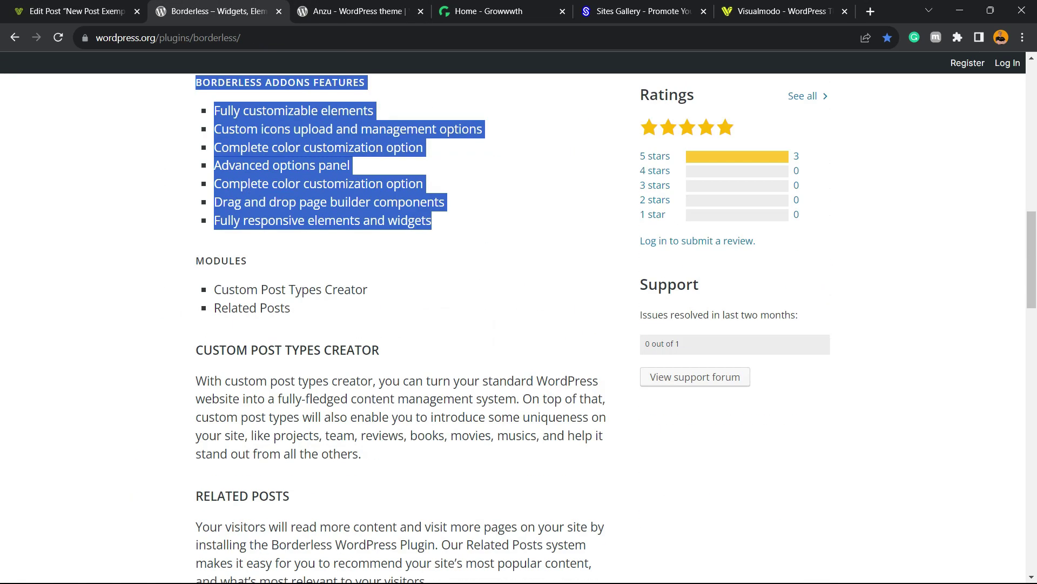
{"action": "left_click_drag", "start_coordinate": [195, 260], "coordinate": [428, 310]}
{"action": "key", "text": "ctrl+c"}
{"action": "scroll", "coordinate": [322, 335], "scroll_direction": "down", "scroll_amount": 5}
Return to the post editor and paste the copied modules content into a new block after "Fully responsive elements and widgets".
{"action": "left_click", "coordinate": [81, 10]}
{"action": "scroll", "coordinate": [456, 340], "scroll_direction": "down", "scroll_amount": 8}
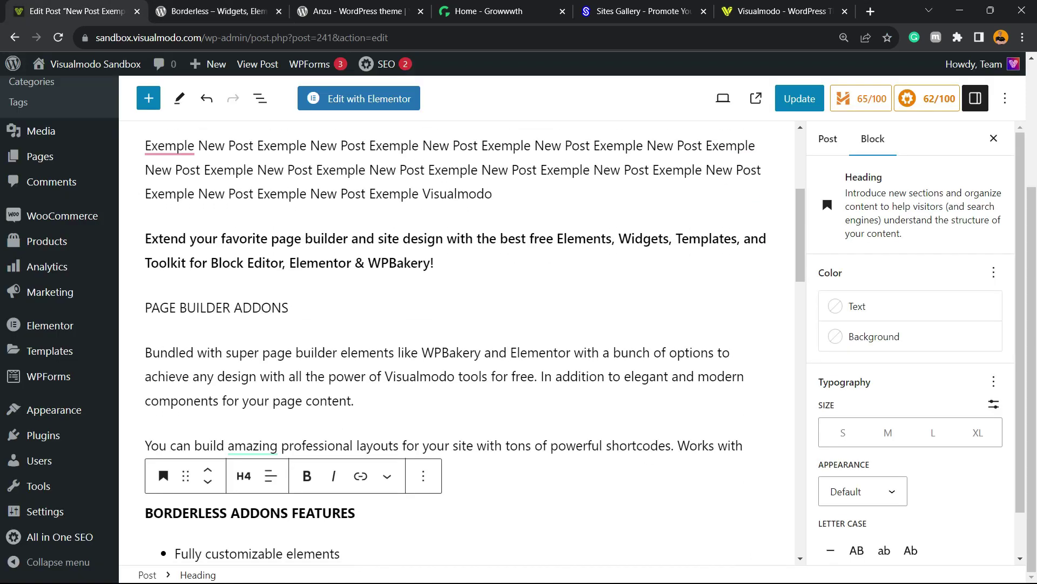
{"action": "scroll", "coordinate": [457, 346], "scroll_direction": "down", "scroll_amount": 3}
{"action": "left_click", "coordinate": [404, 404]}
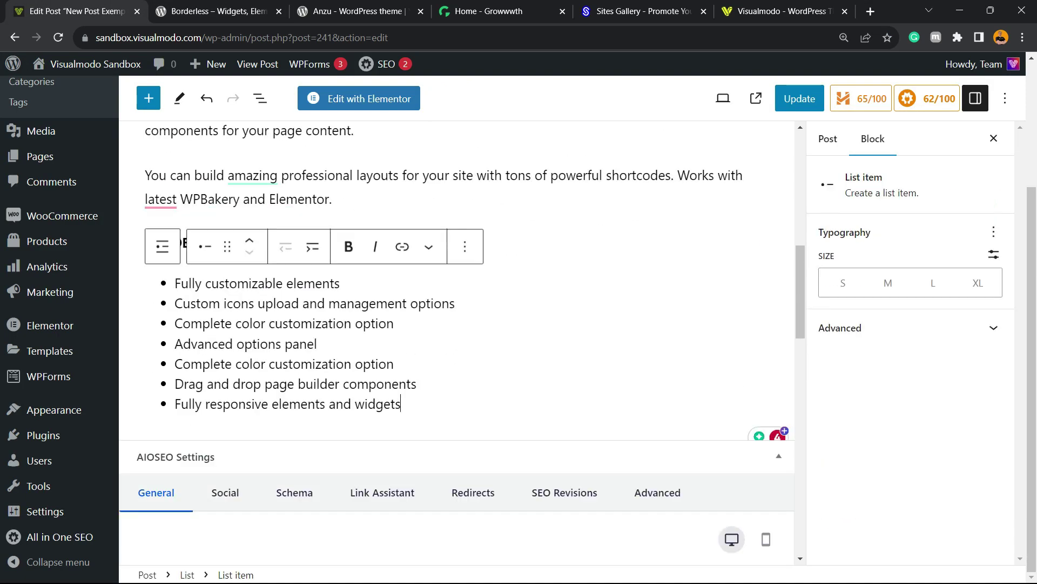
{"action": "key", "text": "Return"}
{"action": "key", "text": "Return"}
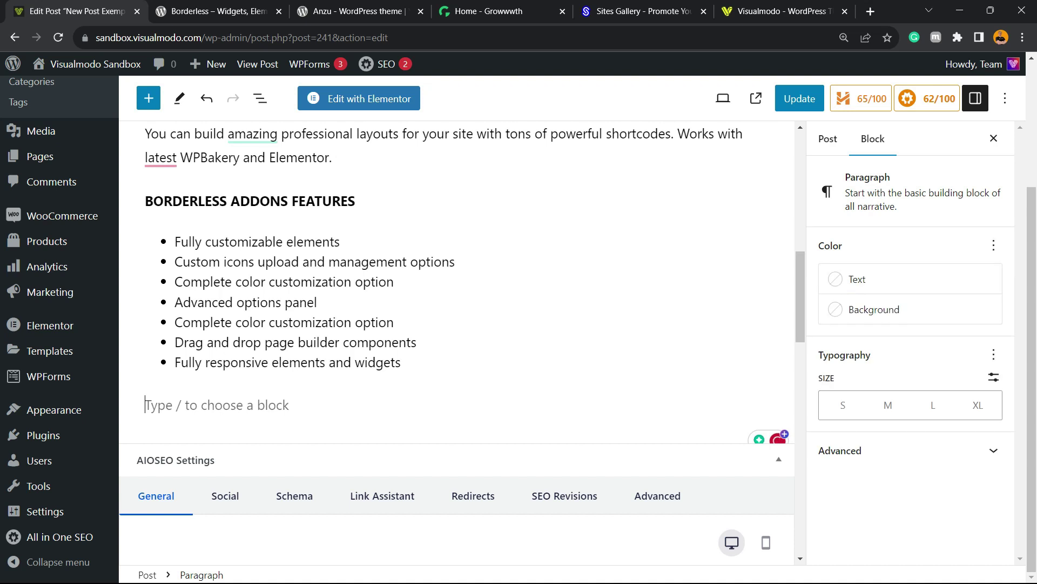
{"action": "key", "text": "ctrl+v"}
Recheck the Content length item in the AIOSEO Page Analysis, expanding and collapsing its details.
{"action": "scroll", "coordinate": [456, 341], "scroll_direction": "down", "scroll_amount": 12}
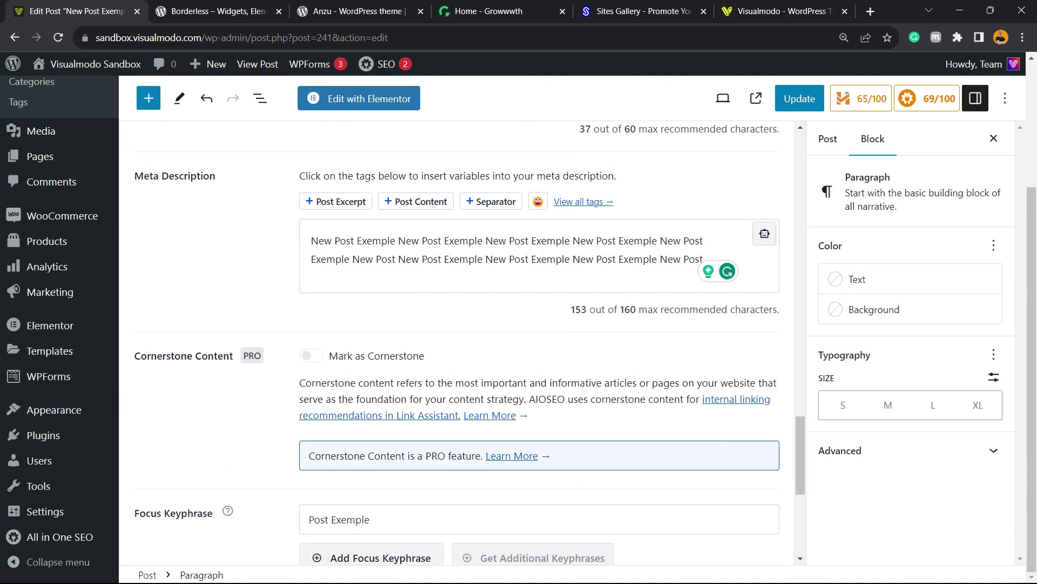
{"action": "scroll", "coordinate": [456, 340], "scroll_direction": "down", "scroll_amount": 3}
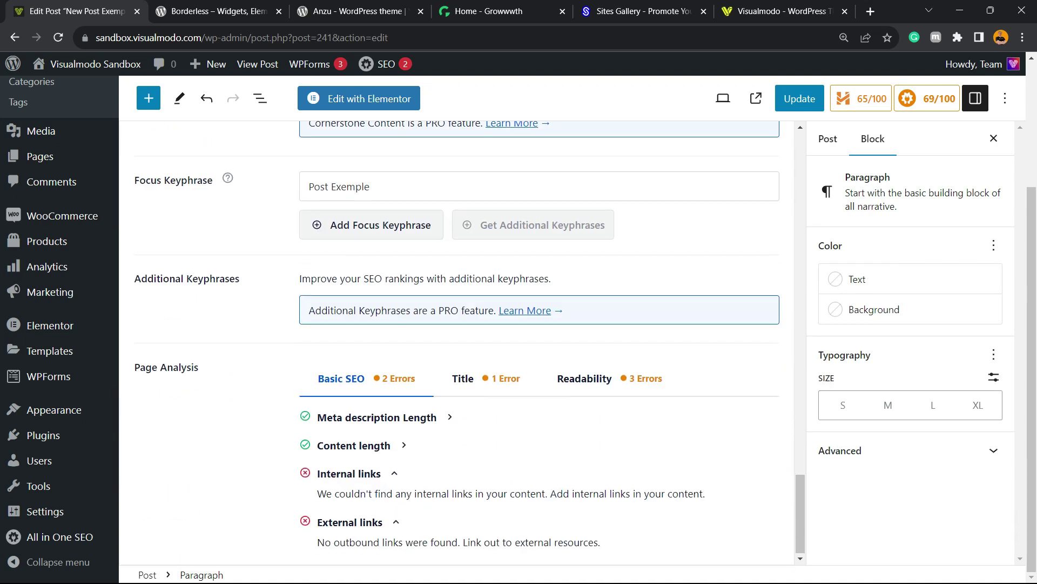
{"action": "left_click", "coordinate": [391, 445]}
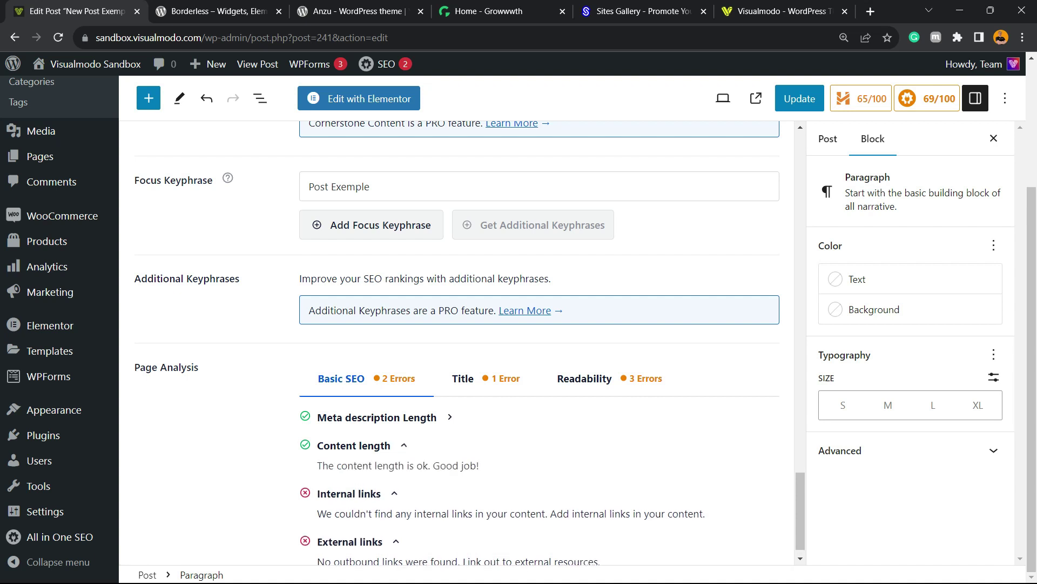
{"action": "left_click", "coordinate": [391, 445]}
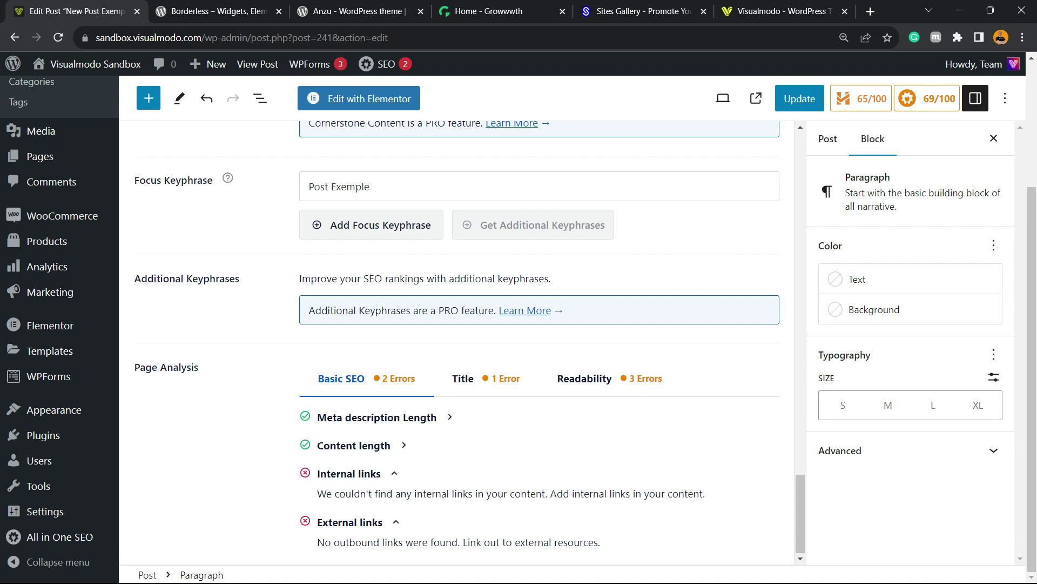
Open the Visualmodo Sandbox homepage in a new browser tab, copy its address and return to the post editor.
{"action": "scroll", "coordinate": [391, 445], "scroll_direction": "up", "scroll_amount": 5}
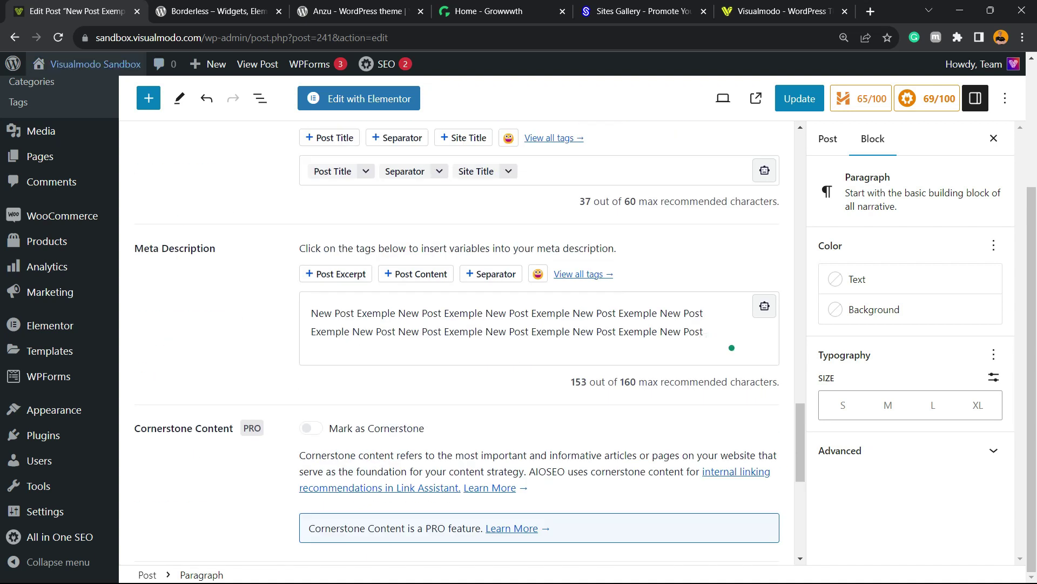
{"action": "mouse_move", "coordinate": [90, 64]}
{"action": "right_click", "coordinate": [90, 82]}
{"action": "left_click", "coordinate": [145, 93]}
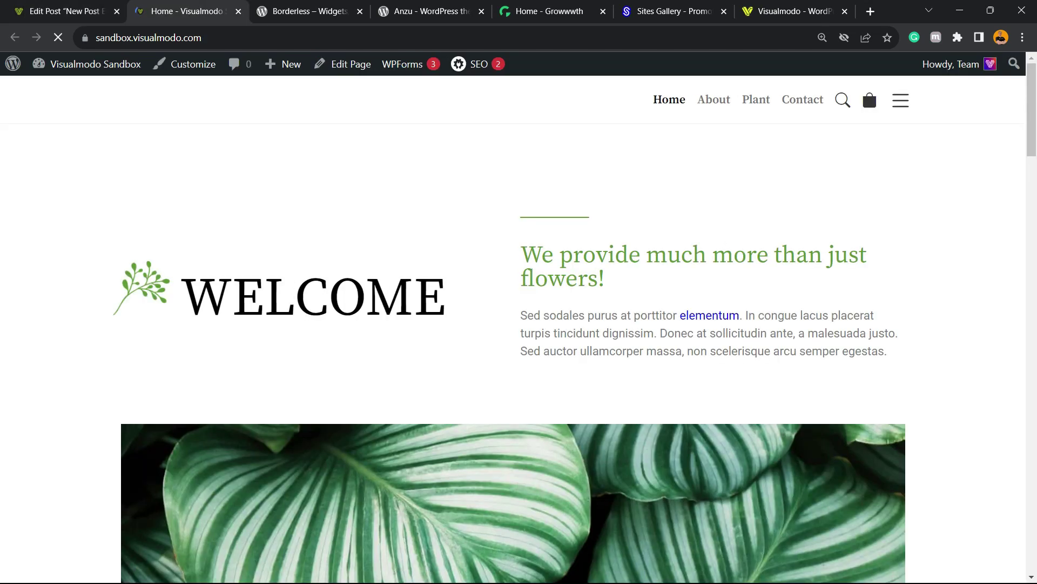
{"action": "key", "text": "ctrl+l"}
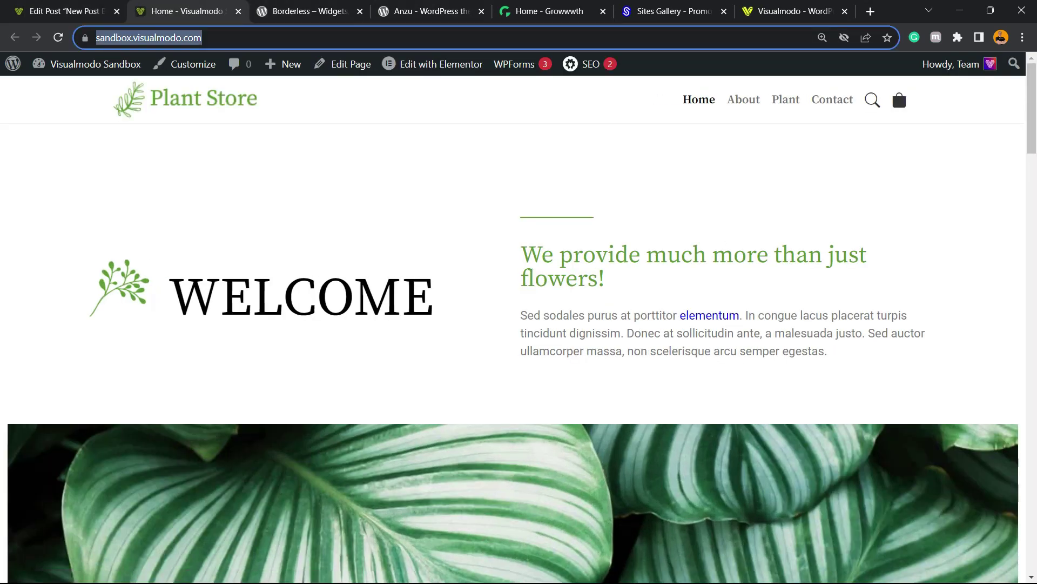
{"action": "key", "text": "ctrl+shift+Tab"}
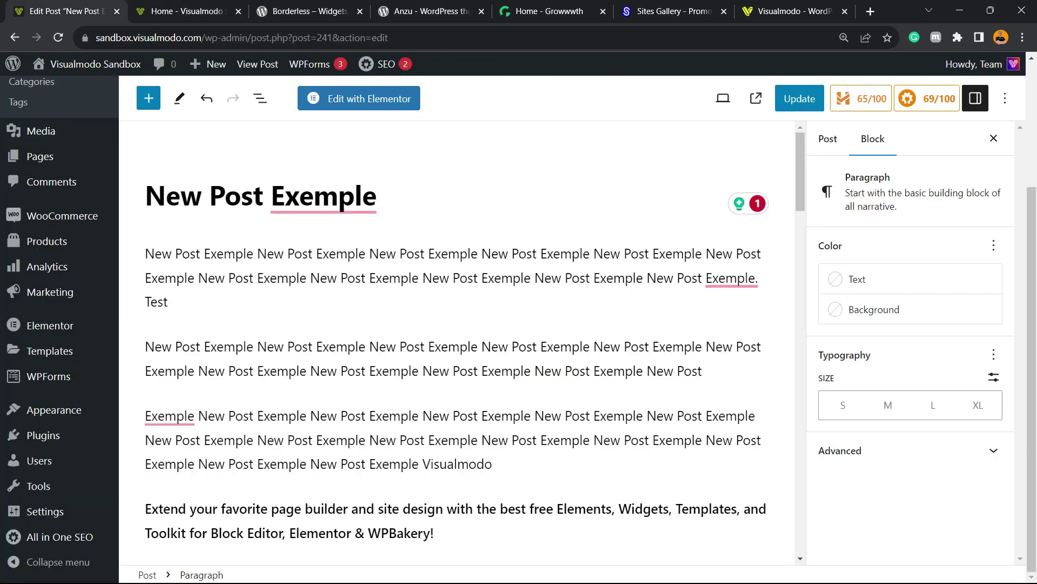
Link the words "page content" to sandbox.visualmodo.com and recheck the Internal links item in the Page Analysis.
{"action": "scroll", "coordinate": [456, 335], "scroll_direction": "down", "scroll_amount": 5}
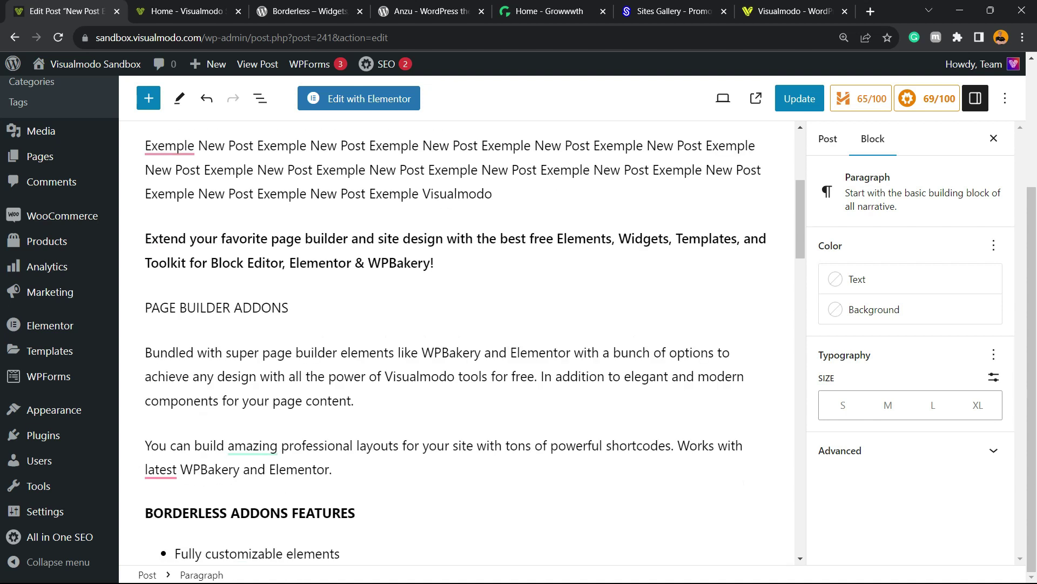
{"action": "left_click_drag", "start_coordinate": [270, 401], "coordinate": [339, 400]}
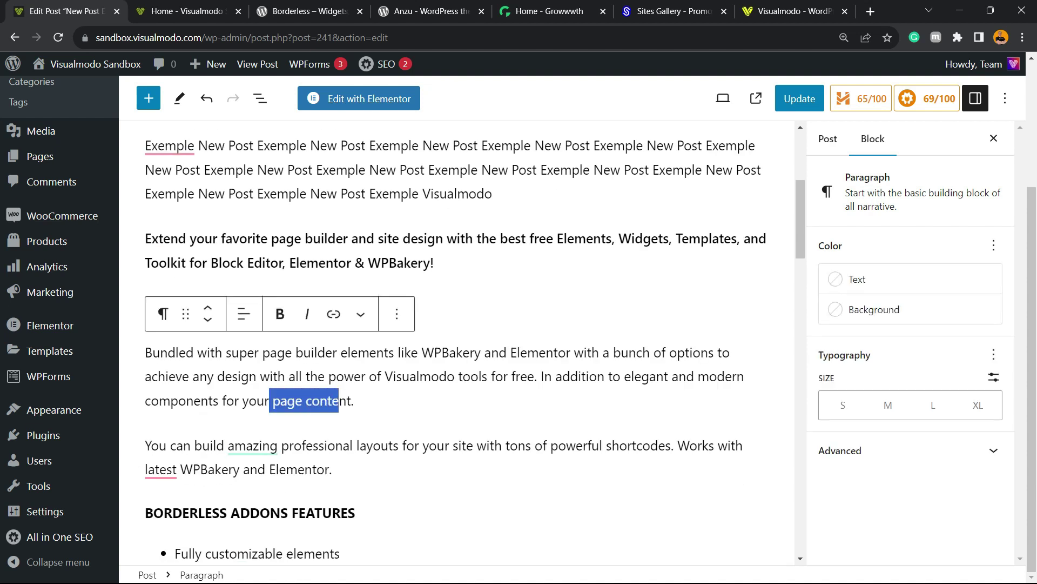
{"action": "mouse_move", "coordinate": [272, 400]}
{"action": "left_mouse_down"}
{"action": "mouse_move", "coordinate": [352, 401]}
{"action": "mouse_move", "coordinate": [272, 400]}
{"action": "left_mouse_up"}
{"action": "key", "text": "ctrl+v"}
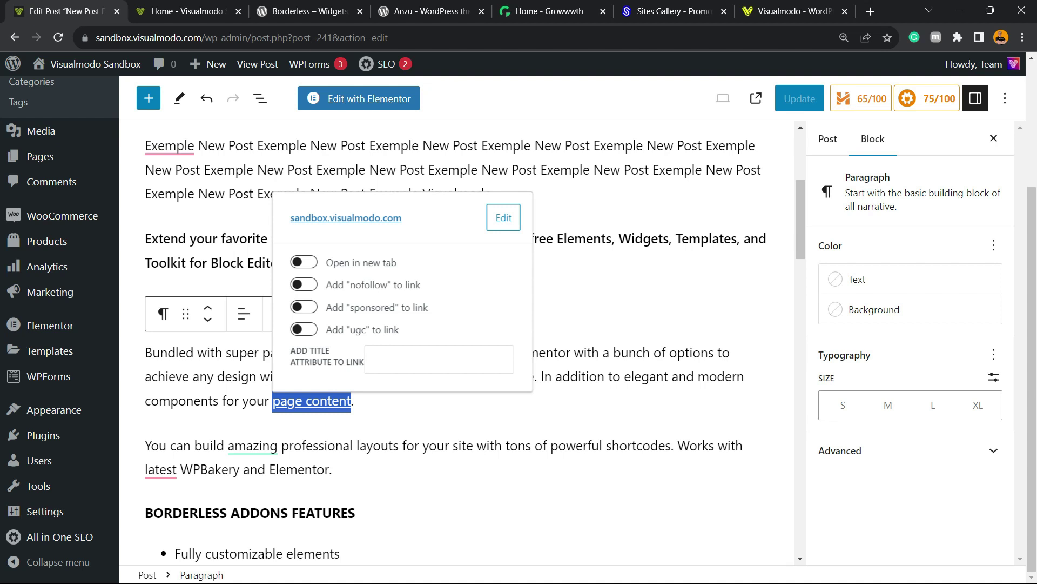
{"action": "left_click", "coordinate": [378, 401]}
{"action": "left_click", "coordinate": [313, 400]}
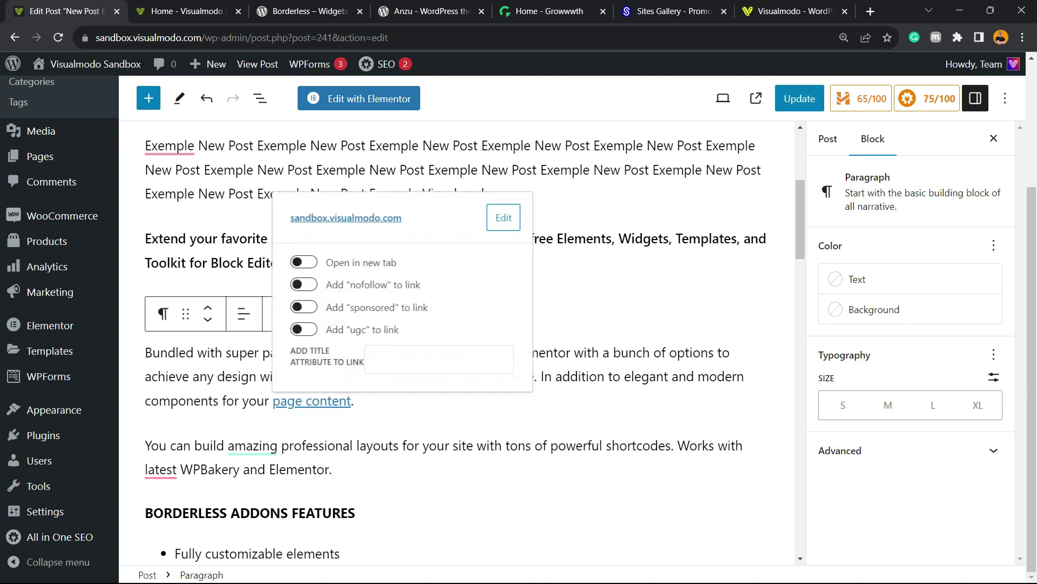
{"action": "scroll", "coordinate": [456, 343], "scroll_direction": "down", "scroll_amount": 20}
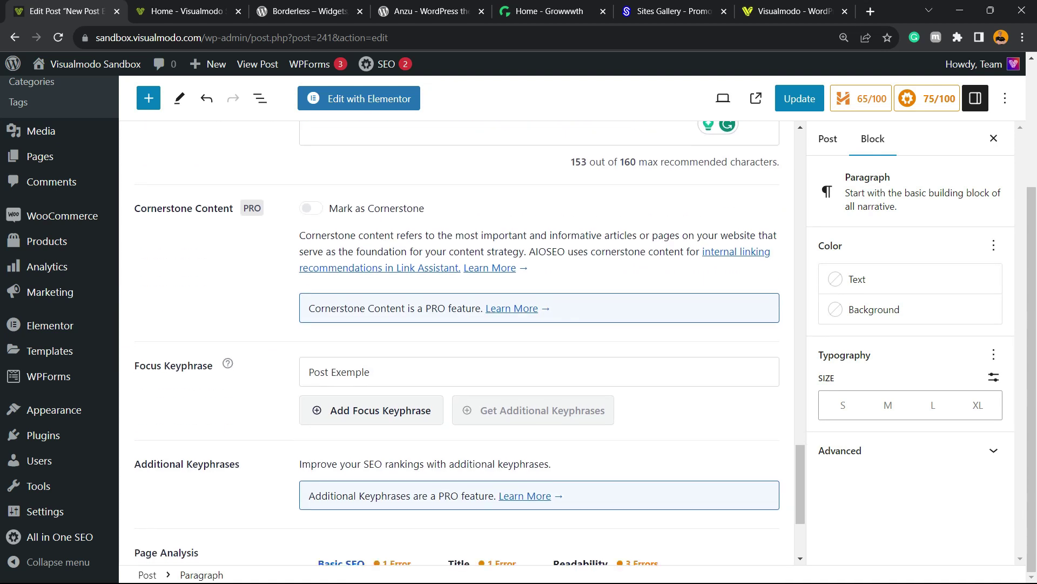
{"action": "scroll", "coordinate": [457, 344], "scroll_direction": "down", "scroll_amount": 3}
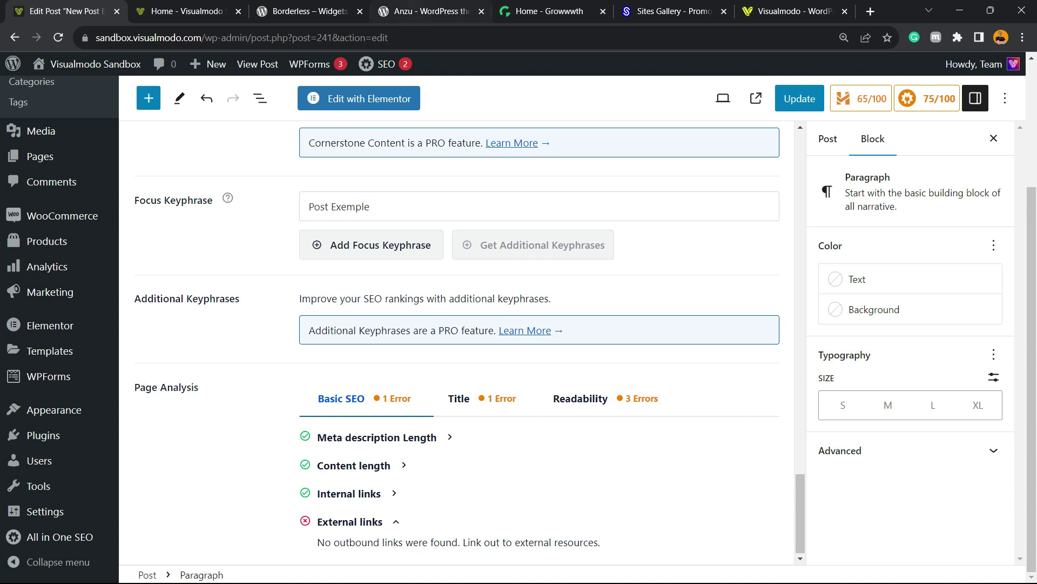
{"action": "left_click", "coordinate": [415, 11]}
{"action": "left_click", "coordinate": [303, 38]}
{"action": "key", "text": "ctrl+1"}
{"action": "scroll", "coordinate": [456, 335], "scroll_direction": "up", "scroll_amount": 15}
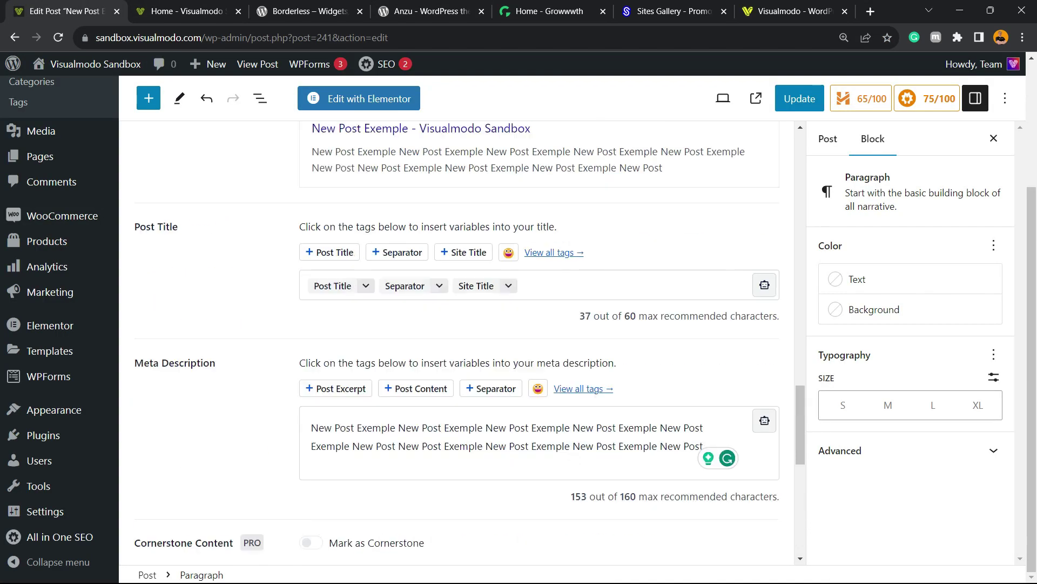
Copy the address of the Borderless plugin page on wordpress.org and return to the post editor.
{"action": "key", "text": "ctrl+Tab"}
{"action": "key", "text": "ctrl+Tab"}
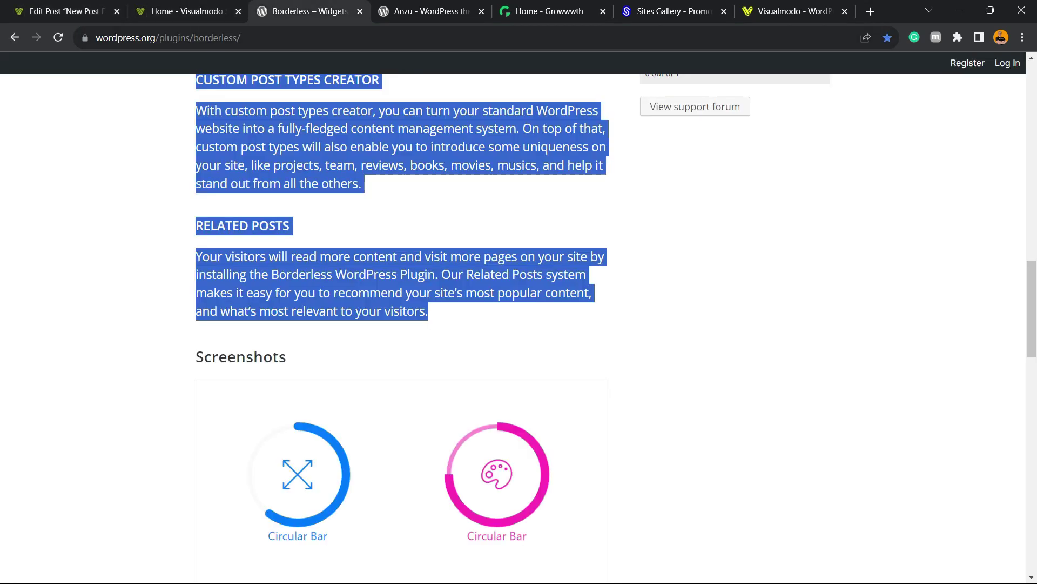
{"action": "key", "text": "ctrl+l"}
{"action": "key", "text": "ctrl+c"}
{"action": "key", "text": "ctrl+1"}
Link the words "management system" in the Custom Post Types Creator paragraph to wordpress.org/plugins/borderless/.
{"action": "scroll", "coordinate": [457, 324], "scroll_direction": "down", "scroll_amount": 3}
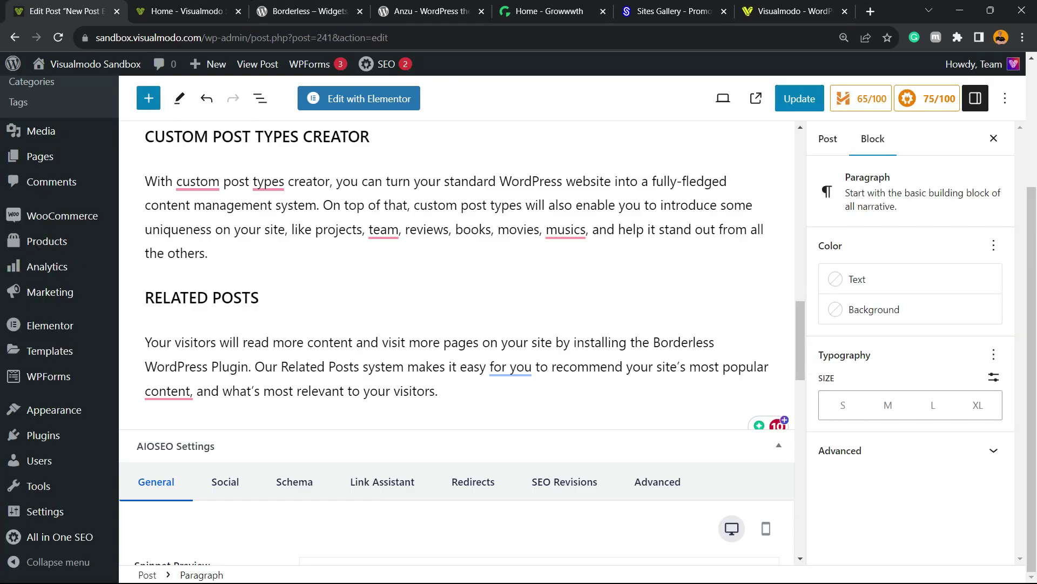
{"action": "scroll", "coordinate": [457, 324], "scroll_direction": "up", "scroll_amount": 3}
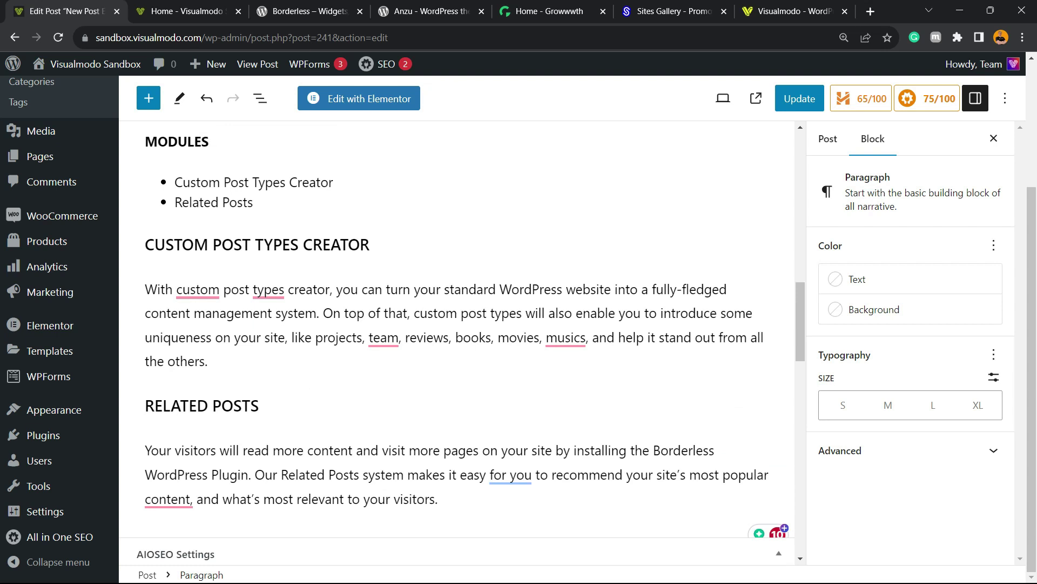
{"action": "left_click_drag", "start_coordinate": [194, 313], "coordinate": [317, 313]}
{"action": "key", "text": "ctrl+v"}
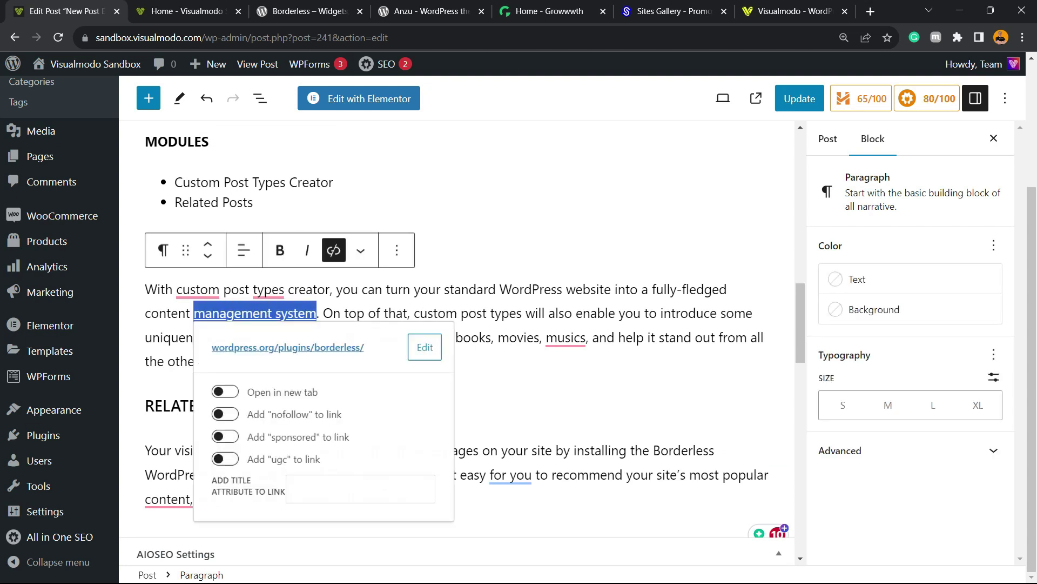
{"action": "left_click", "coordinate": [356, 313]}
{"action": "left_click_drag", "start_coordinate": [194, 313], "coordinate": [413, 290]}
{"action": "left_click", "coordinate": [334, 251]}
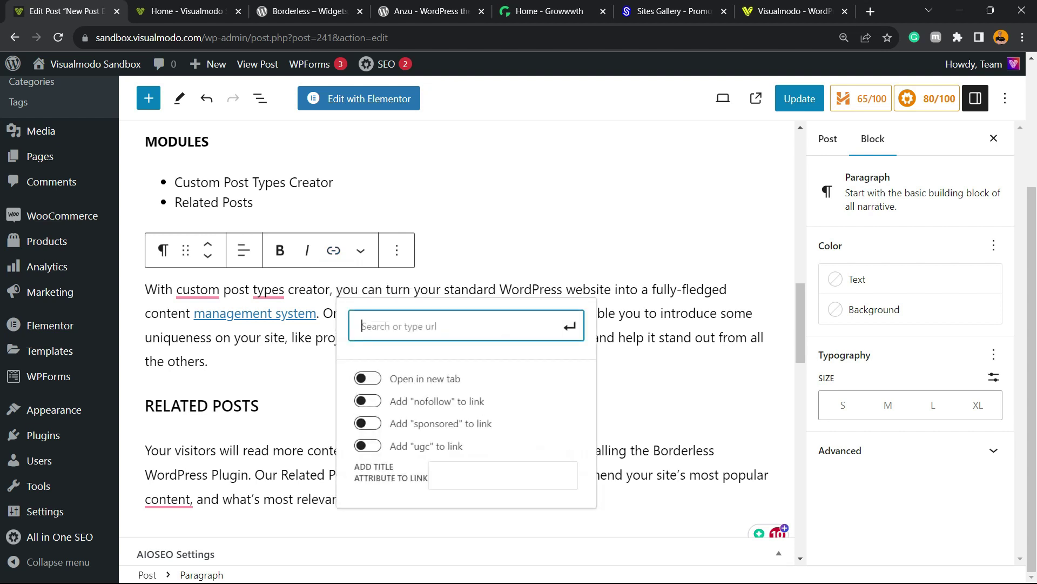
{"action": "key", "text": "Escape"}
Review the Basic SEO results in the Page Analysis and examine its Title results.
{"action": "scroll", "coordinate": [457, 341], "scroll_direction": "down", "scroll_amount": 15}
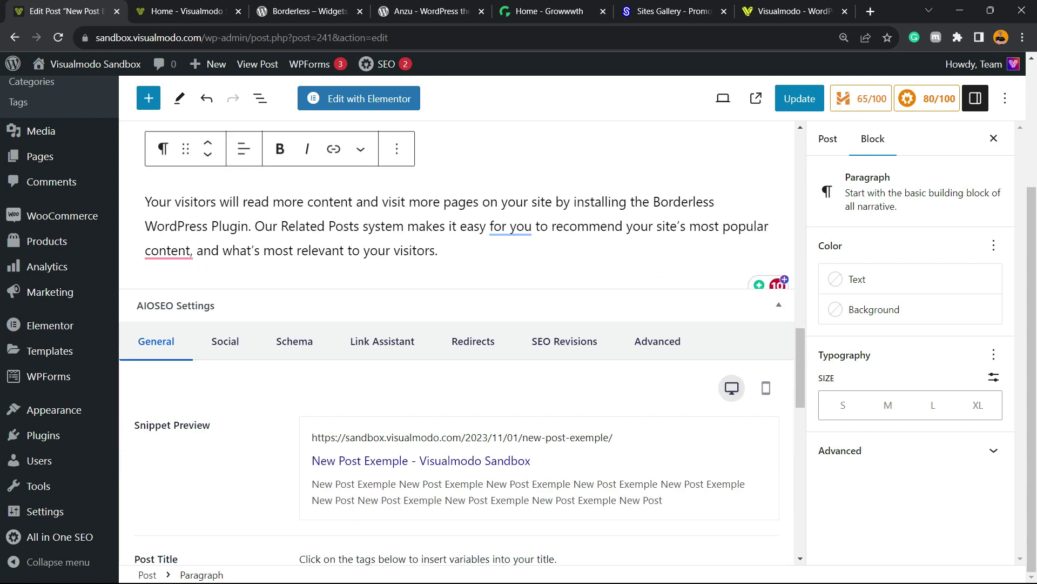
{"action": "scroll", "coordinate": [457, 340], "scroll_direction": "down", "scroll_amount": 1}
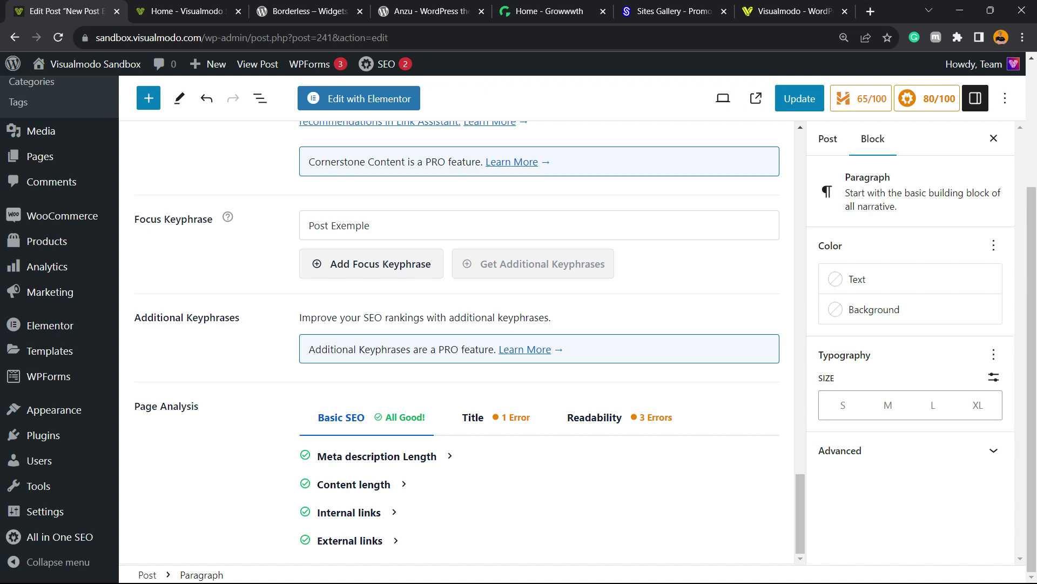
{"action": "left_click", "coordinate": [473, 417]}
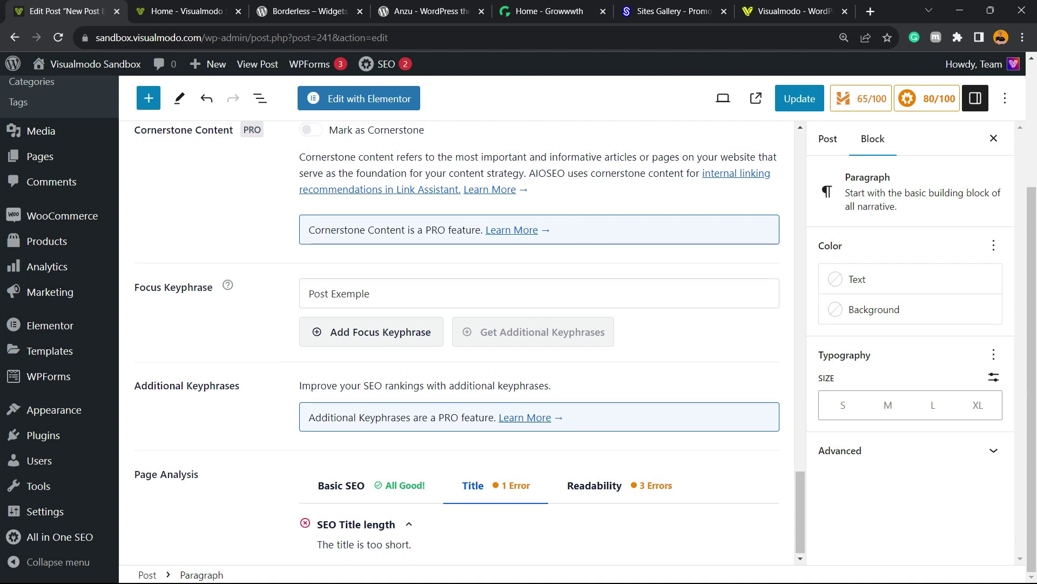
Copy the post's heading "New Post Exemple" from the start of the post.
{"action": "scroll", "coordinate": [456, 340], "scroll_direction": "up", "scroll_amount": 15}
{"action": "scroll", "coordinate": [457, 340], "scroll_direction": "up", "scroll_amount": 6}
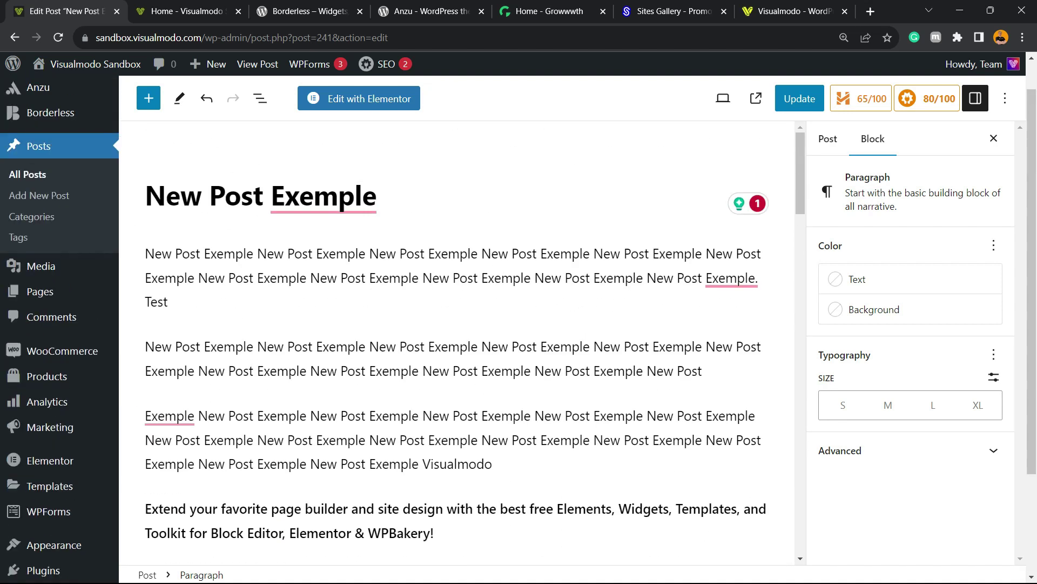
{"action": "triple_click", "coordinate": [261, 196]}
{"action": "key", "text": "ctrl+c"}
Replace the Post Title, Separator and Site Title tags in the AIOSEO title with the copied "New Post Exemple".
{"action": "scroll", "coordinate": [457, 340], "scroll_direction": "down", "scroll_amount": 10}
{"action": "scroll", "coordinate": [456, 340], "scroll_direction": "down", "scroll_amount": 10}
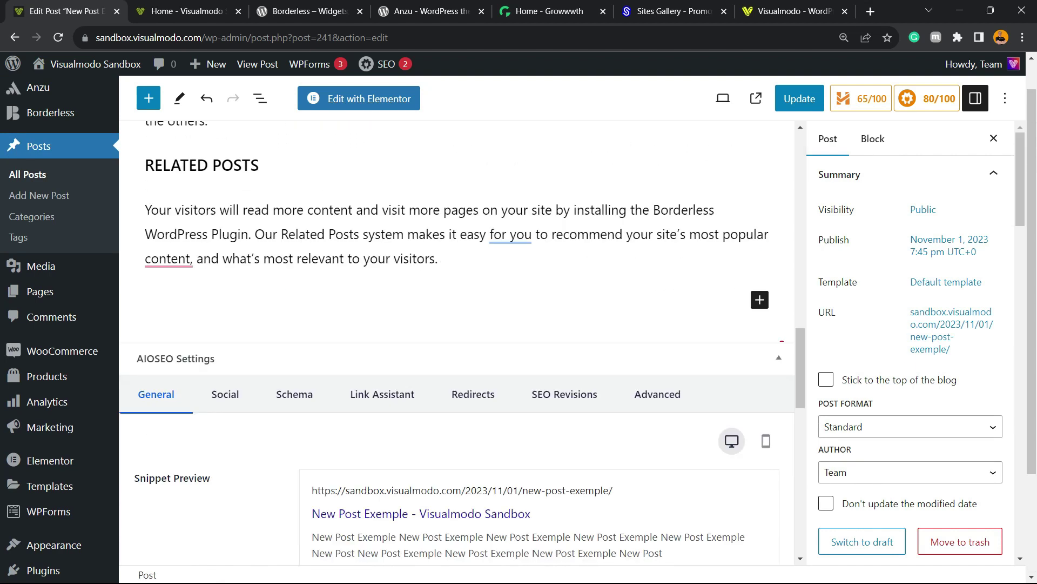
{"action": "scroll", "coordinate": [457, 341], "scroll_direction": "down", "scroll_amount": 3}
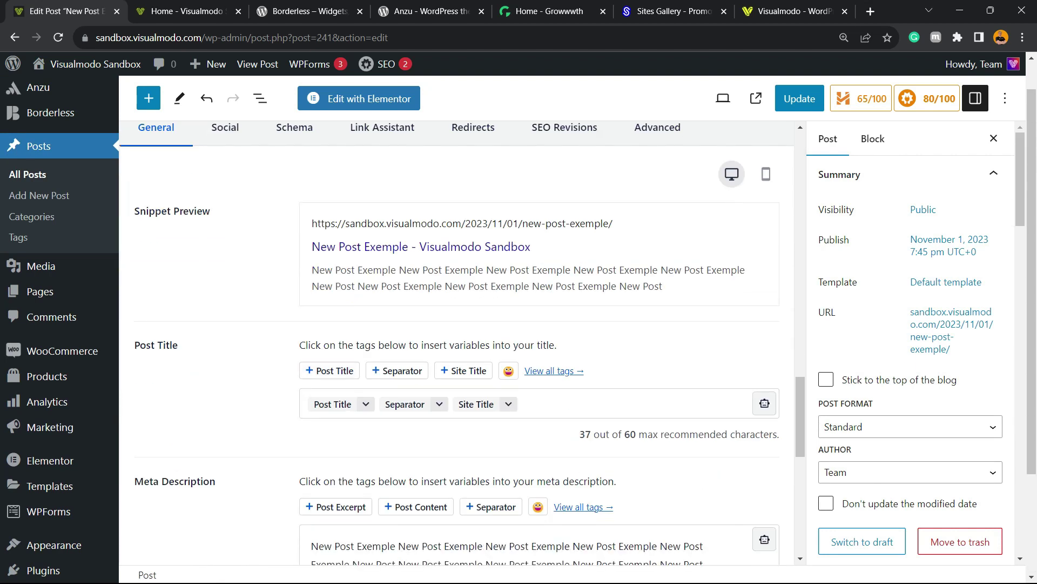
{"action": "left_click", "coordinate": [527, 404]}
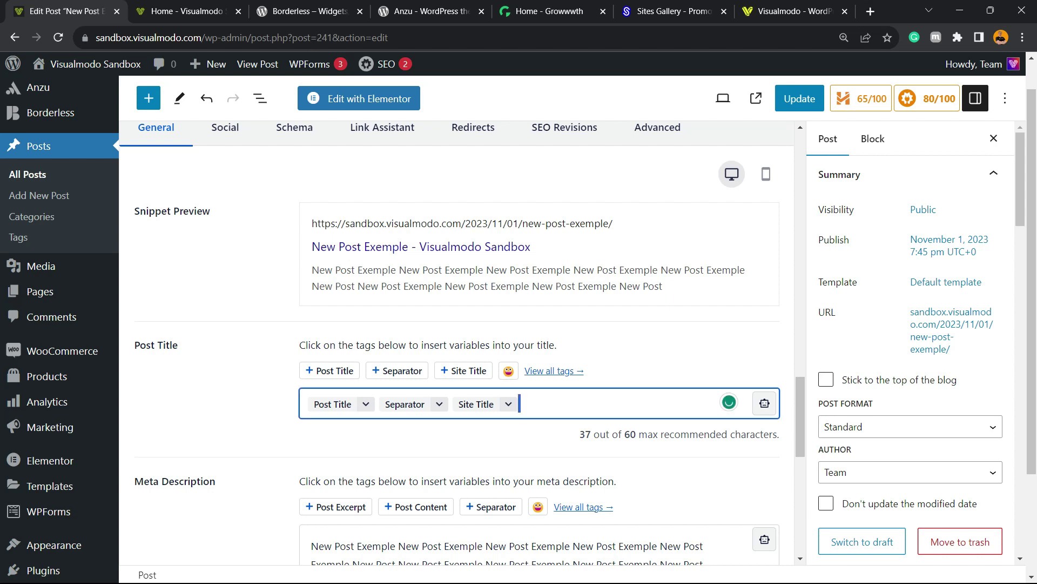
{"action": "key", "text": "BackSpace"}
{"action": "key", "text": "BackSpace"}
{"action": "key", "text": "BackSpace"}
{"action": "key", "text": "ctrl+v"}
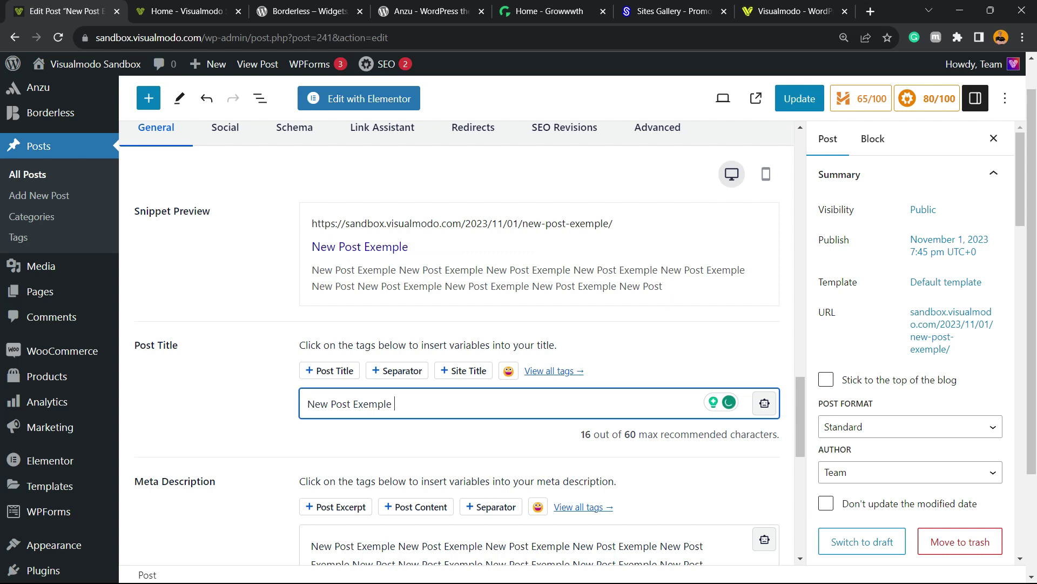
Extend the AIOSEO title with "- Borderless WordPress Plugin by Visualmodo".
{"action": "type", "text": "- Border"}
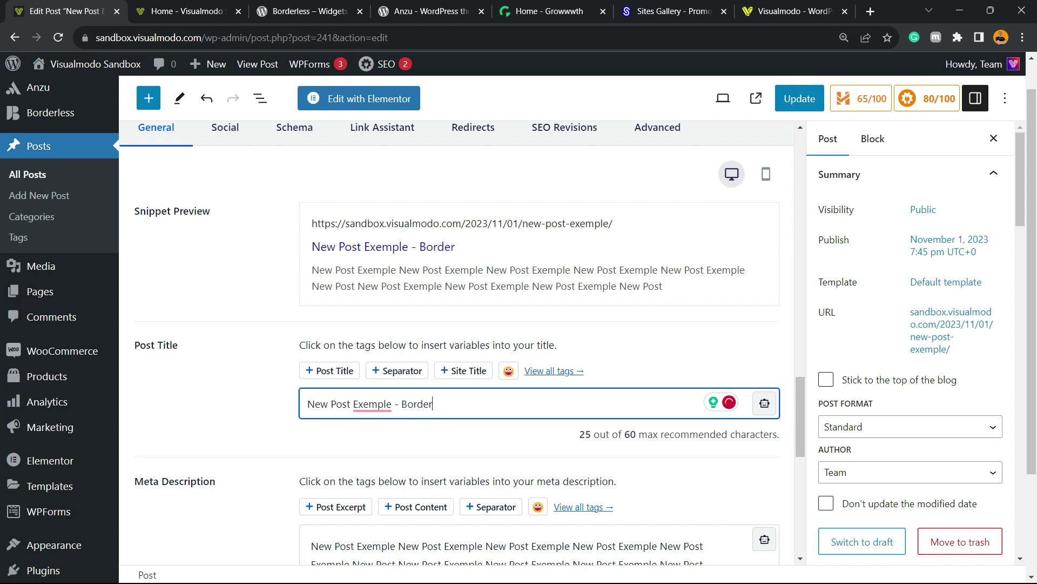
{"action": "type", "text": "less WordPre"}
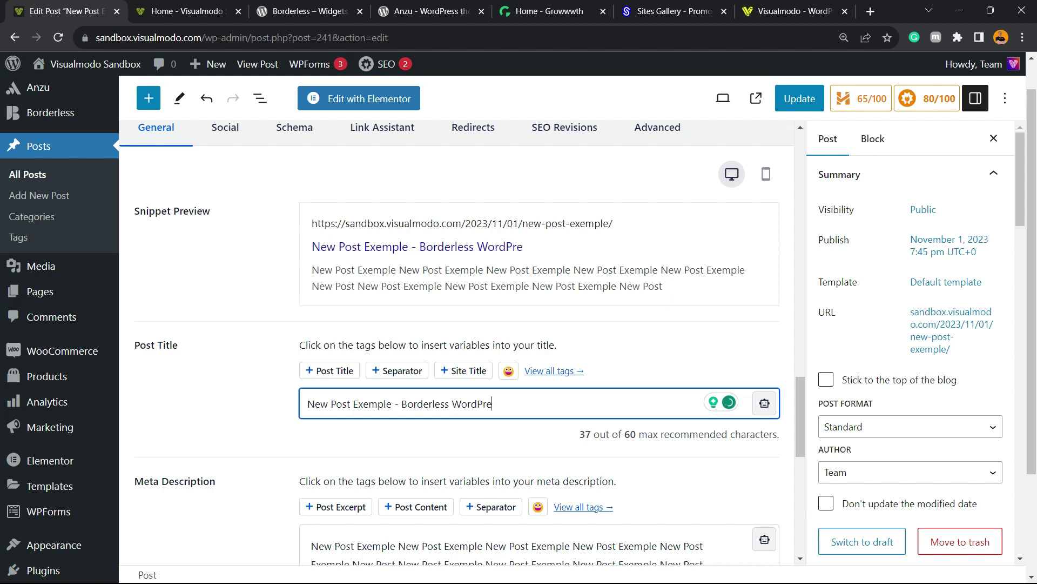
{"action": "type", "text": "ss Plugin by"}
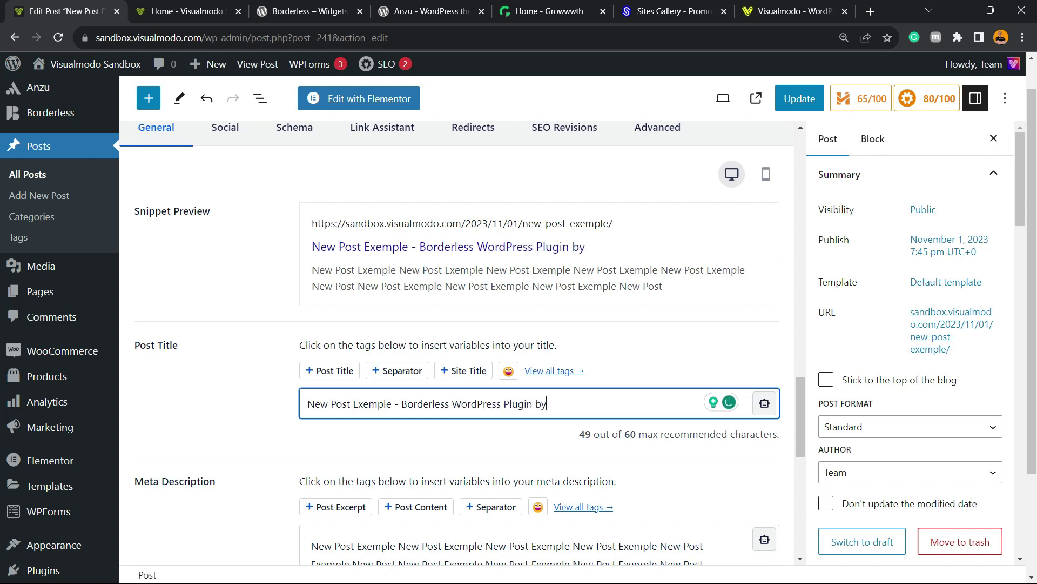
{"action": "type", "text": " Visualmodo"}
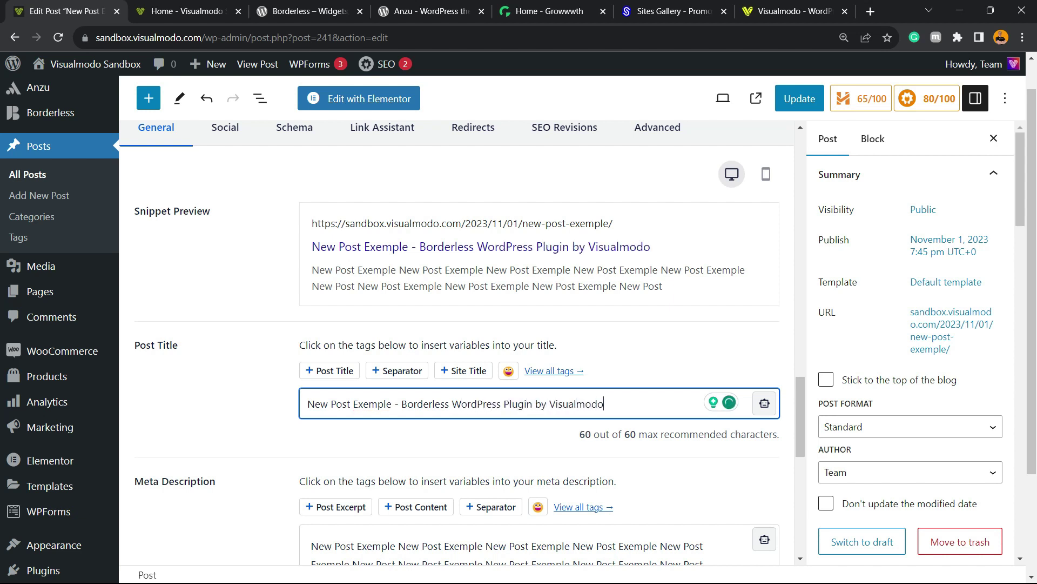
Check the AIOSEO post title's character count against the recommended maximum.
{"action": "double_click", "coordinate": [585, 434]}
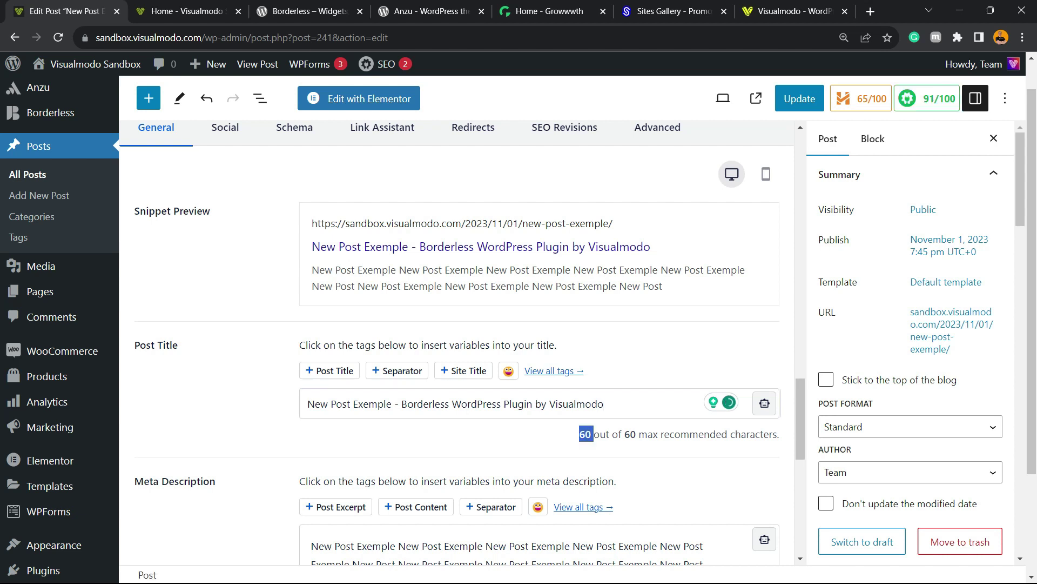
{"action": "left_click_drag", "start_coordinate": [594, 434], "coordinate": [640, 435]}
{"action": "left_click", "coordinate": [640, 439]}
Examine the Readability results in the Page Analysis, including the Transition words check.
{"action": "scroll", "coordinate": [456, 342], "scroll_direction": "down", "scroll_amount": 7}
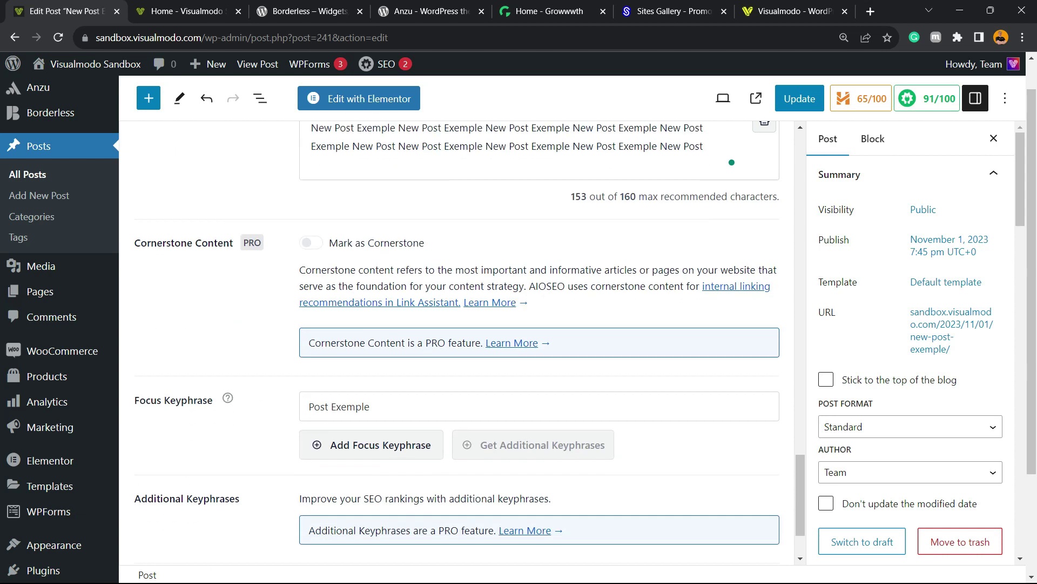
{"action": "scroll", "coordinate": [540, 345], "scroll_direction": "down", "scroll_amount": 2}
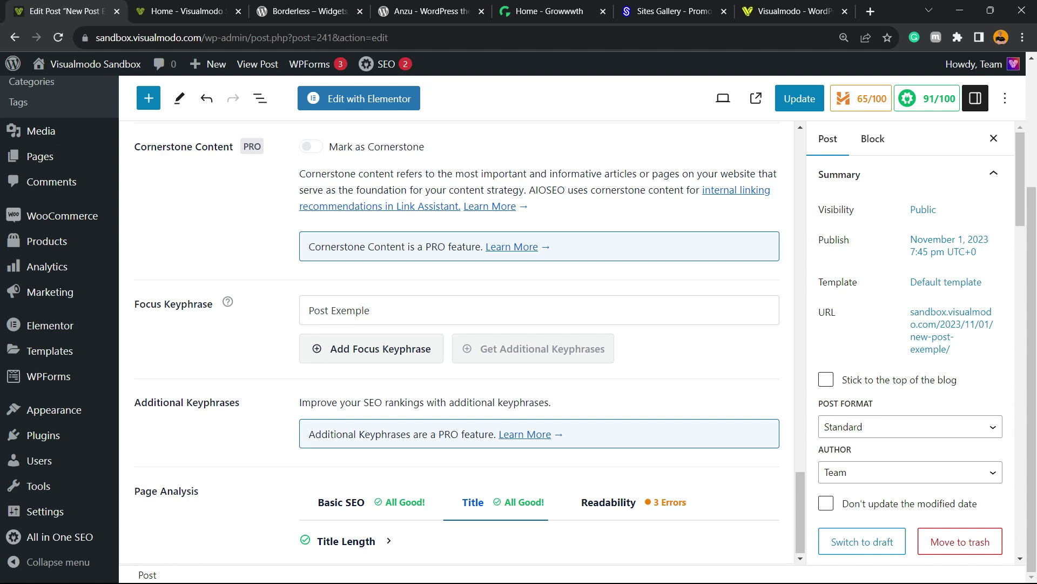
{"action": "left_click", "coordinate": [596, 508]}
{"action": "scroll", "coordinate": [597, 509], "scroll_direction": "down", "scroll_amount": 5}
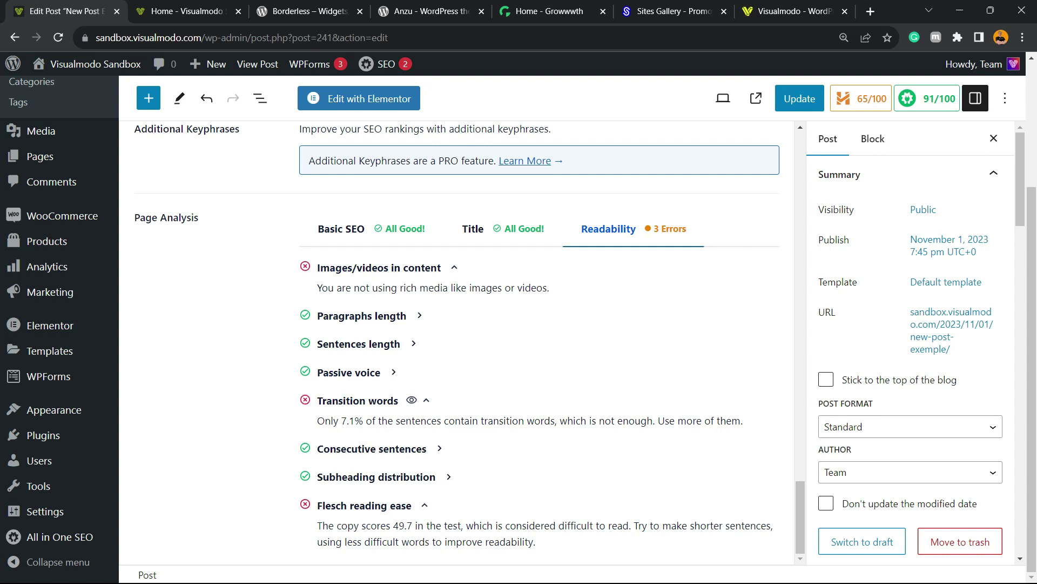
{"action": "left_click", "coordinate": [427, 401]}
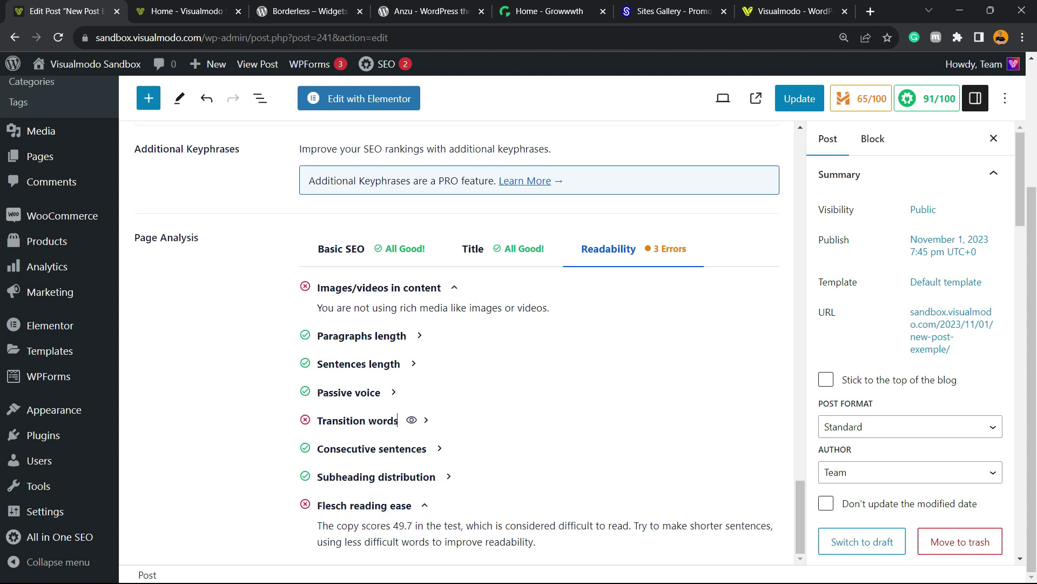
{"action": "left_click", "coordinate": [398, 420]}
Insert "Moreover," before "On top of that" in the paragraph under Custom Post Types Creator.
{"action": "scroll", "coordinate": [398, 420], "scroll_direction": "up", "scroll_amount": 15}
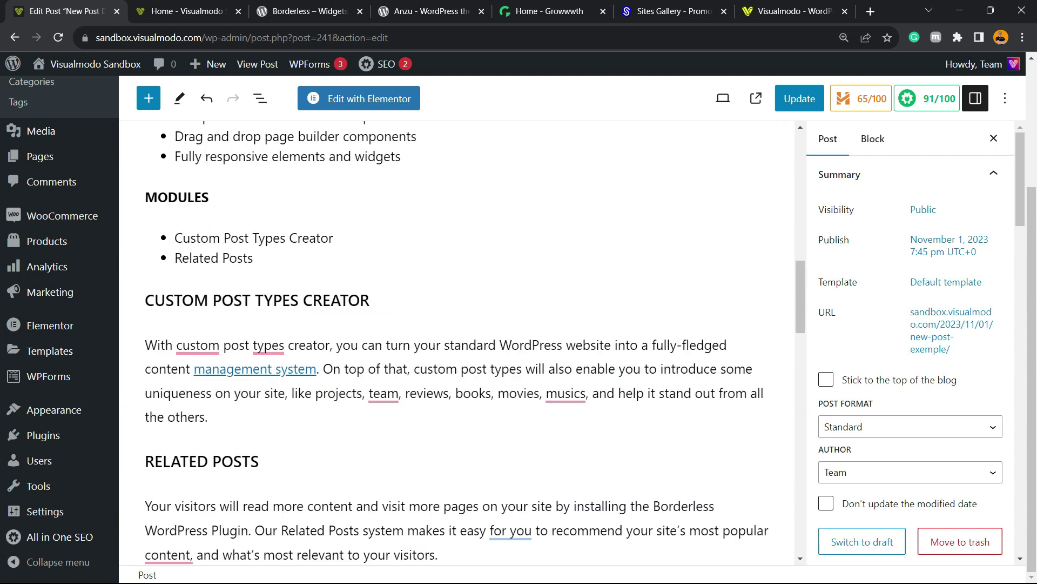
{"action": "mouse_move", "coordinate": [385, 393]}
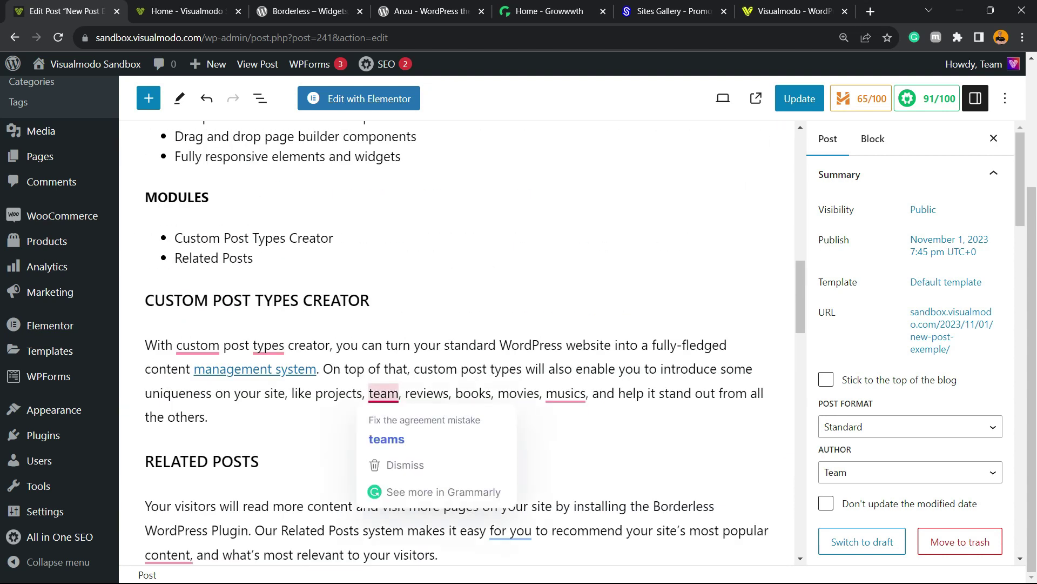
{"action": "left_click", "coordinate": [324, 369]}
{"action": "type", "text": "Moreo"}
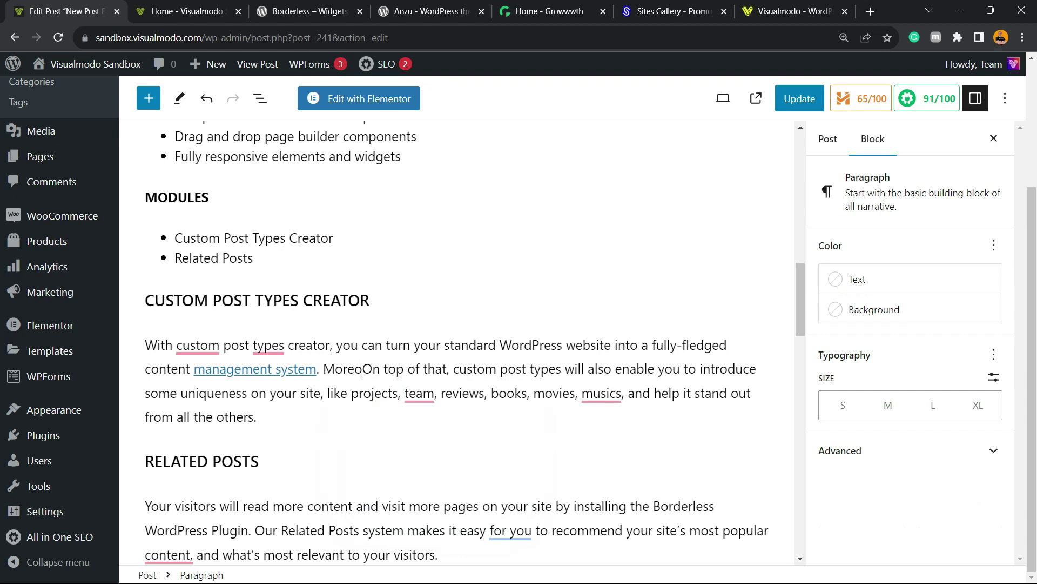
{"action": "type", "text": "ver,"}
Begin the second sentence of the Related Posts paragraph with "In addition," and make the following "Our" lowercase.
{"action": "scroll", "coordinate": [457, 341], "scroll_direction": "down", "scroll_amount": 3}
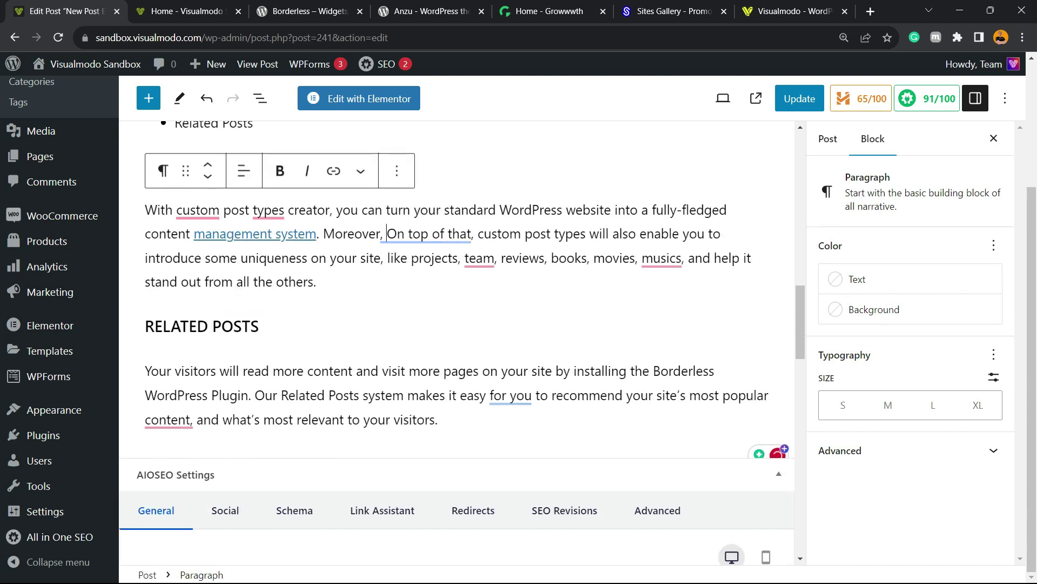
{"action": "left_click", "coordinate": [601, 371]}
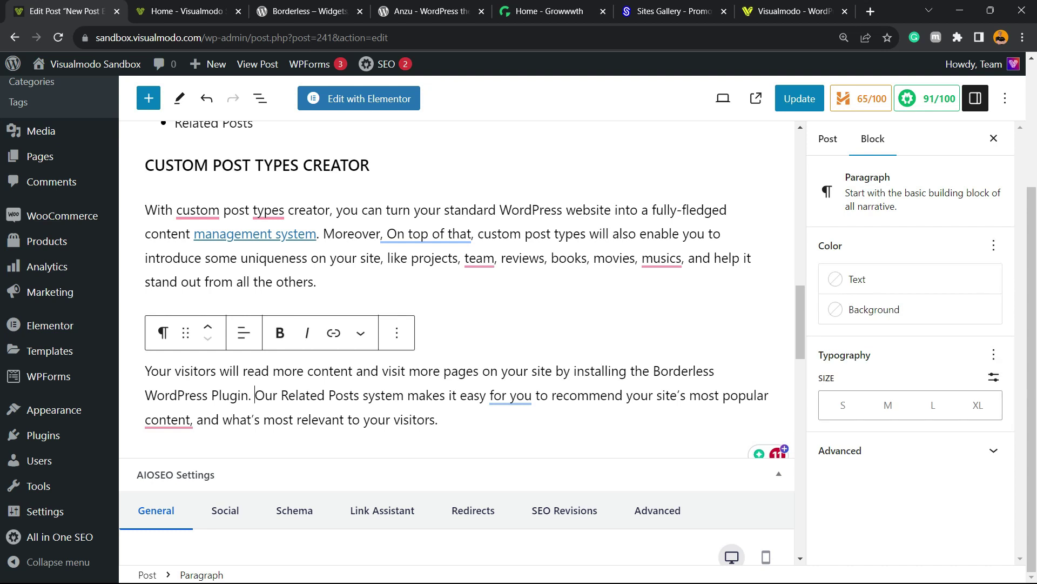
{"action": "type", "text": "In additi"}
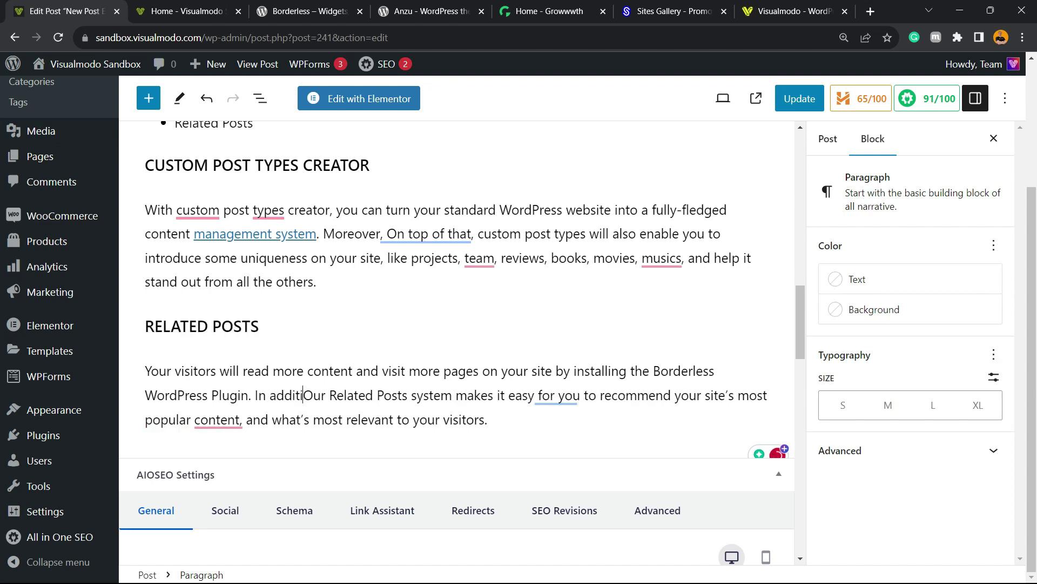
{"action": "type", "text": "on,"}
{"action": "key", "text": "Delete"}
{"action": "type", "text": "o"}
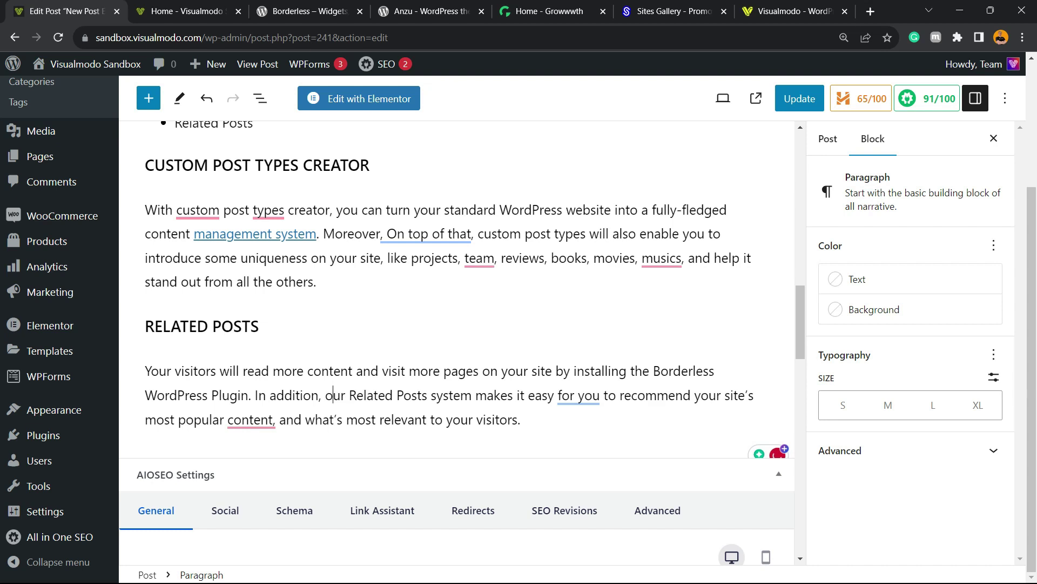
Recheck the Transition words result under Readability and highlight the matching sentences in the post.
{"action": "scroll", "coordinate": [457, 343], "scroll_direction": "down", "scroll_amount": 20}
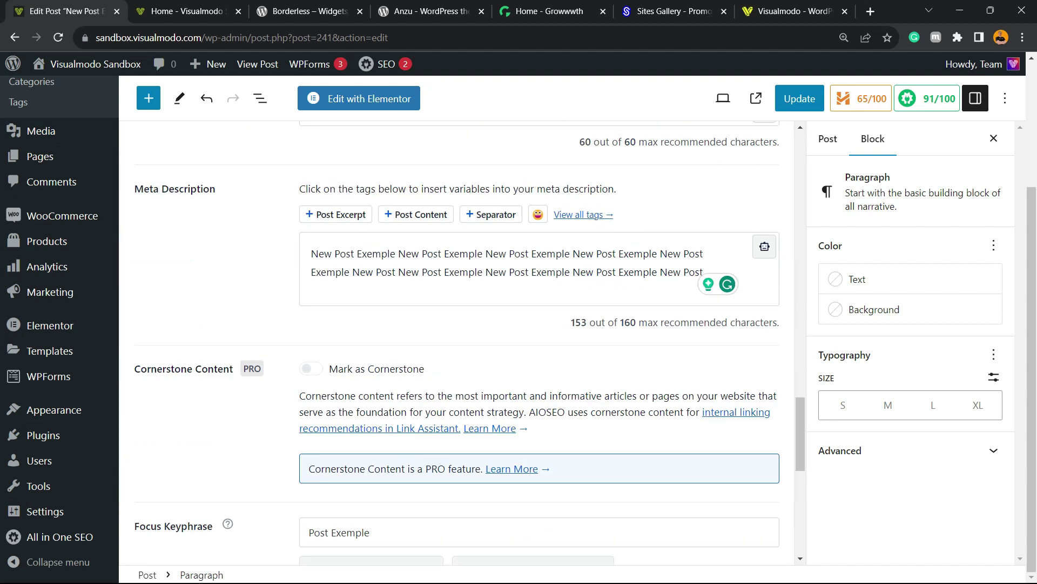
{"action": "scroll", "coordinate": [456, 343], "scroll_direction": "down", "scroll_amount": 3}
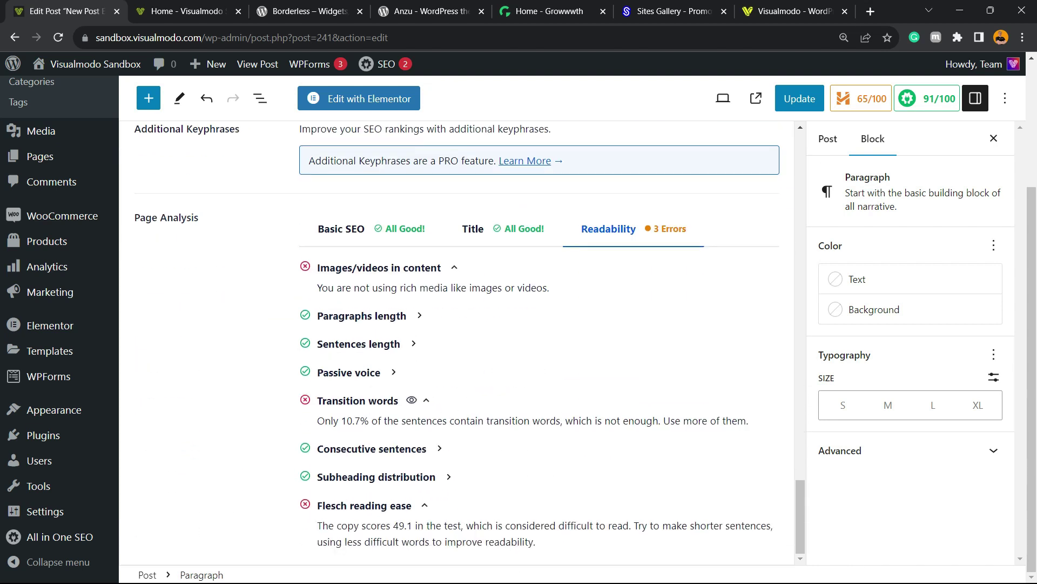
{"action": "left_click", "coordinate": [412, 400]}
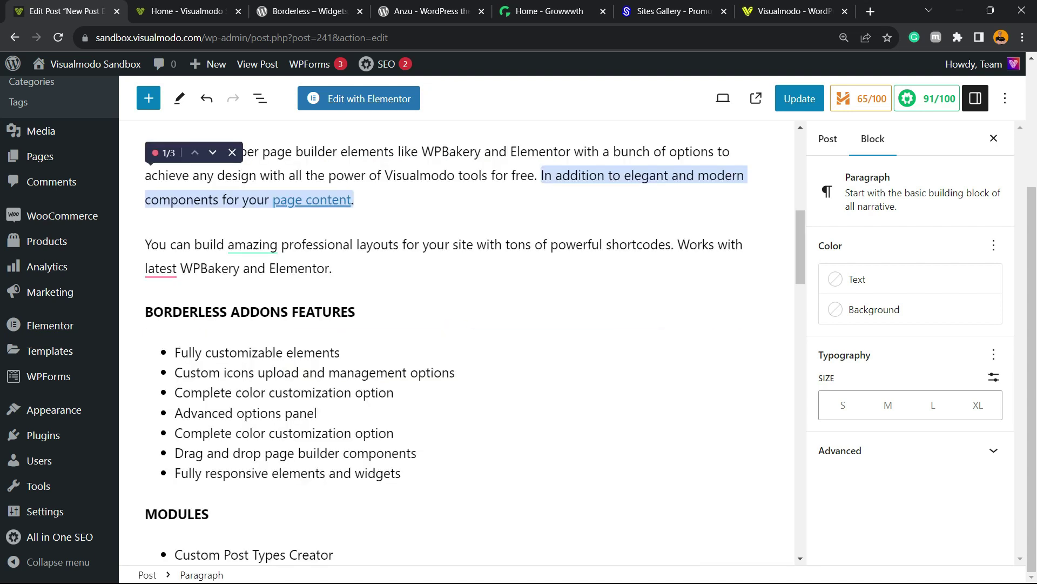
{"action": "scroll", "coordinate": [456, 331], "scroll_direction": "down", "scroll_amount": 2}
{"action": "scroll", "coordinate": [456, 343], "scroll_direction": "down", "scroll_amount": 2}
{"action": "scroll", "coordinate": [456, 343], "scroll_direction": "up", "scroll_amount": 10}
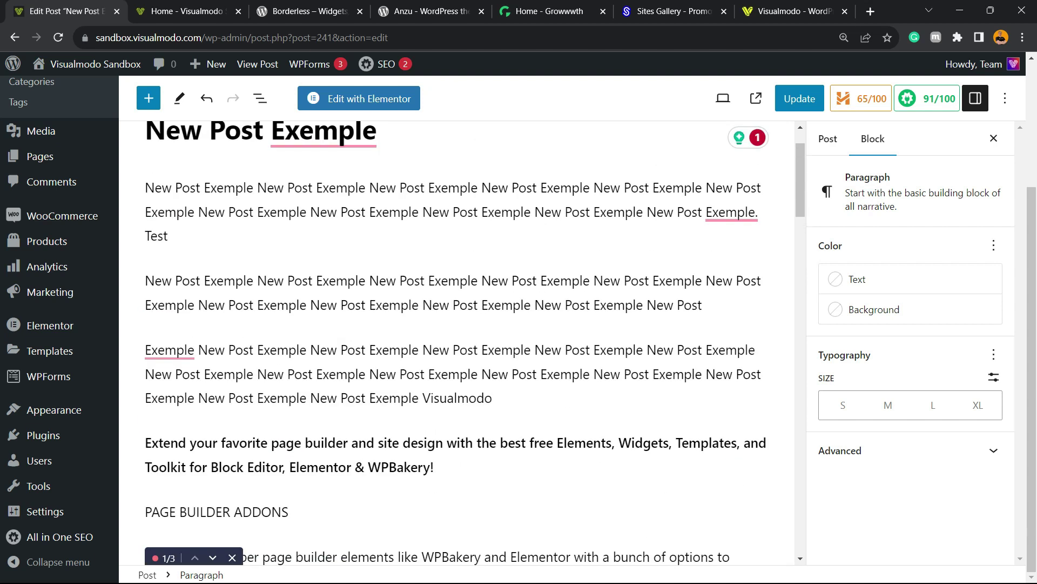
Add "Firstly," to the start of the post's third paragraph, before "Exemple".
{"action": "key", "text": "ctrl+s"}
{"action": "left_click", "coordinate": [131, 351]}
{"action": "left_click", "coordinate": [146, 350]}
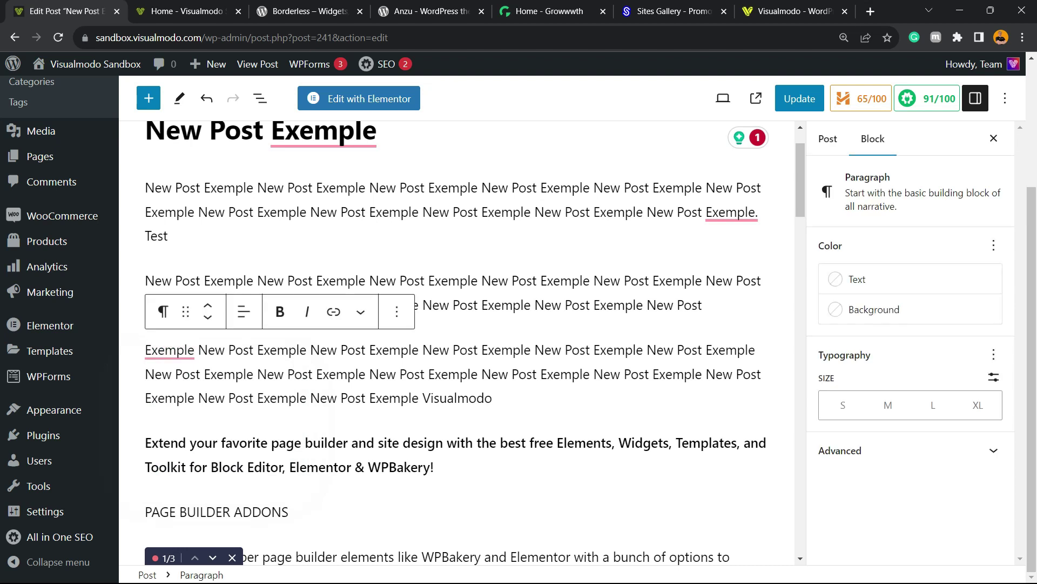
{"action": "type", "text": "Firstly,"}
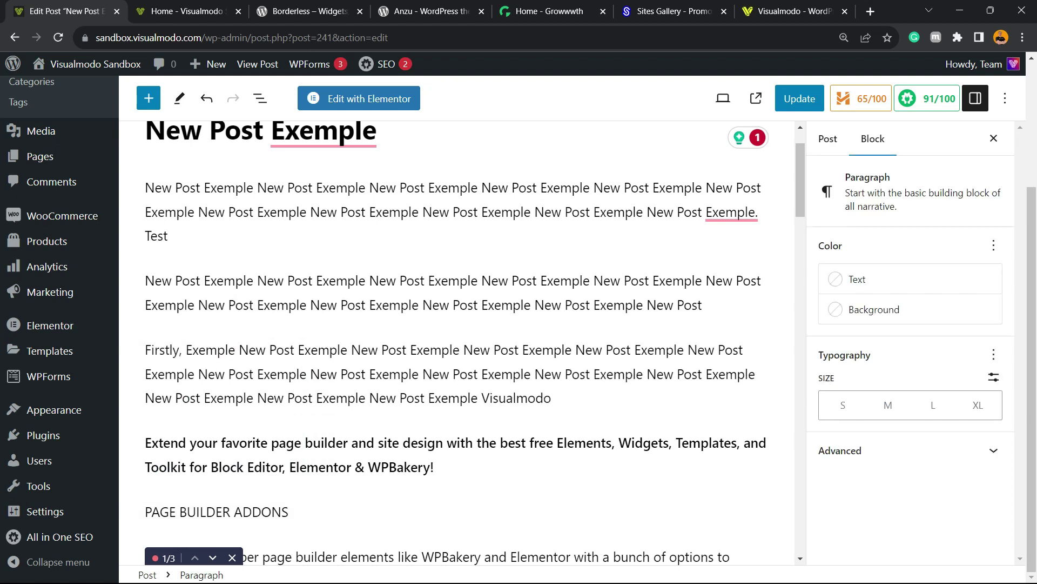
{"action": "key", "text": "ctrl+a"}
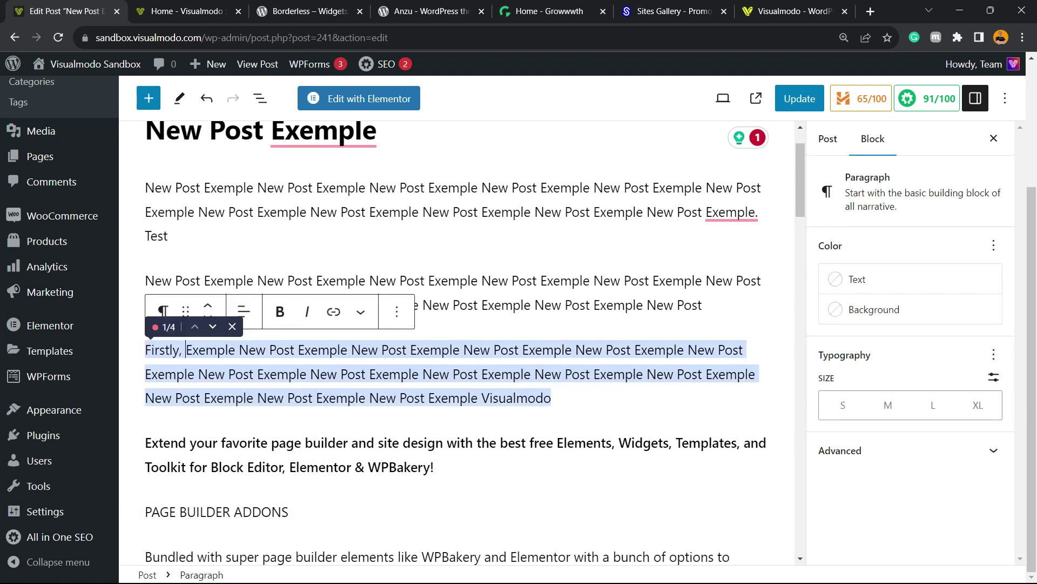
Split the bold "Extend your favorite page builder" sentence after "Elements" with a period and start the next one with "Secondly,".
{"action": "triple_click", "coordinate": [404, 467]}
{"action": "left_click", "coordinate": [435, 468]}
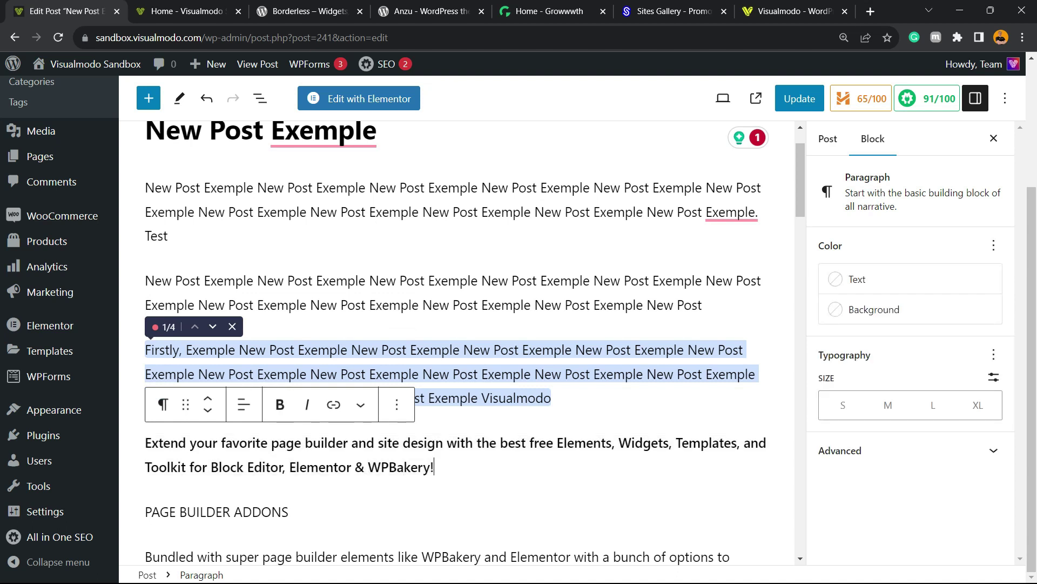
{"action": "left_click", "coordinate": [618, 443]}
{"action": "key", "text": "BackSpace"}
{"action": "key", "text": "BackSpace"}
{"action": "type", "text": ". "}
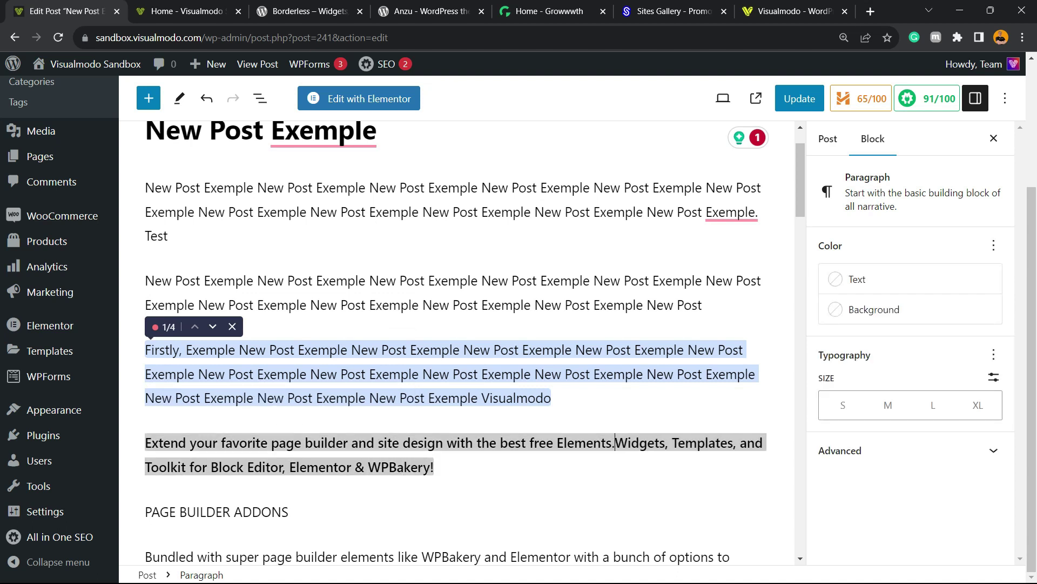
{"action": "type", "text": "Secondly,"}
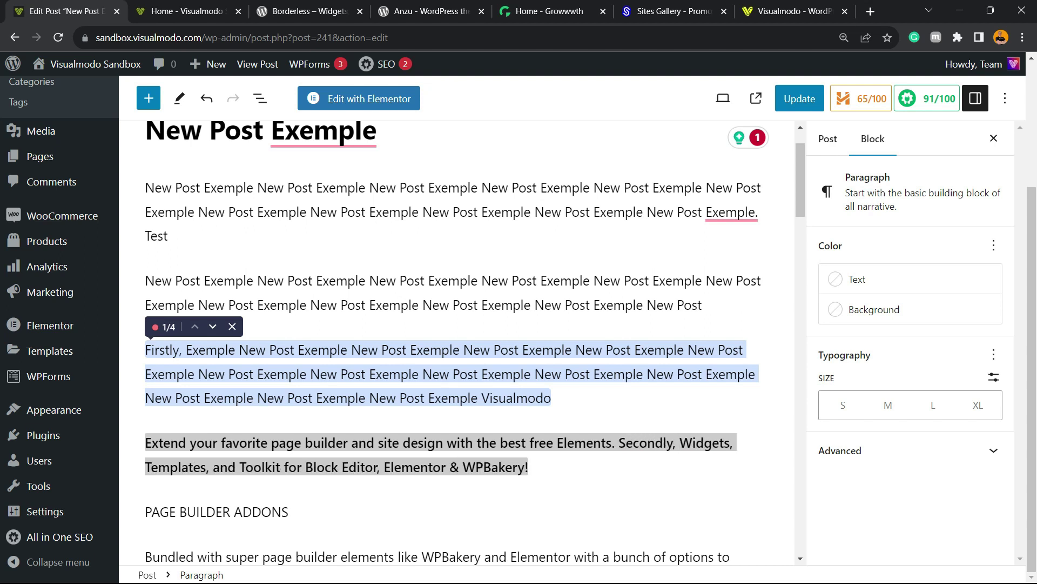
Review the updated Transition words message in the Readability analysis.
{"action": "scroll", "coordinate": [457, 343], "scroll_direction": "down", "scroll_amount": 6}
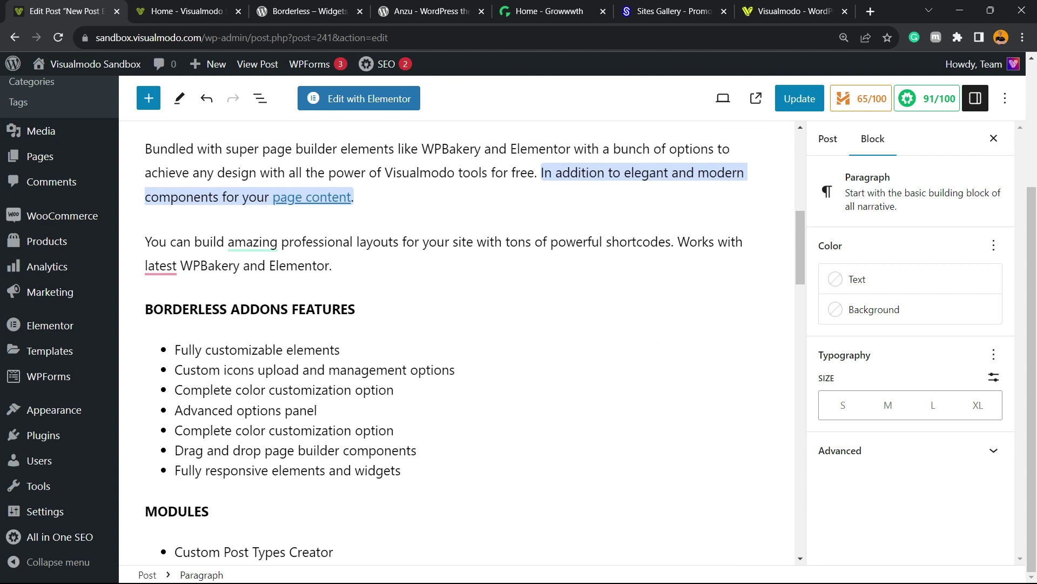
{"action": "scroll", "coordinate": [457, 343], "scroll_direction": "down", "scroll_amount": 10}
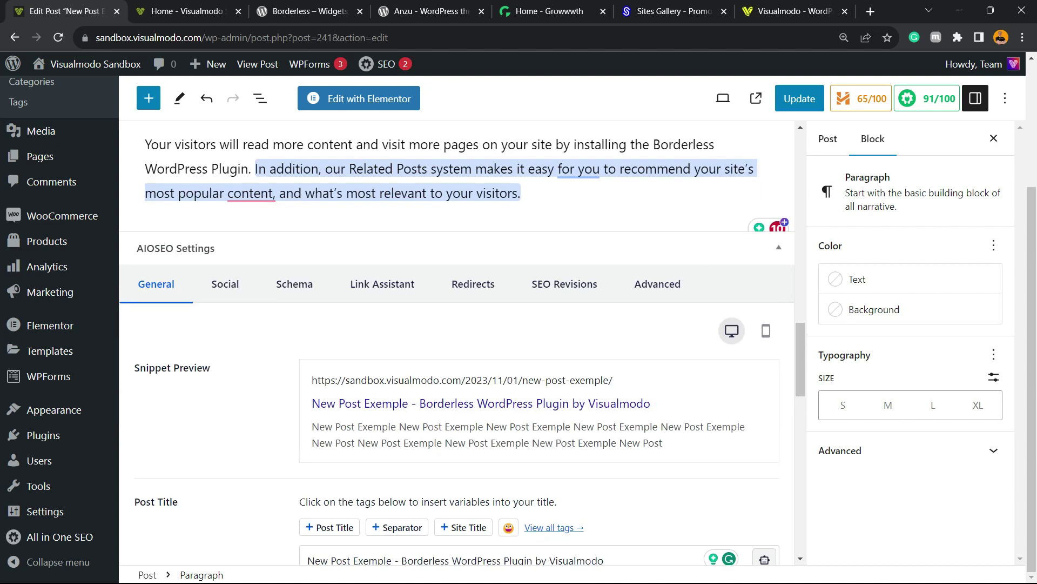
{"action": "scroll", "coordinate": [463, 392], "scroll_direction": "down", "scroll_amount": 2}
{"action": "scroll", "coordinate": [456, 346], "scroll_direction": "down", "scroll_amount": 15}
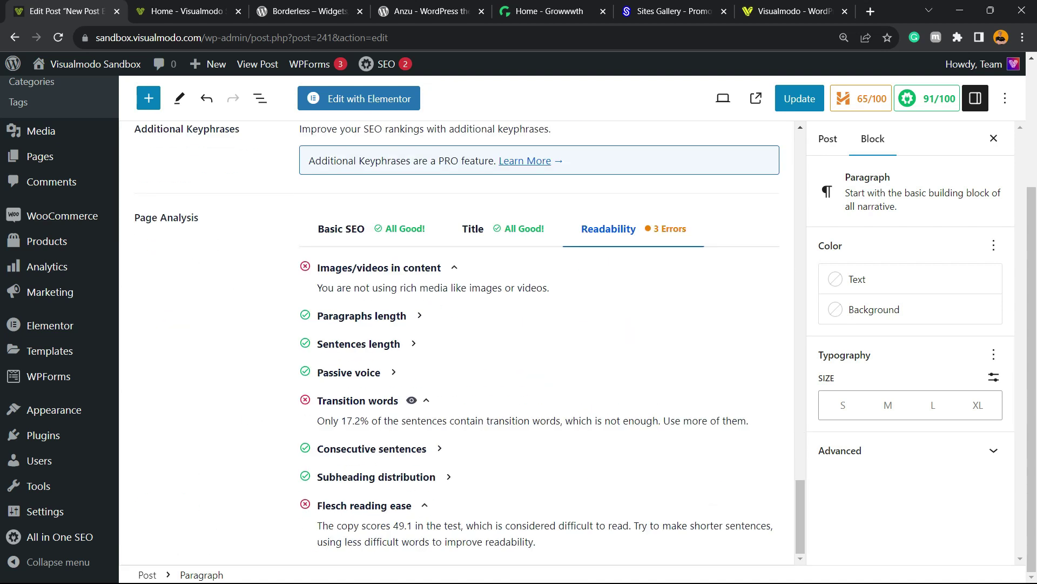
{"action": "left_click_drag", "start_coordinate": [318, 420], "coordinate": [477, 421]}
{"action": "left_click", "coordinate": [477, 420]}
Read the Images/videos in content message in the Readability analysis.
{"action": "triple_click", "coordinate": [335, 288]}
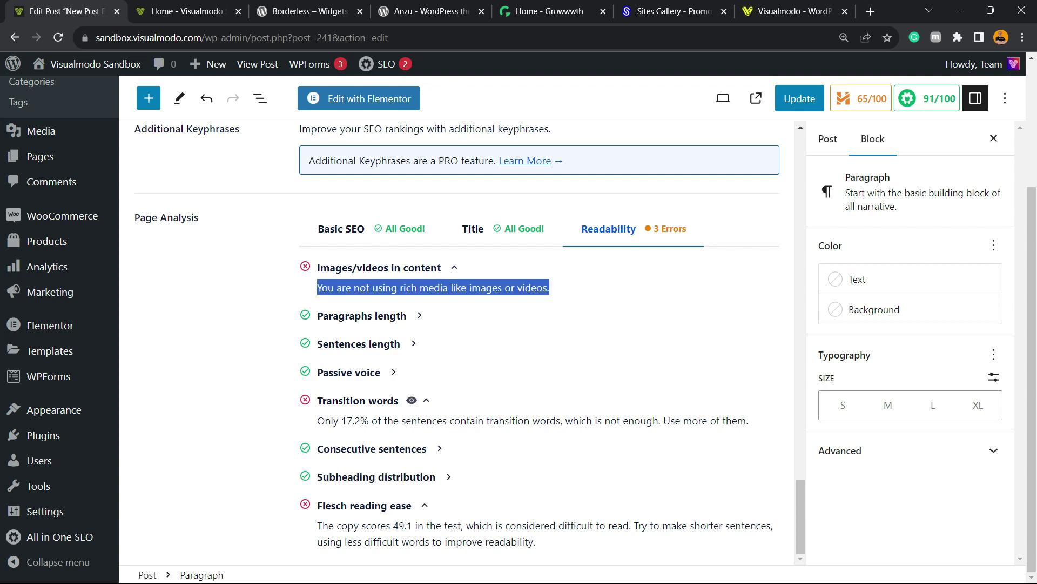
{"action": "triple_click", "coordinate": [344, 287]}
{"action": "double_click", "coordinate": [413, 287]}
{"action": "triple_click", "coordinate": [418, 287]}
Look through the post and block settings for the place to add a featured image.
{"action": "left_click", "coordinate": [828, 139]}
{"action": "scroll", "coordinate": [910, 305], "scroll_direction": "down", "scroll_amount": 5}
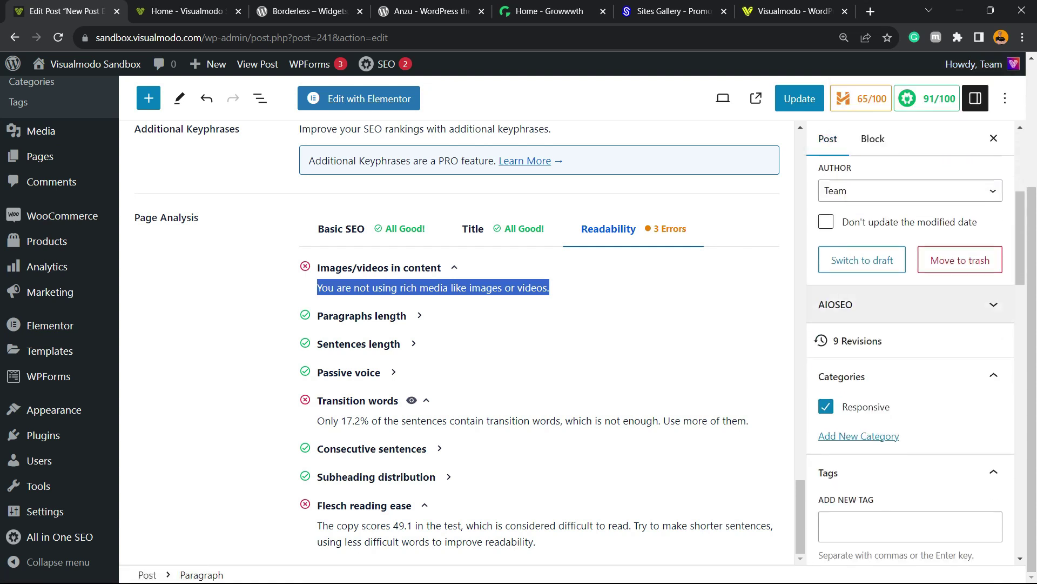
{"action": "scroll", "coordinate": [911, 351], "scroll_direction": "down", "scroll_amount": 10}
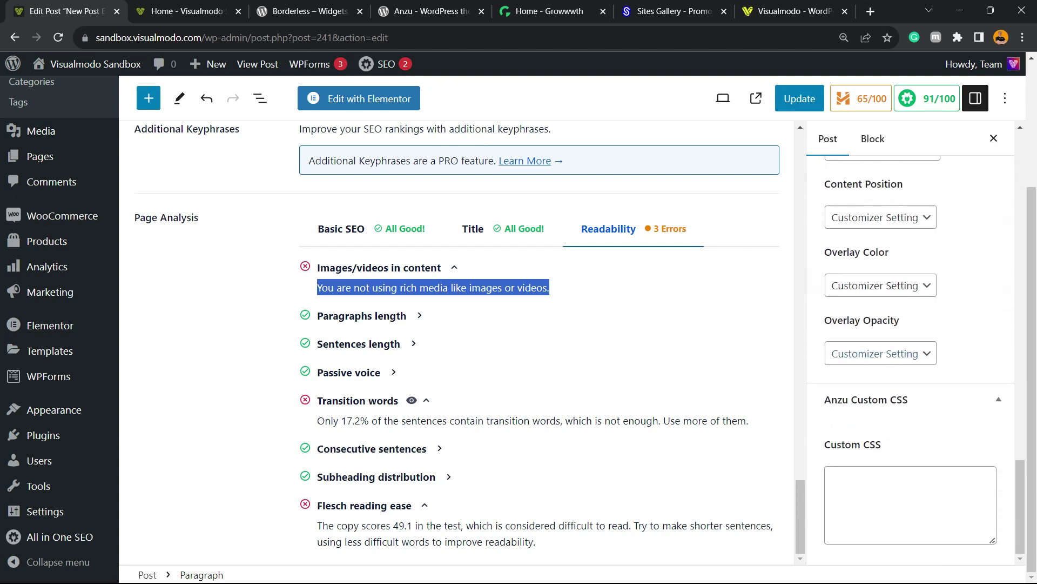
{"action": "scroll", "coordinate": [911, 351], "scroll_direction": "up", "scroll_amount": 15}
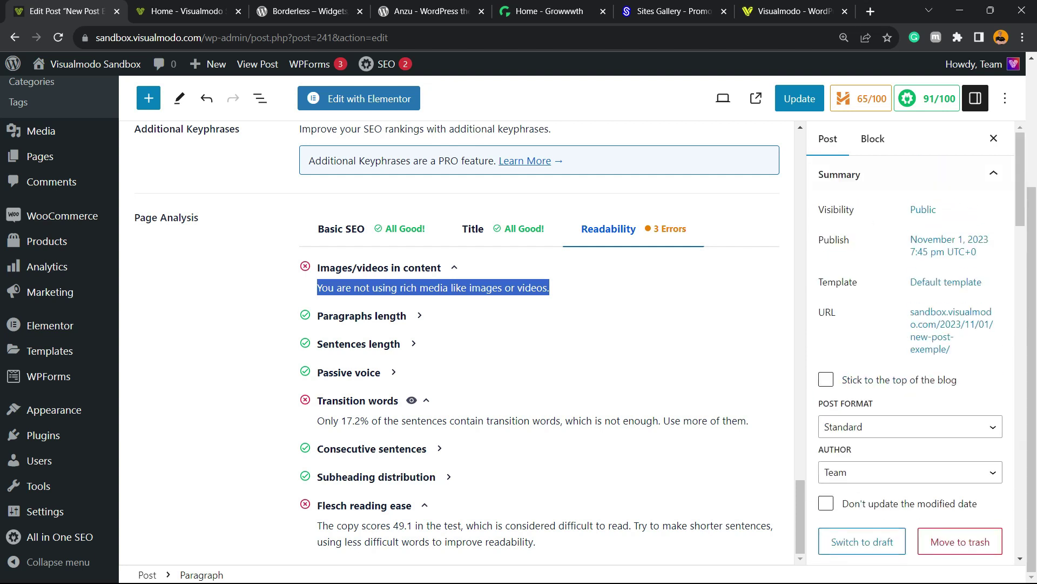
{"action": "left_click", "coordinate": [872, 139]}
{"action": "scroll", "coordinate": [911, 303], "scroll_direction": "up", "scroll_amount": 3}
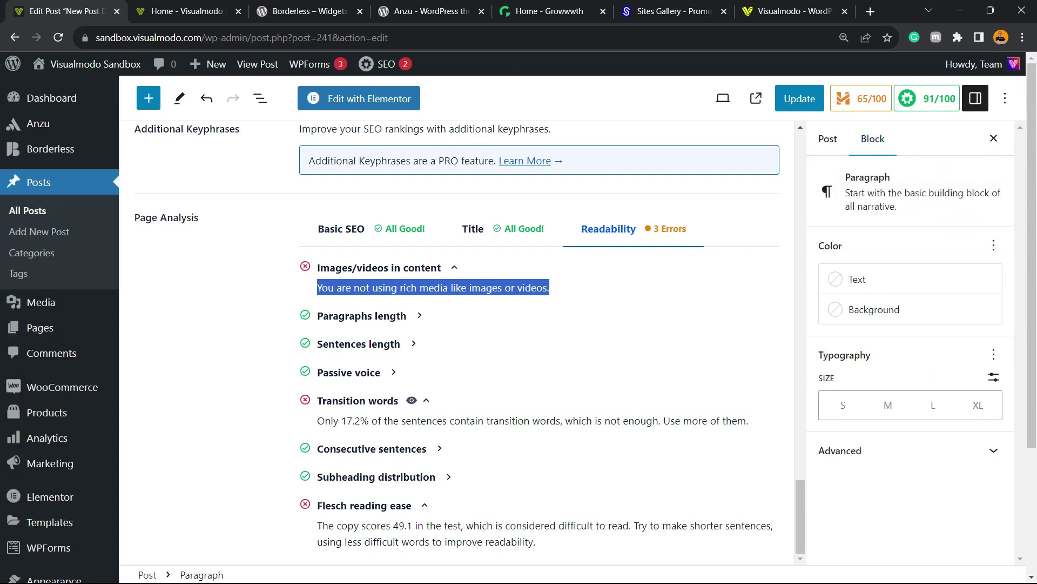
{"action": "left_click", "coordinate": [975, 99]}
{"action": "left_click", "coordinate": [976, 98]}
{"action": "scroll", "coordinate": [540, 346], "scroll_direction": "up", "scroll_amount": 10}
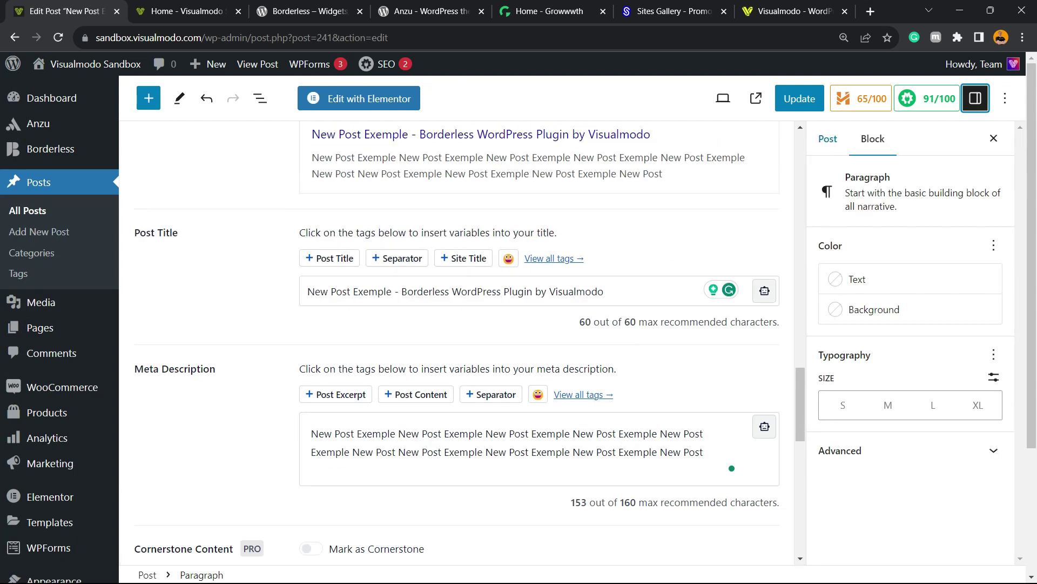
Set the red flowers picture titled "plant" from the Media Library as the post's featured image.
{"action": "left_click", "coordinate": [828, 138]}
{"action": "scroll", "coordinate": [911, 351], "scroll_direction": "down", "scroll_amount": 10}
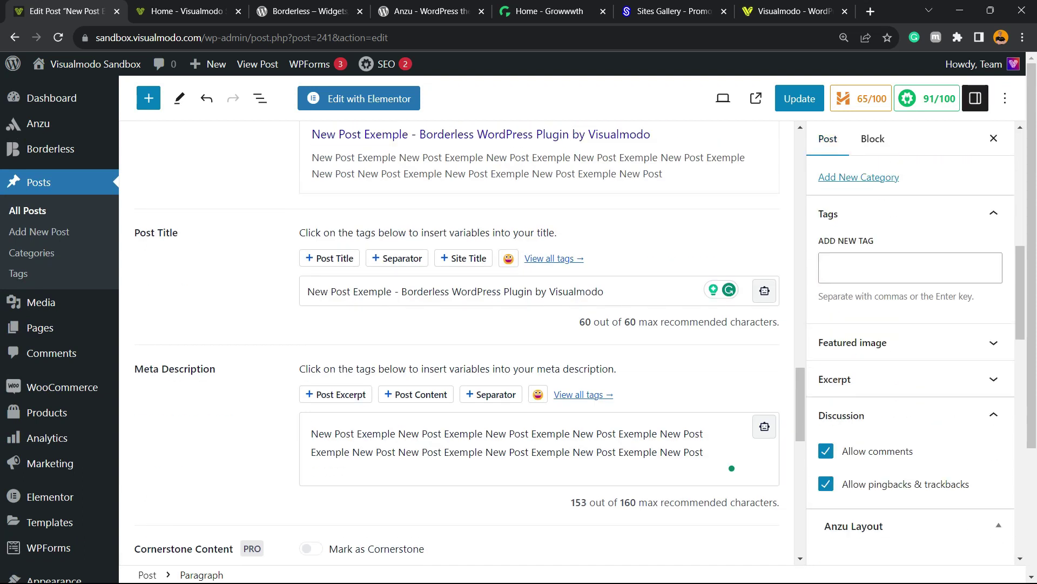
{"action": "left_click", "coordinate": [852, 342]}
{"action": "scroll", "coordinate": [891, 324], "scroll_direction": "down", "scroll_amount": 3}
{"action": "left_click", "coordinate": [882, 262]}
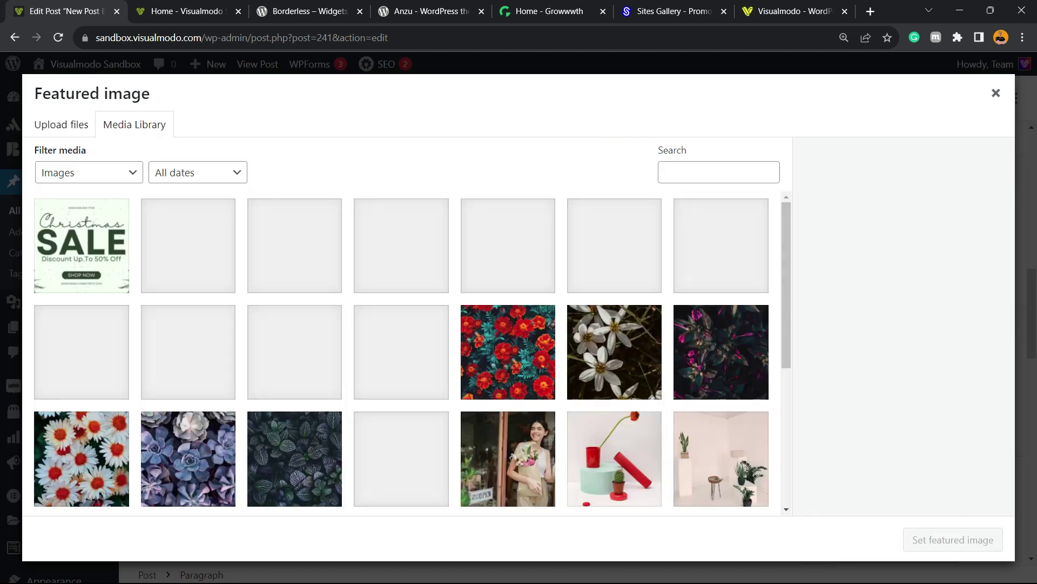
{"action": "left_click", "coordinate": [508, 352]}
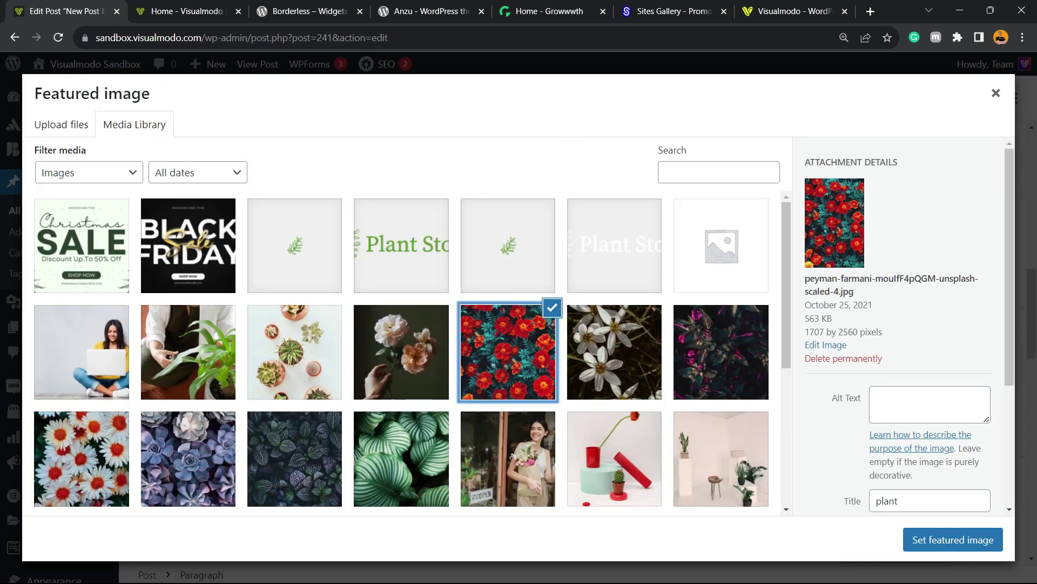
{"action": "left_click", "coordinate": [953, 539]}
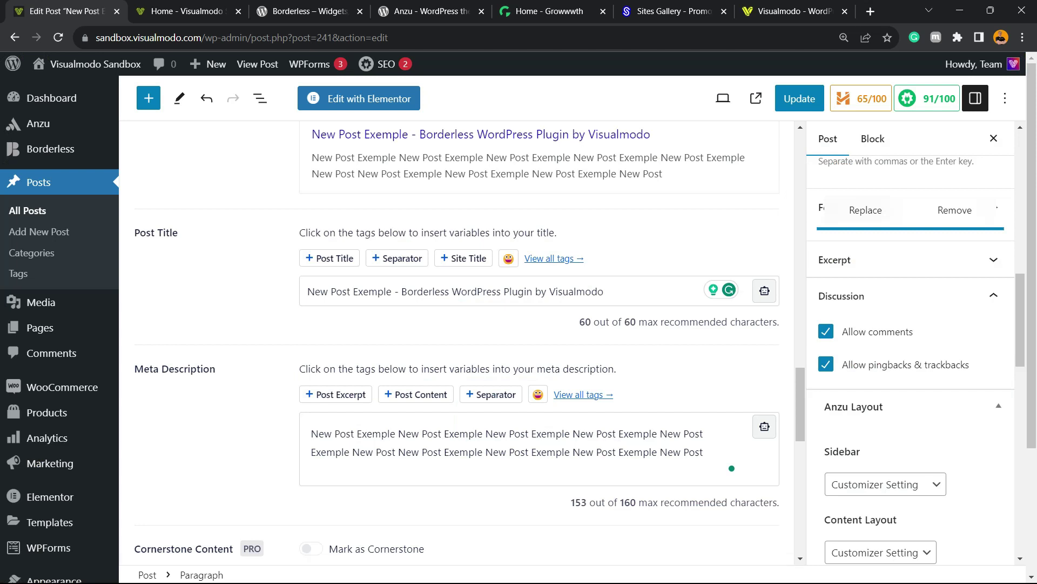
Recheck the Readability analysis and collapse the Images/videos in content message.
{"action": "scroll", "coordinate": [519, 342], "scroll_direction": "down", "scroll_amount": 8}
{"action": "scroll", "coordinate": [460, 346], "scroll_direction": "down", "scroll_amount": 5}
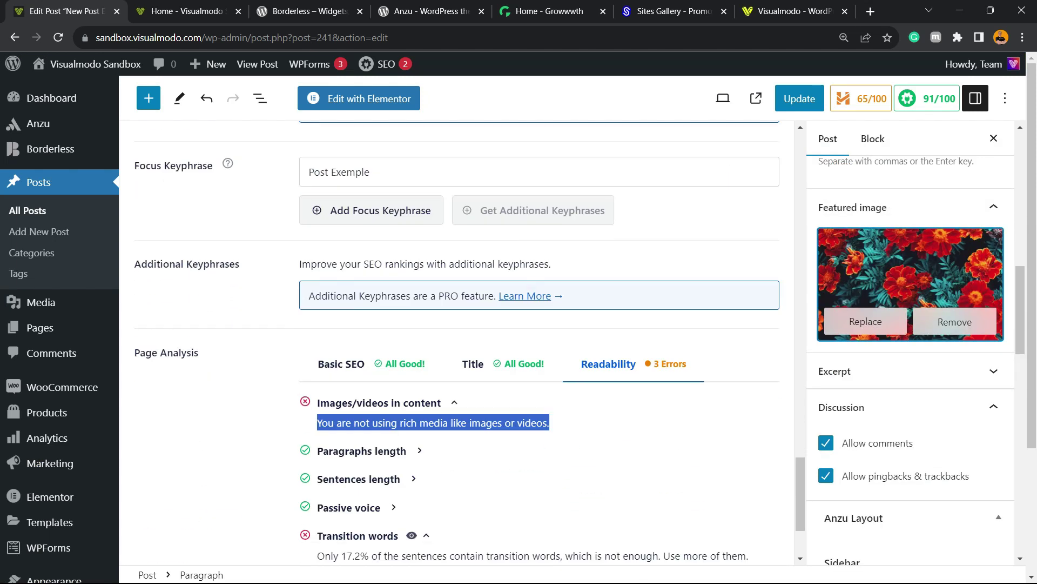
{"action": "left_click", "coordinate": [198, 217]}
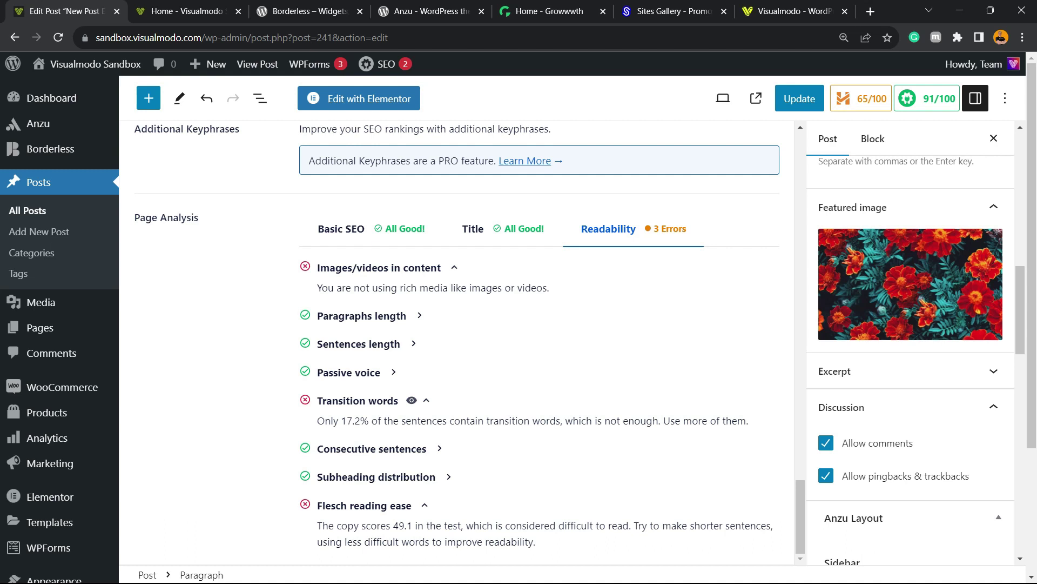
{"action": "left_click", "coordinate": [441, 267]}
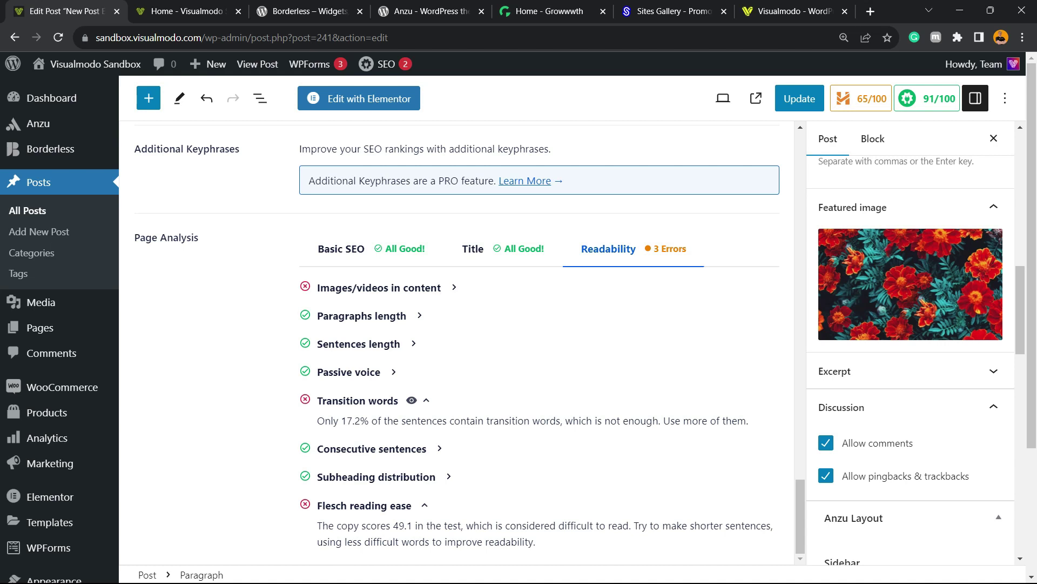
Insert an Image block between the "Extend your favorite page builder" paragraph and the PAGE BUILDER ADDONS heading.
{"action": "mouse_move", "coordinate": [911, 284]}
{"action": "scroll", "coordinate": [456, 324], "scroll_direction": "up", "scroll_amount": 20}
{"action": "scroll", "coordinate": [456, 343], "scroll_direction": "up", "scroll_amount": 3}
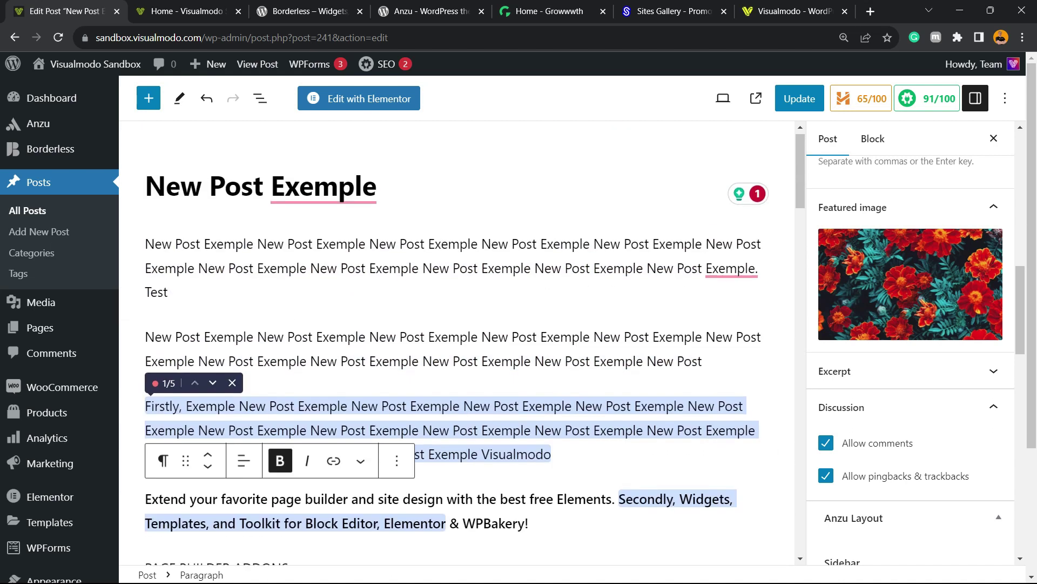
{"action": "scroll", "coordinate": [457, 342], "scroll_direction": "down", "scroll_amount": 5}
{"action": "scroll", "coordinate": [456, 343], "scroll_direction": "up", "scroll_amount": 3}
{"action": "scroll", "coordinate": [457, 342], "scroll_direction": "down", "scroll_amount": 3}
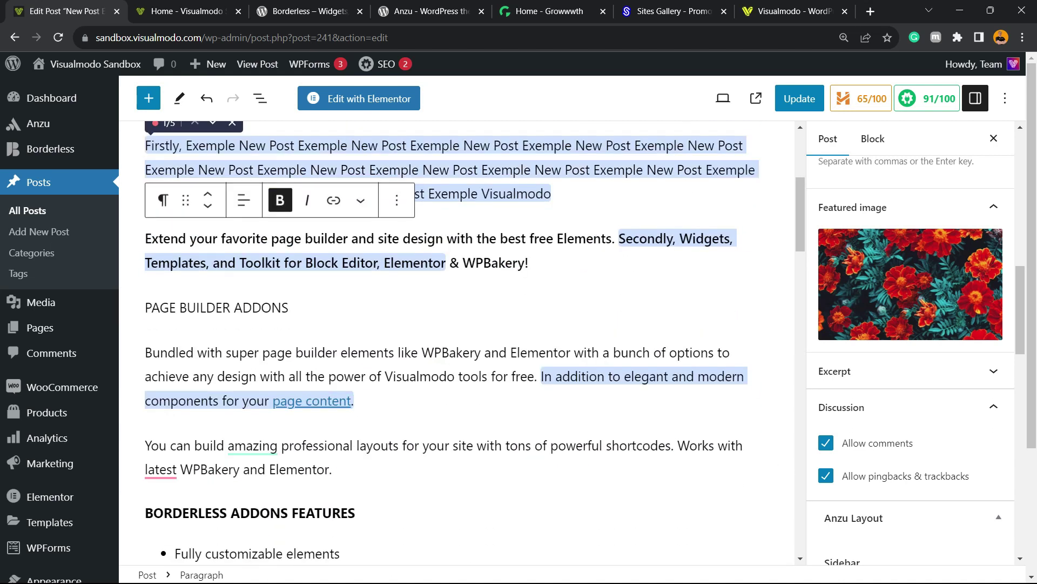
{"action": "key", "text": "Return"}
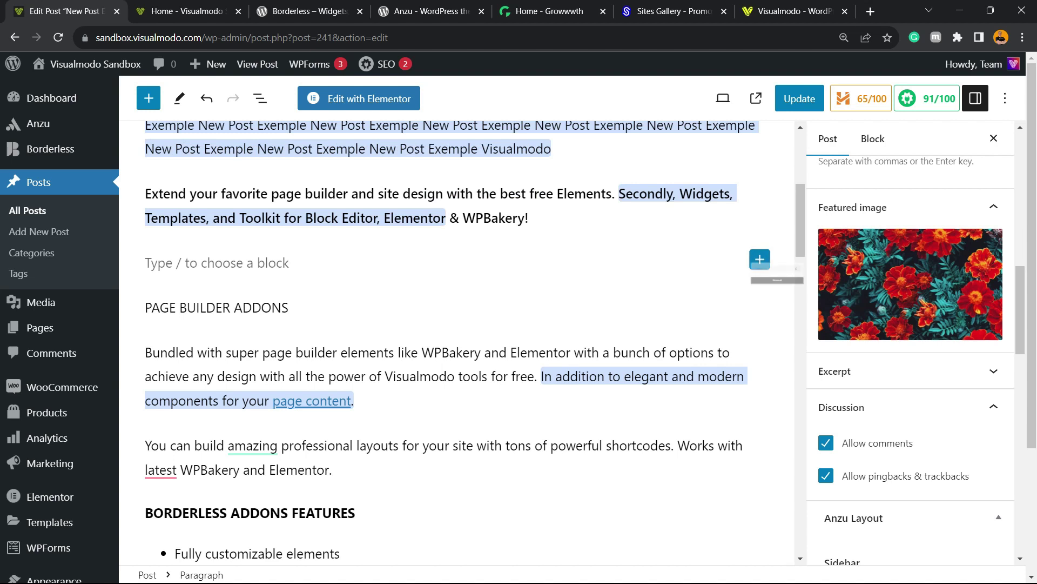
{"action": "left_click", "coordinate": [760, 259]}
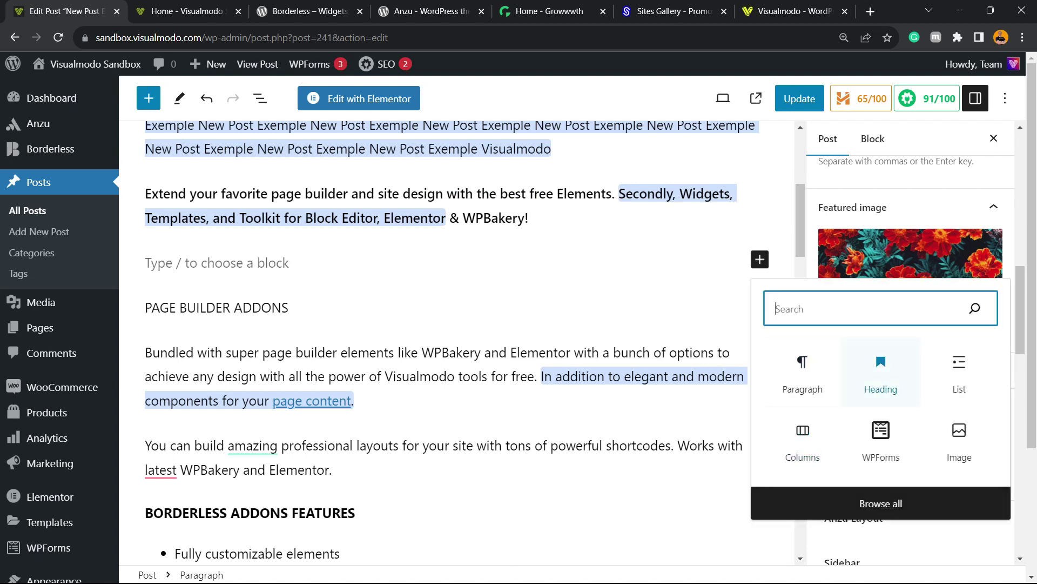
{"action": "left_click", "coordinate": [959, 440]}
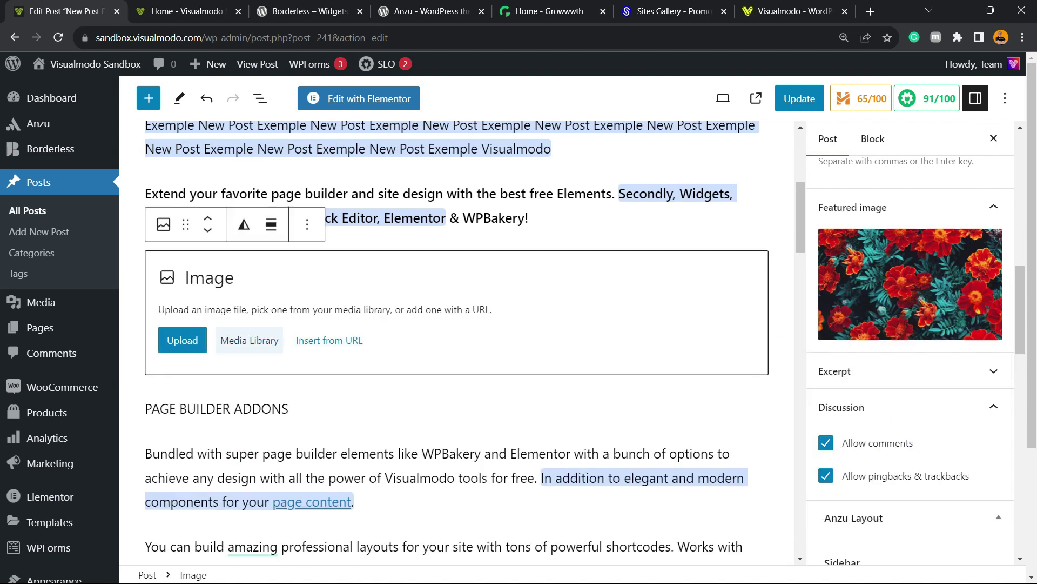
Fill the Image block with the Media Library picture of a person tending a green potted plant.
{"action": "left_click", "coordinate": [250, 338]}
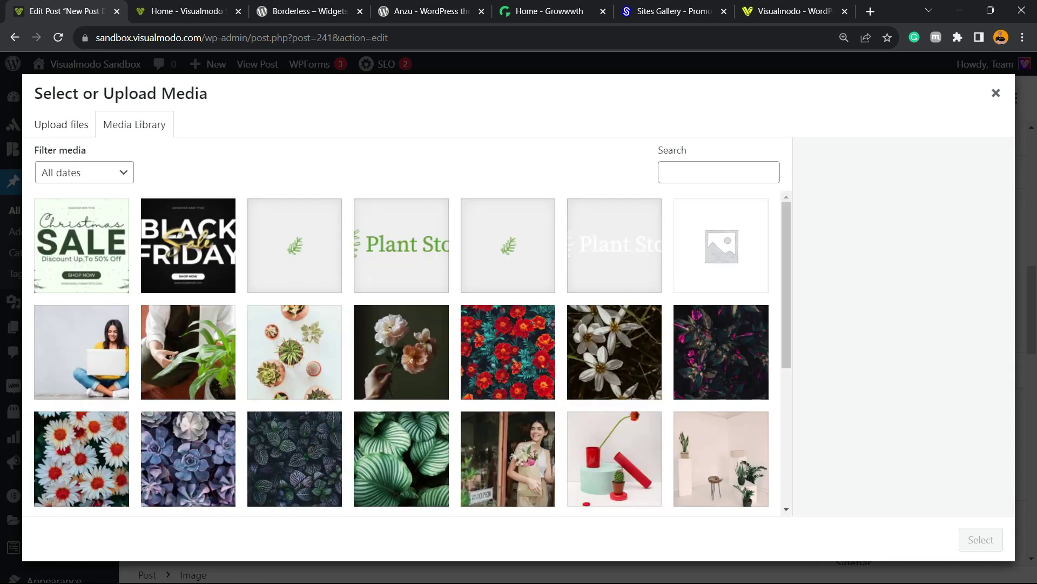
{"action": "left_click", "coordinate": [188, 246]}
{"action": "left_click", "coordinate": [188, 352]}
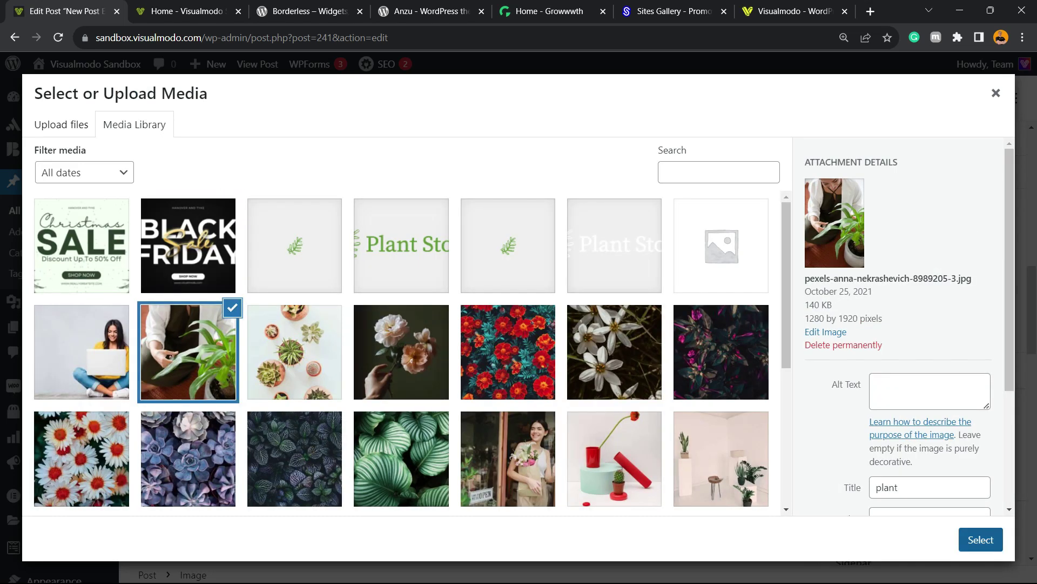
{"action": "left_click", "coordinate": [980, 540]}
Review the Readability, Basic SEO and Title results in the post's Page Analysis.
{"action": "scroll", "coordinate": [457, 343], "scroll_direction": "down", "scroll_amount": 20}
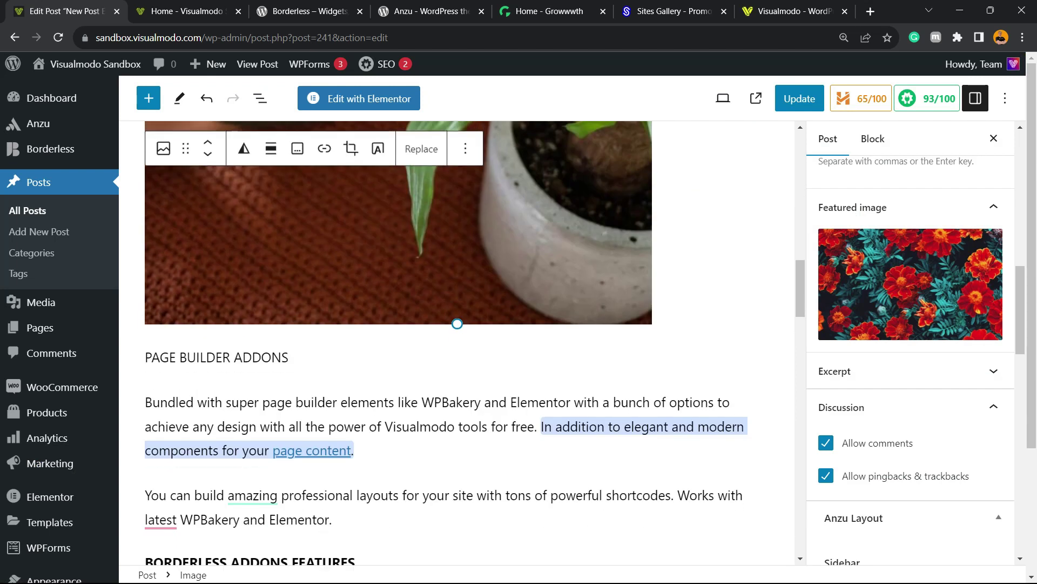
{"action": "scroll", "coordinate": [457, 343], "scroll_direction": "down", "scroll_amount": 2}
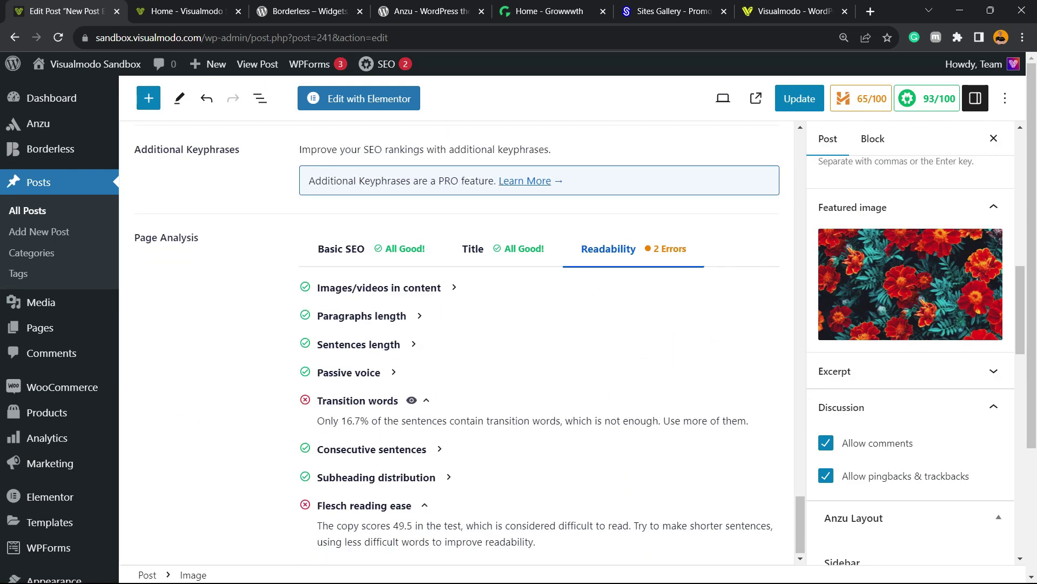
{"action": "scroll", "coordinate": [457, 343], "scroll_direction": "down", "scroll_amount": 3}
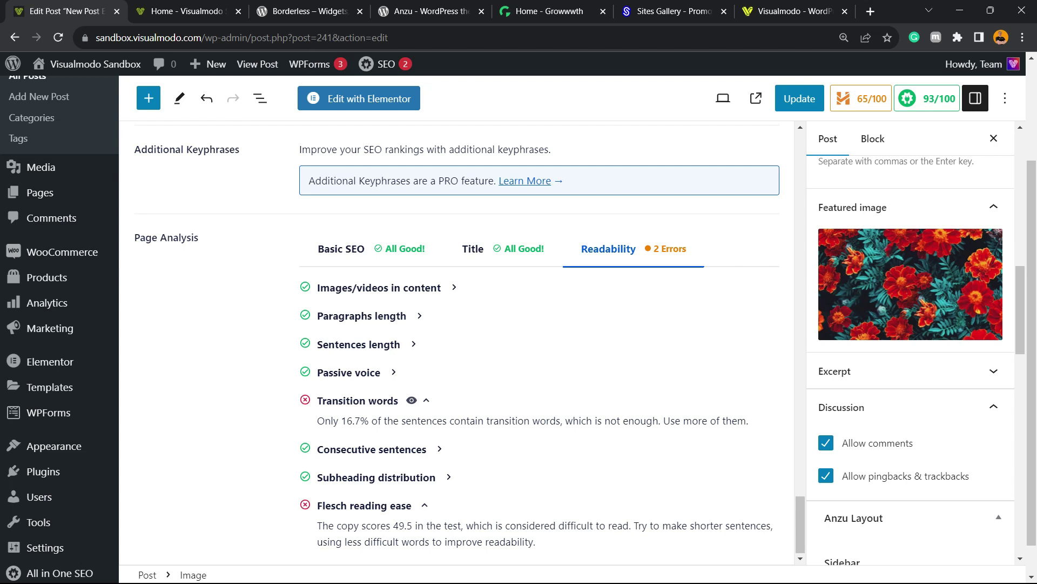
{"action": "scroll", "coordinate": [457, 343], "scroll_direction": "up", "scroll_amount": 3}
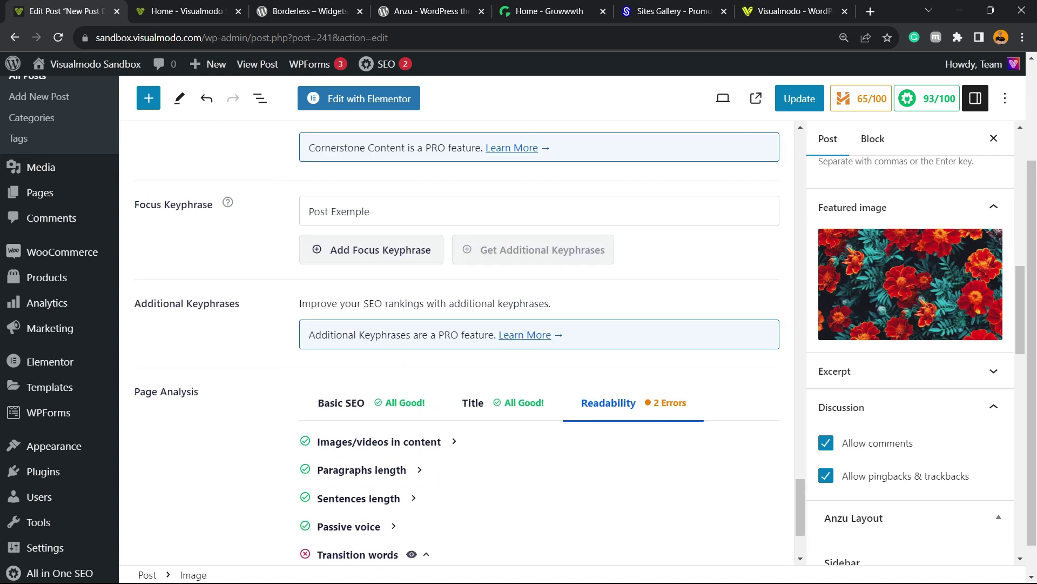
{"action": "left_click", "coordinate": [341, 403]}
{"action": "left_click", "coordinate": [472, 417]}
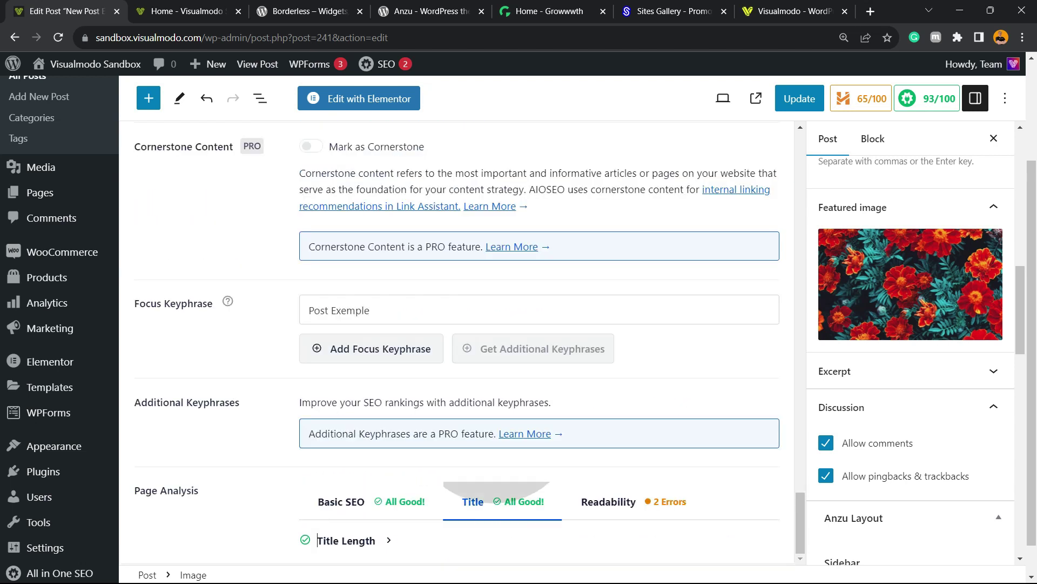
{"action": "scroll", "coordinate": [495, 427], "scroll_direction": "down", "scroll_amount": 1}
Look over the post's content from the title through the inserted picture down to the AIOSEO Settings.
{"action": "scroll", "coordinate": [317, 540], "scroll_direction": "up", "scroll_amount": 15}
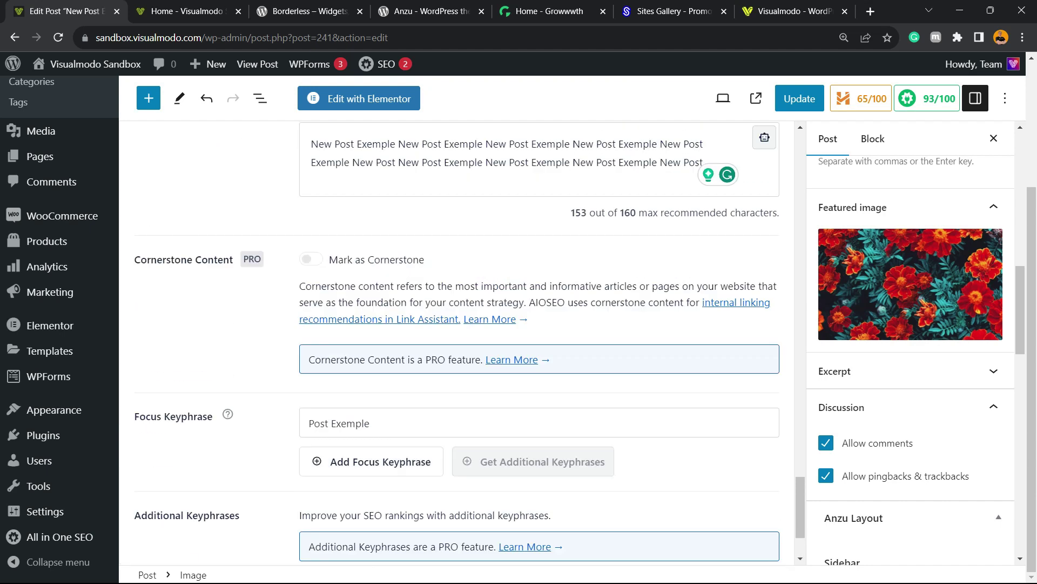
{"action": "scroll", "coordinate": [453, 341], "scroll_direction": "up", "scroll_amount": 15}
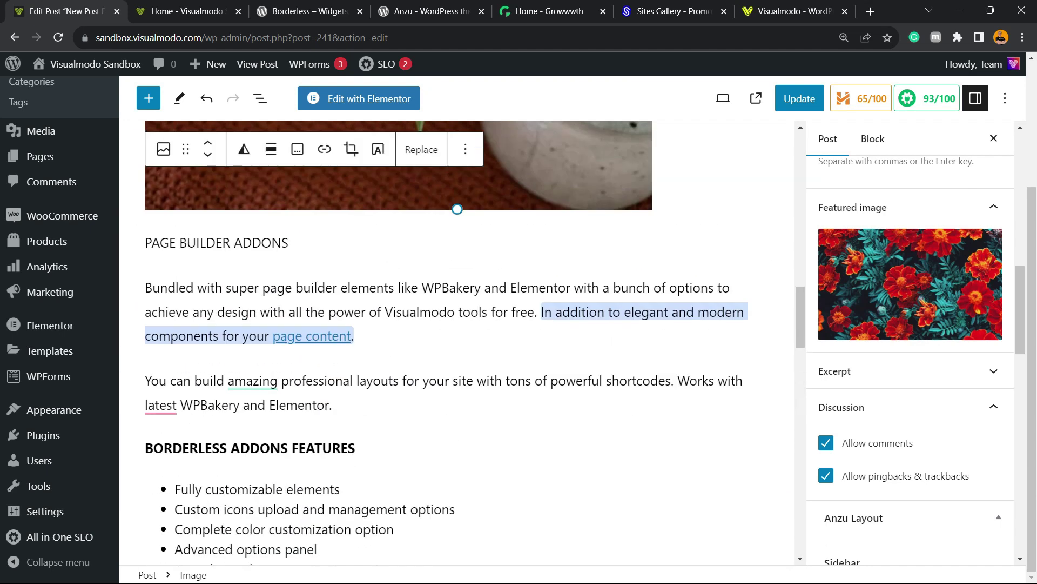
{"action": "scroll", "coordinate": [453, 341], "scroll_direction": "up", "scroll_amount": 4}
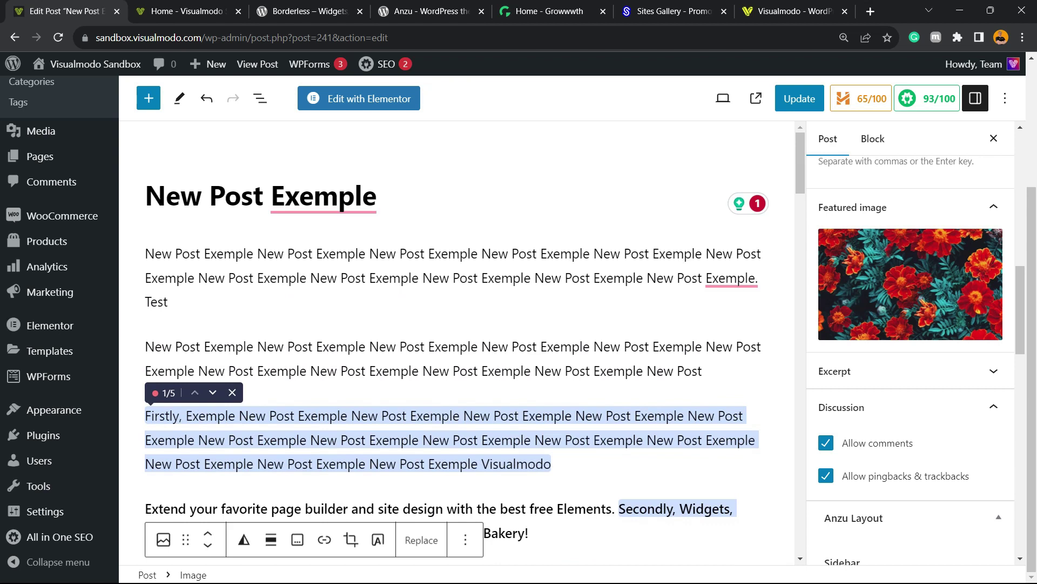
{"action": "left_click", "coordinate": [270, 371]}
{"action": "left_click", "coordinate": [288, 371]}
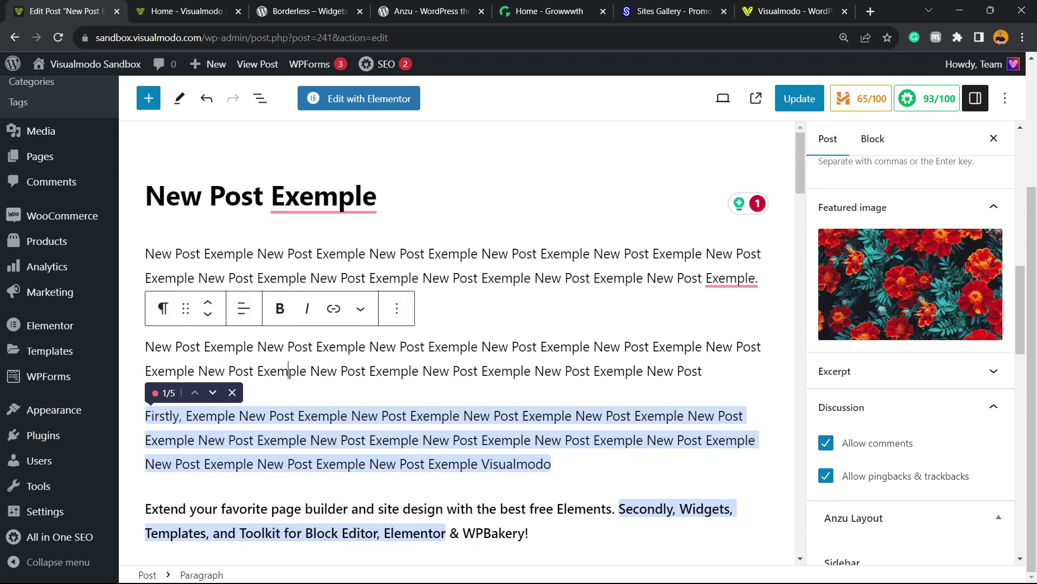
{"action": "scroll", "coordinate": [457, 392], "scroll_direction": "down", "scroll_amount": 8}
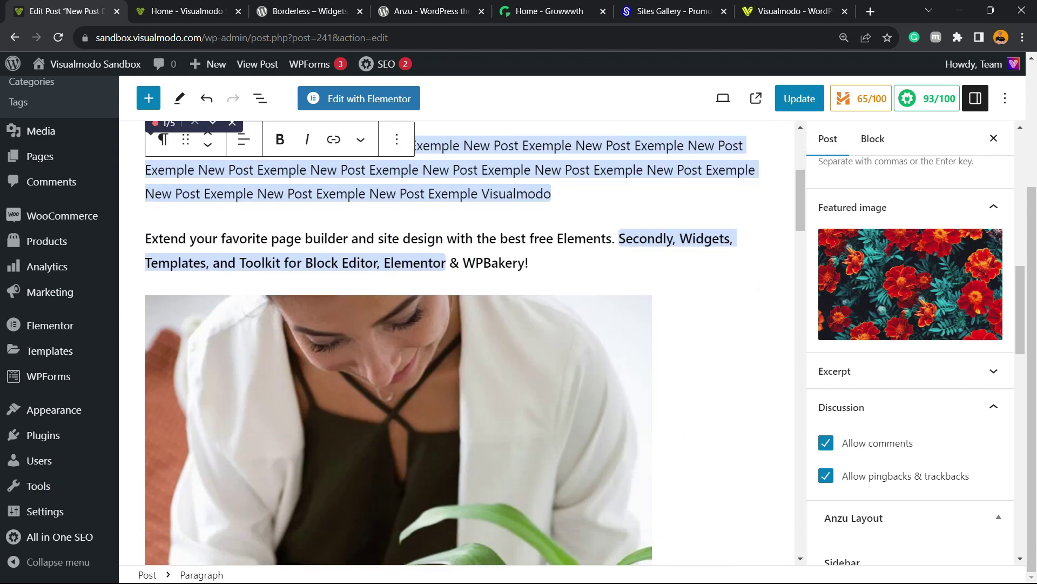
{"action": "scroll", "coordinate": [457, 342], "scroll_direction": "down", "scroll_amount": 15}
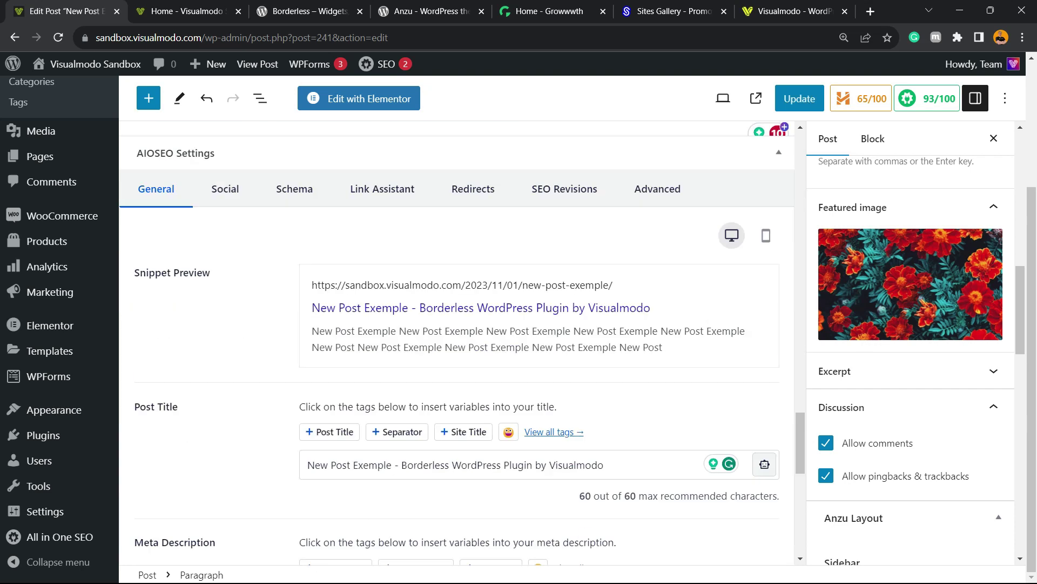
{"action": "scroll", "coordinate": [457, 342], "scroll_direction": "up", "scroll_amount": 7}
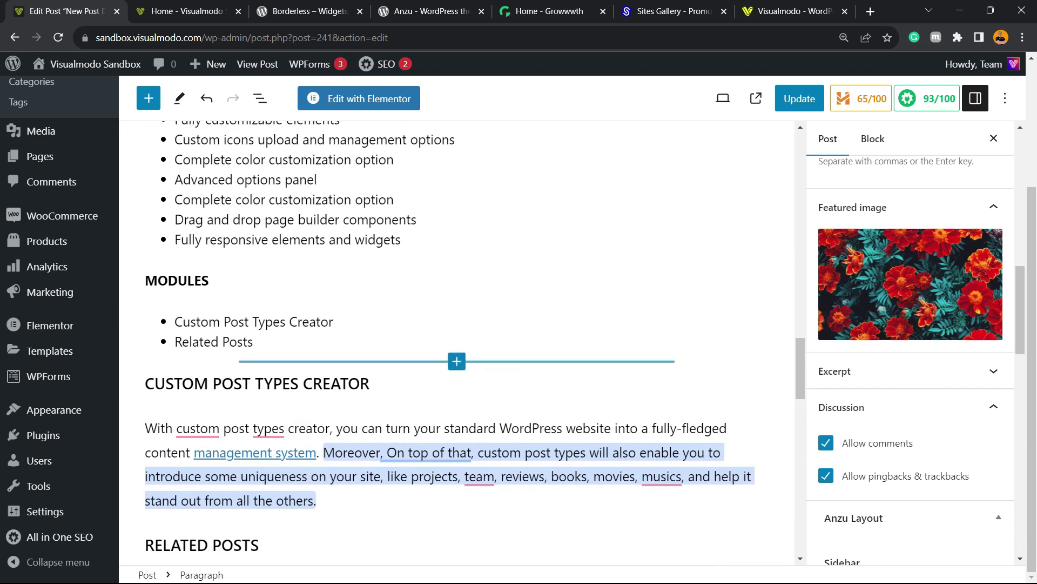
{"action": "scroll", "coordinate": [456, 342], "scroll_direction": "up", "scroll_amount": 10}
{"action": "scroll", "coordinate": [457, 342], "scroll_direction": "up", "scroll_amount": 10}
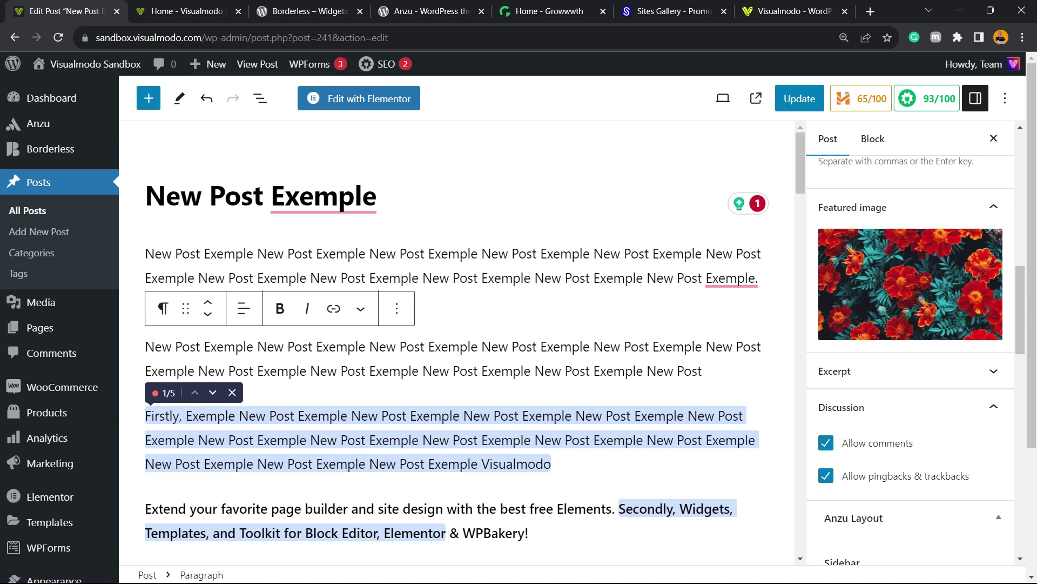
Switch to the Borderless plugin page on wordpress.org and highlight the plugin's full name.
{"action": "key", "text": "ctrl+Tab"}
{"action": "key", "text": "ctrl+Tab"}
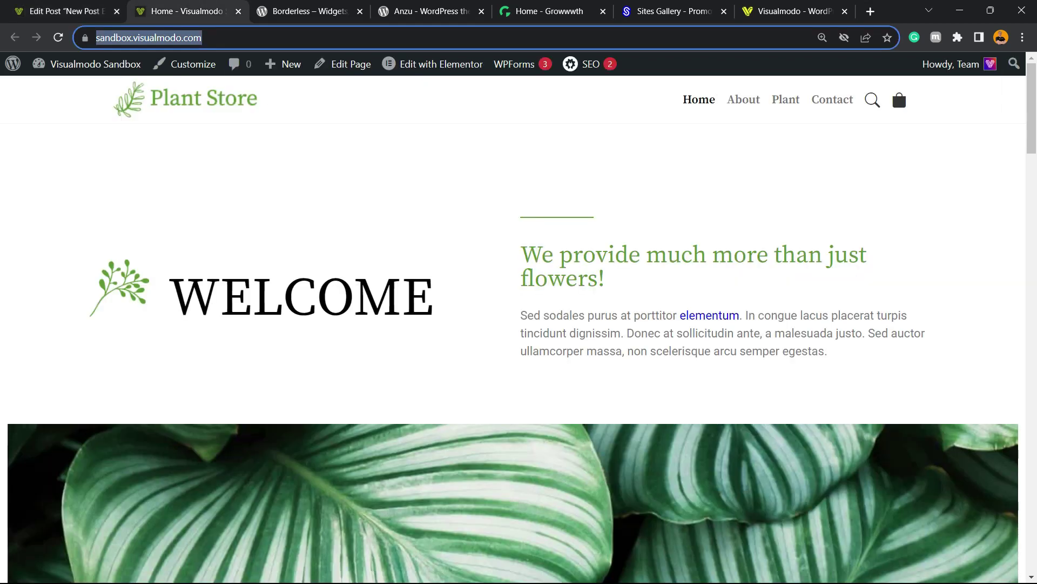
{"action": "scroll", "coordinate": [514, 319], "scroll_direction": "up", "scroll_amount": 15}
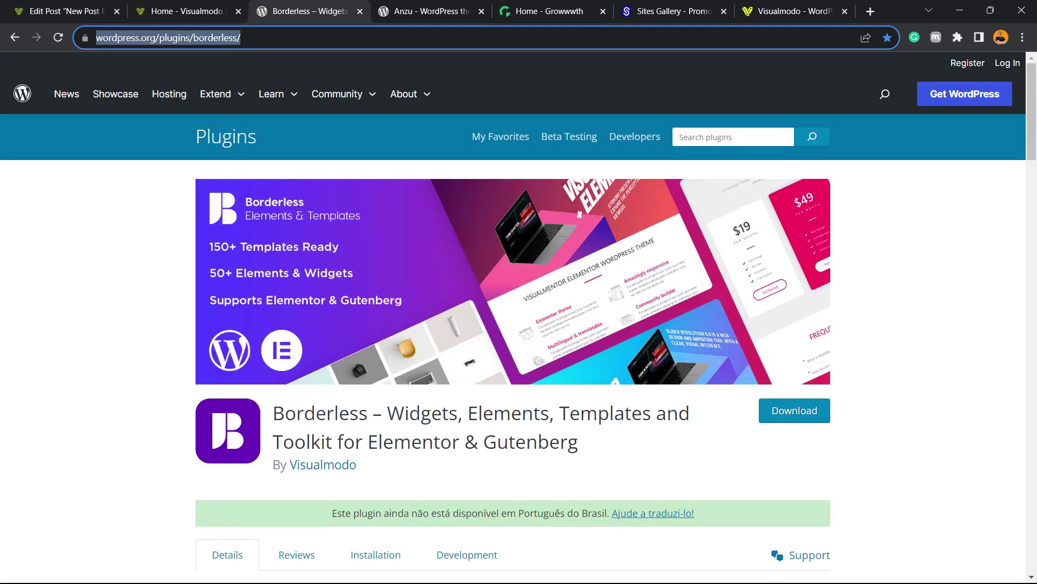
{"action": "left_click", "coordinate": [273, 441]}
{"action": "double_click", "coordinate": [320, 413]}
{"action": "triple_click", "coordinate": [320, 413]}
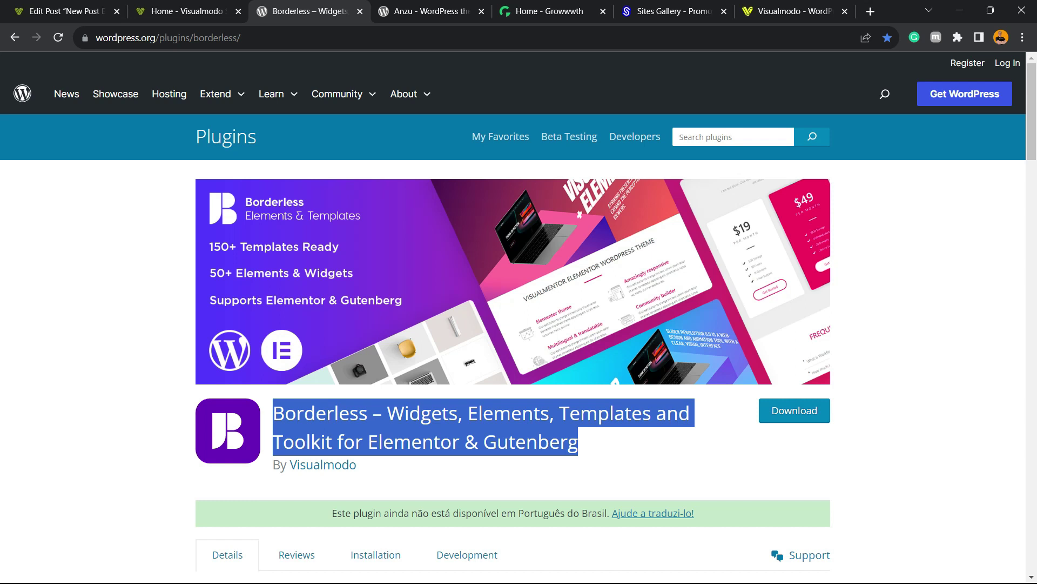
Switch to the Anzu theme page on wordpress.org and highlight the theme's name.
{"action": "key", "text": "ctrl+Tab"}
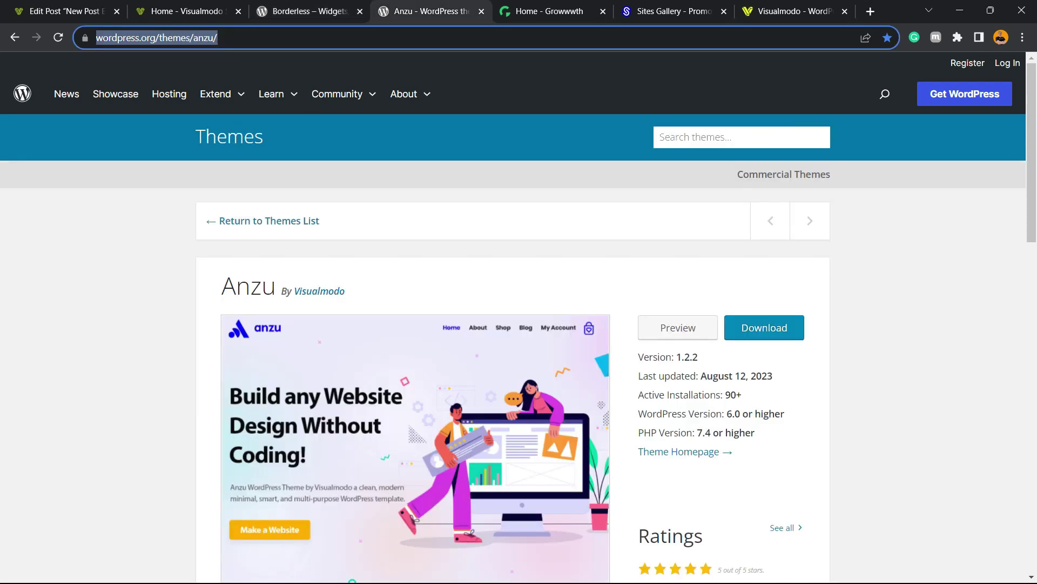
{"action": "triple_click", "coordinate": [249, 287]}
{"action": "left_click", "coordinate": [249, 286]}
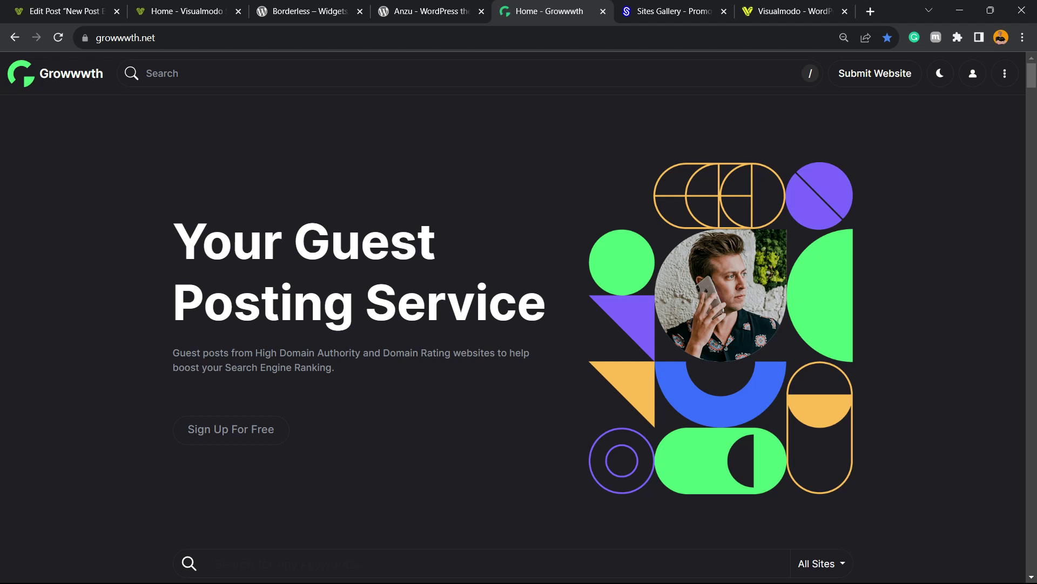
Browse the listings on the Growwwth guest posting site and the submitted websites on Sites Gallery.
{"action": "scroll", "coordinate": [519, 324], "scroll_direction": "down", "scroll_amount": 20}
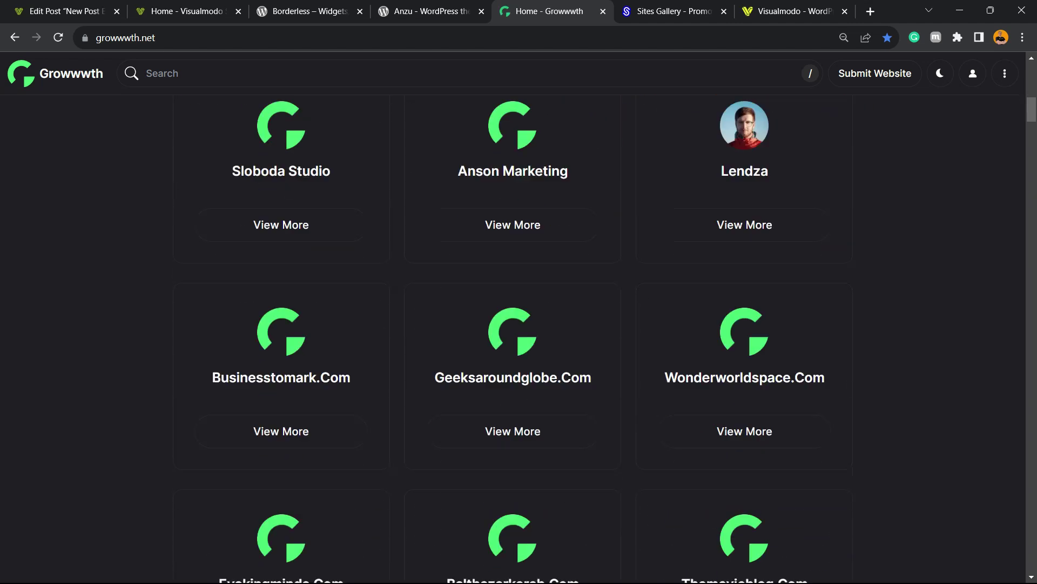
{"action": "scroll", "coordinate": [519, 324], "scroll_direction": "down", "scroll_amount": 12}
{"action": "key", "text": "ctrl+Tab"}
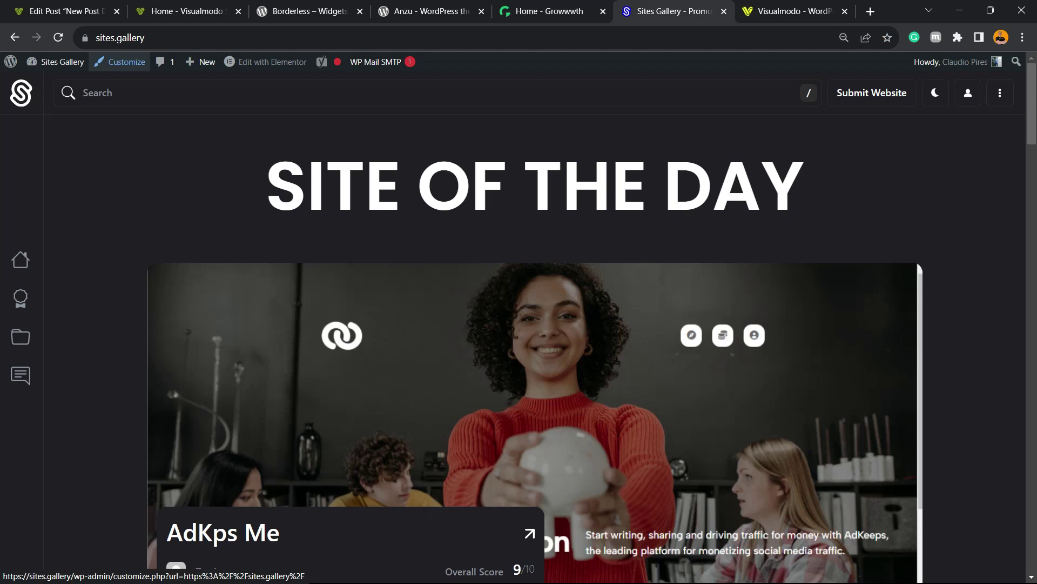
{"action": "scroll", "coordinate": [519, 345], "scroll_direction": "down", "scroll_amount": 10}
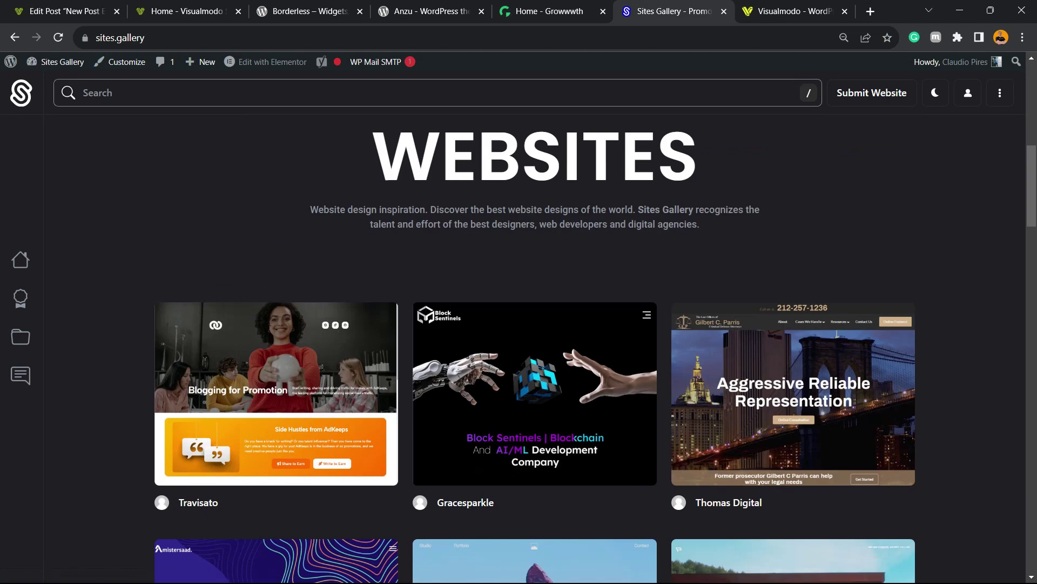
{"action": "scroll", "coordinate": [519, 346], "scroll_direction": "down", "scroll_amount": 12}
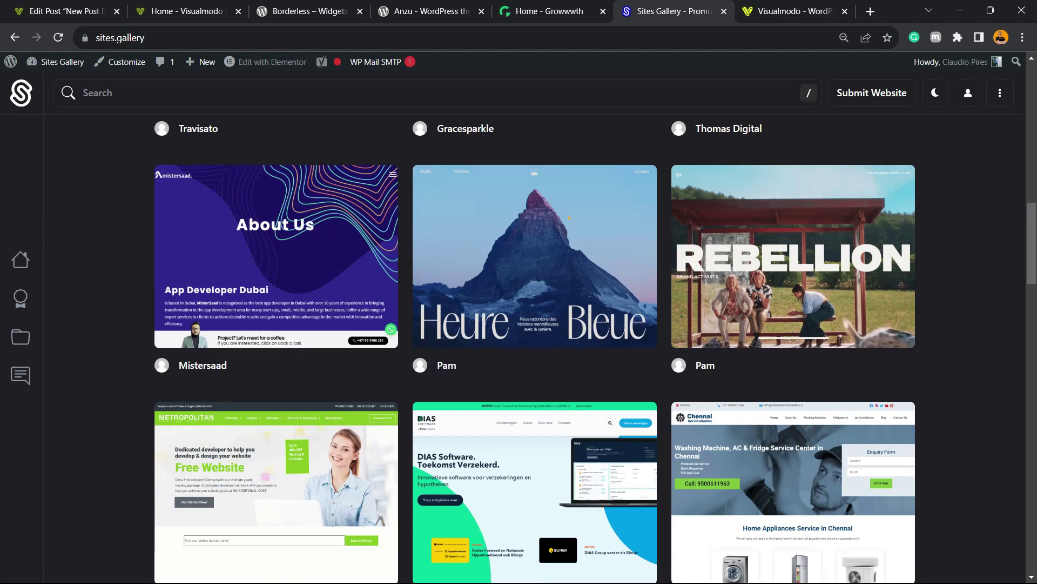
{"action": "scroll", "coordinate": [535, 349], "scroll_direction": "down", "scroll_amount": 20}
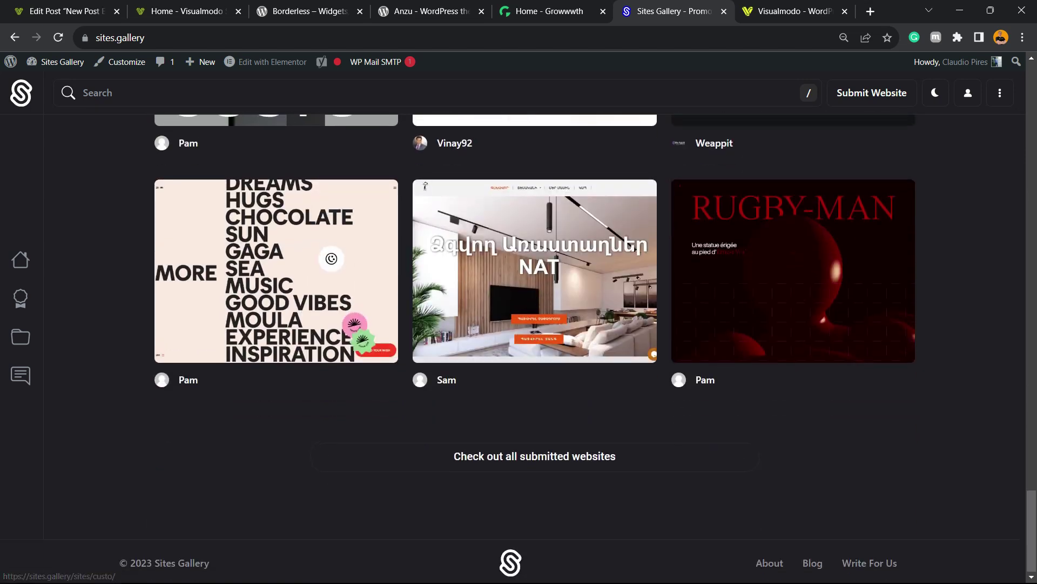
{"action": "scroll", "coordinate": [535, 349], "scroll_direction": "up", "scroll_amount": 20}
Open the Visualmodo Templates Library and browse its starter templates.
{"action": "key", "text": "ctrl+Tab"}
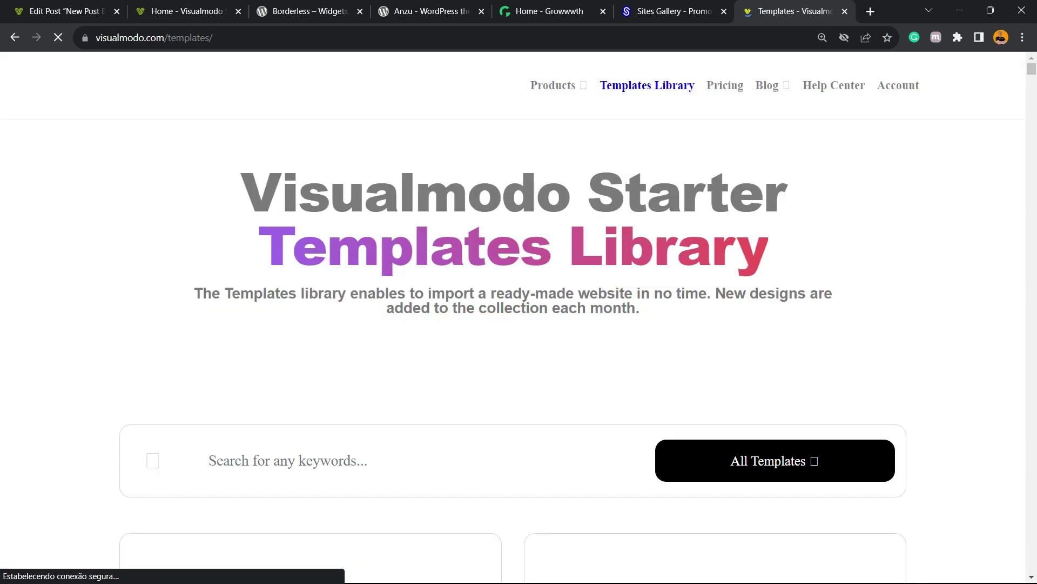
{"action": "scroll", "coordinate": [311, 324], "scroll_direction": "down", "scroll_amount": 15}
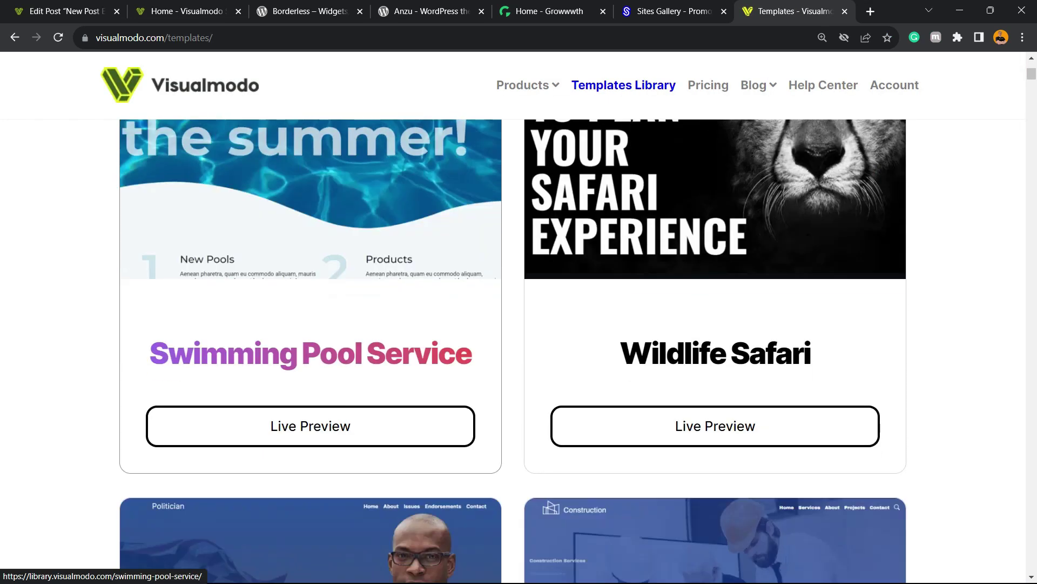
Look through further template previews in the Visualmodo Templates Library, from Swimming Pool Service down to the food recipes and cosmetics shop designs.
{"action": "scroll", "coordinate": [518, 324], "scroll_direction": "down", "scroll_amount": 15}
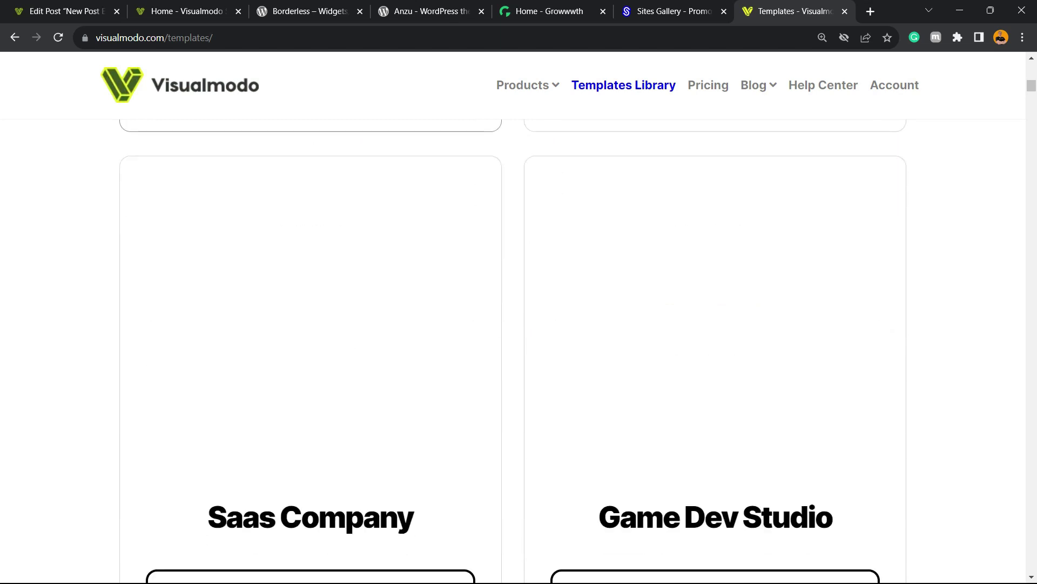
{"action": "scroll", "coordinate": [519, 324], "scroll_direction": "down", "scroll_amount": 3}
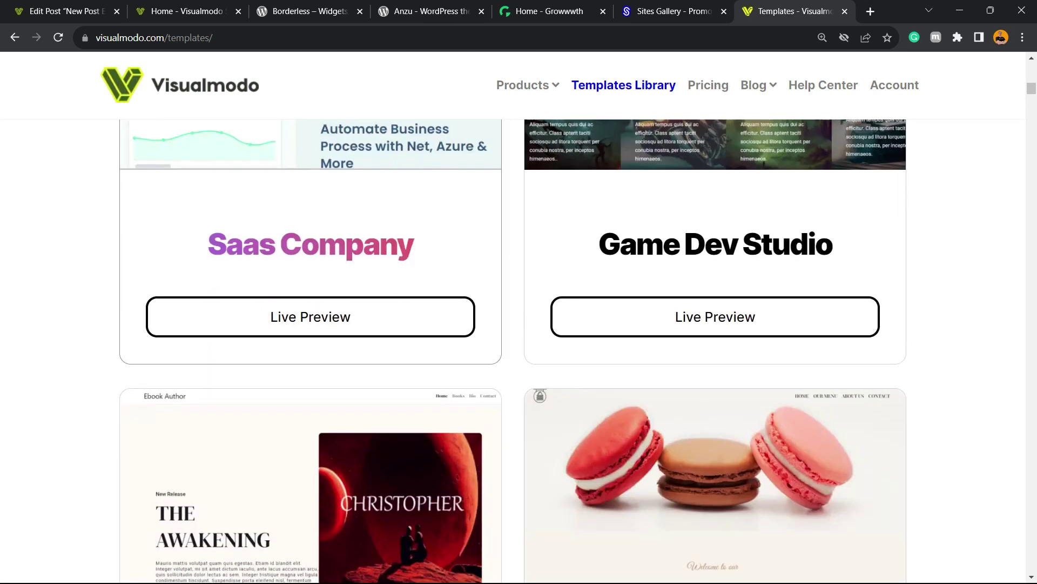
{"action": "scroll", "coordinate": [519, 324], "scroll_direction": "down", "scroll_amount": 20}
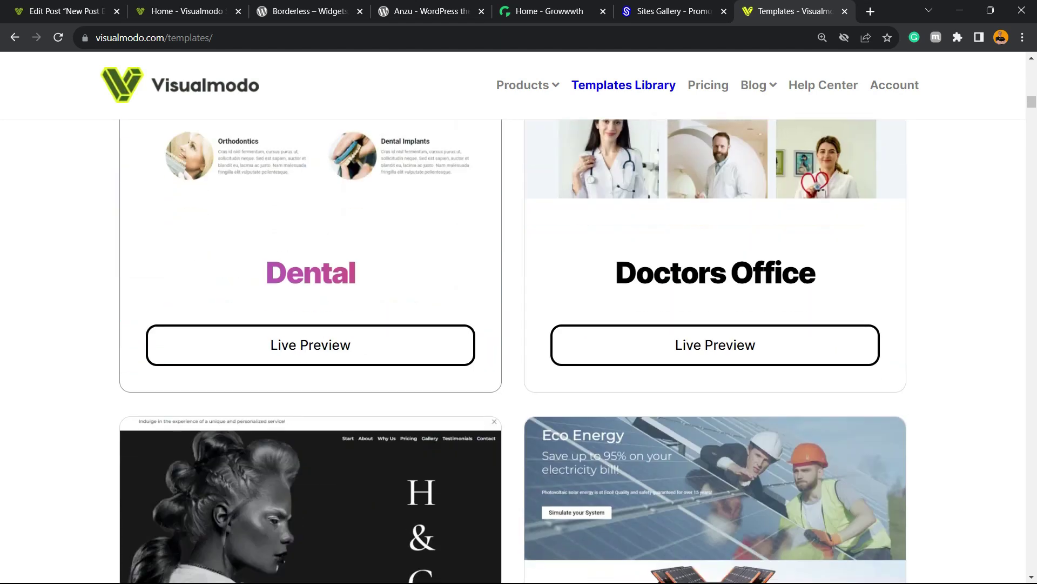
{"action": "scroll", "coordinate": [519, 325], "scroll_direction": "down", "scroll_amount": 20}
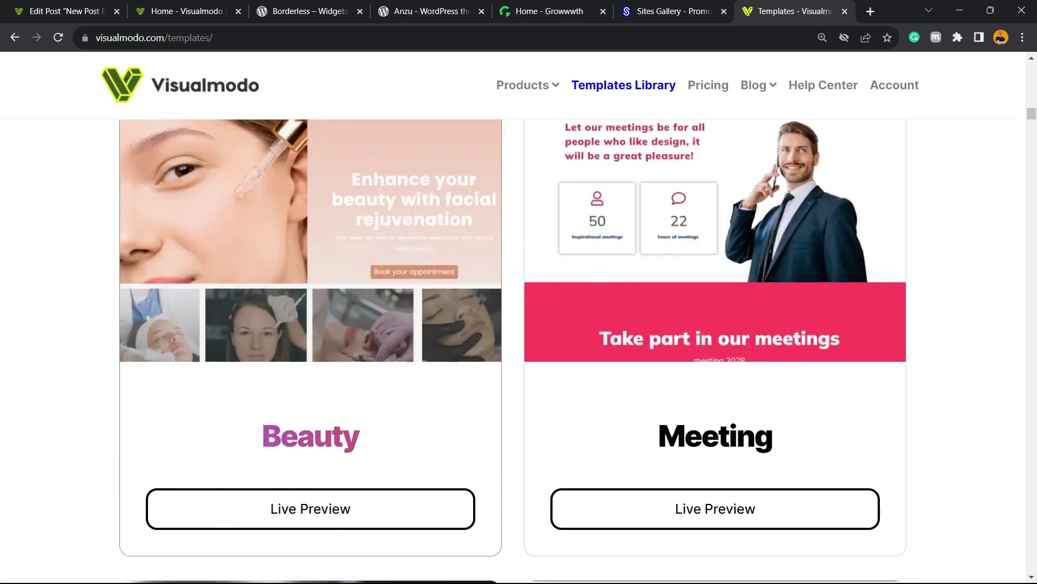
{"action": "scroll", "coordinate": [518, 324], "scroll_direction": "down", "scroll_amount": 15}
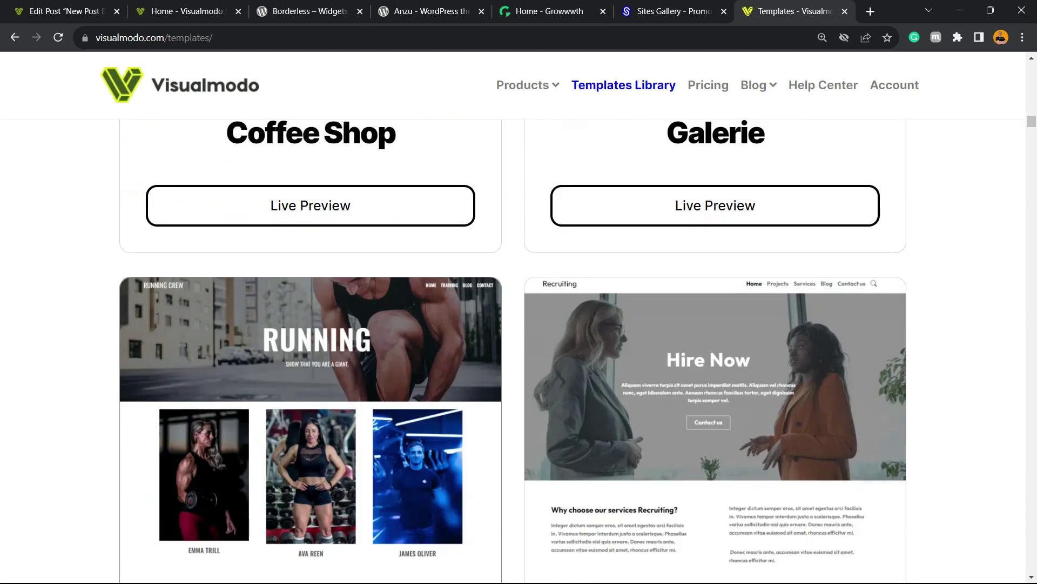
{"action": "scroll", "coordinate": [519, 324], "scroll_direction": "down", "scroll_amount": 20}
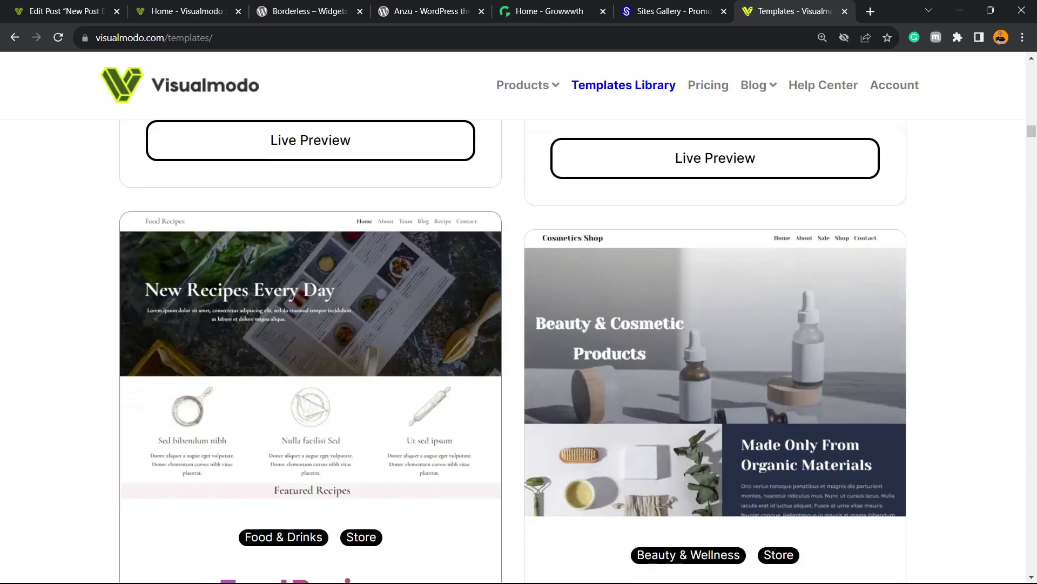